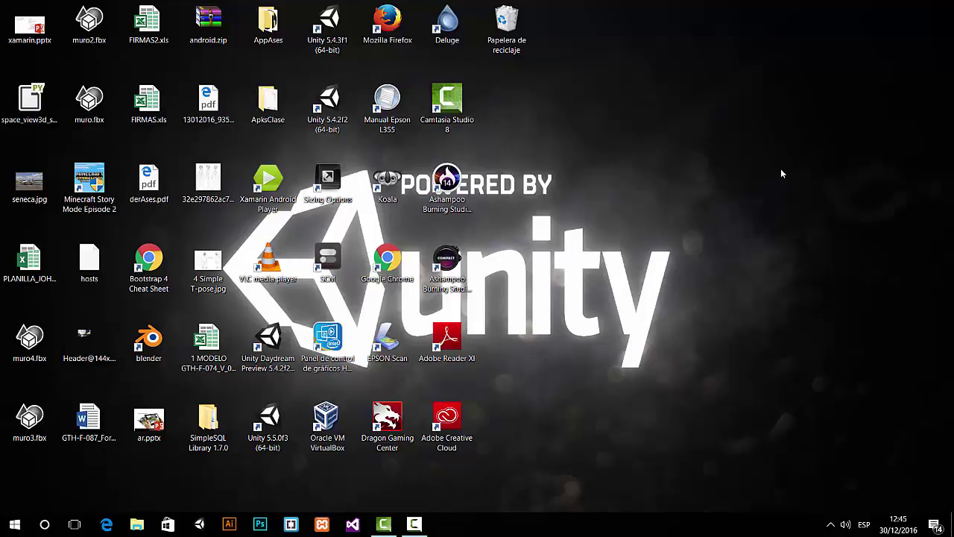
Open Google Chrome, search google.com.co for blender, and open the official blender.org site.
double_click(389, 261)
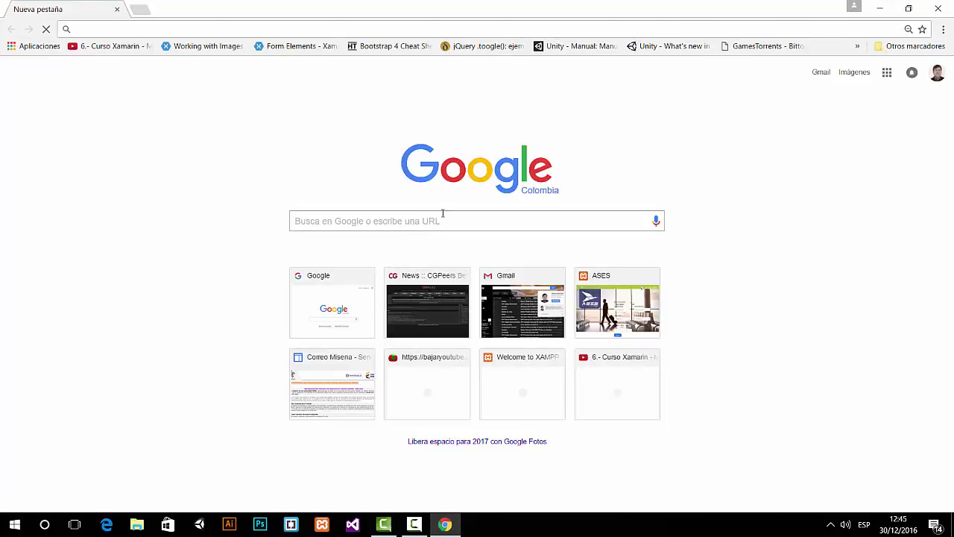
text(google.com.co)
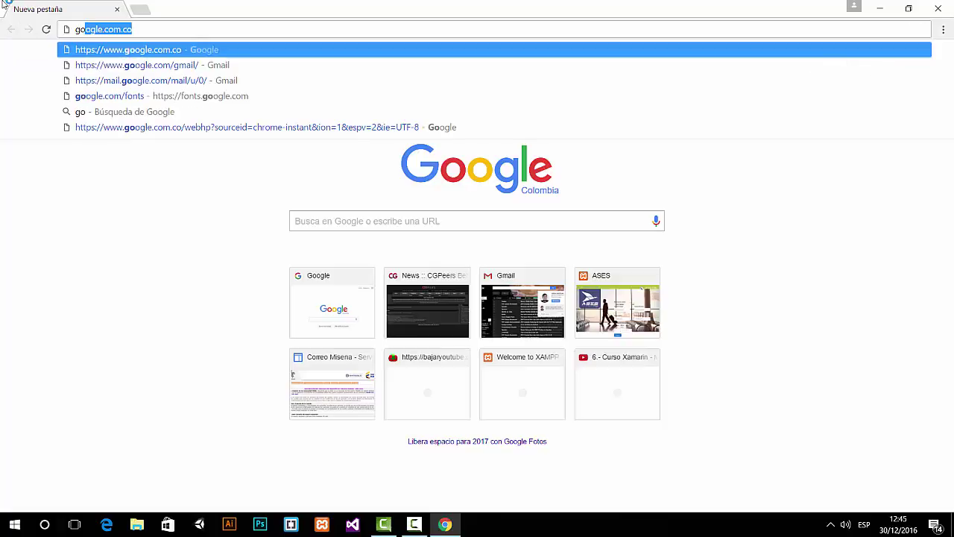
key(Return)
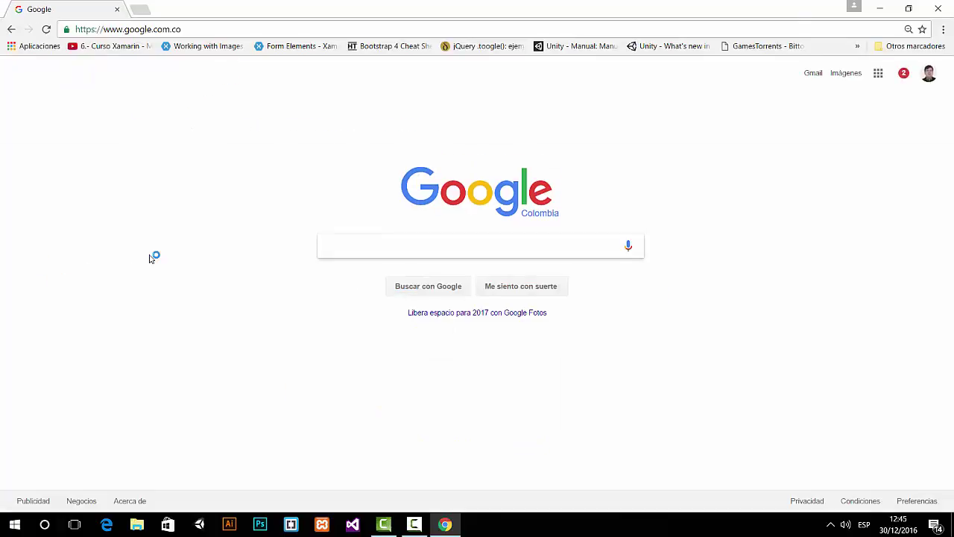
text(blender)
key(Return)
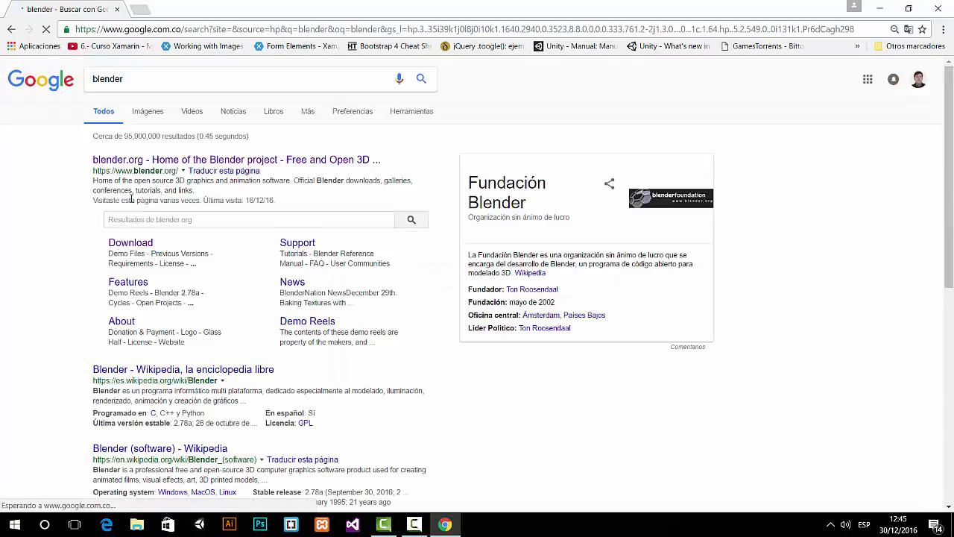
click(151, 159)
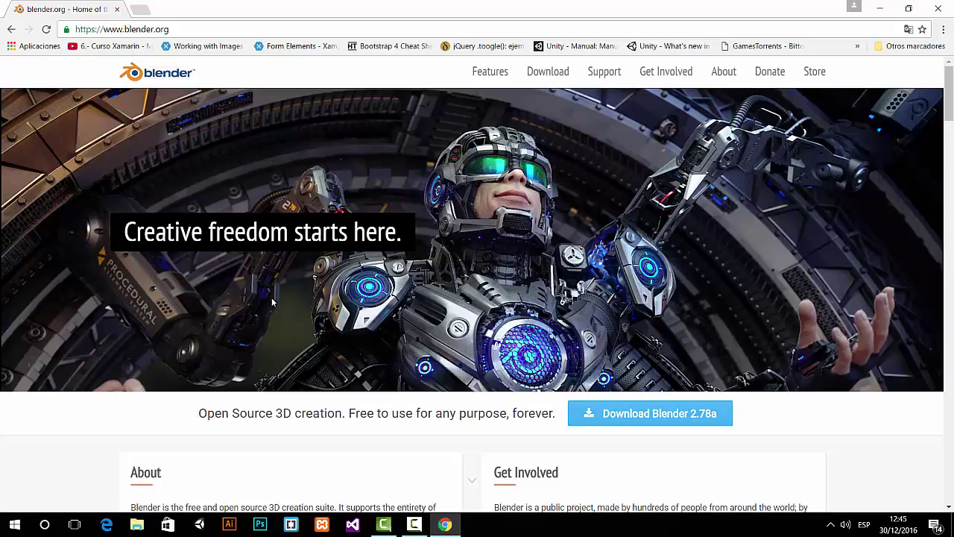
Look through the Blender home page, including the About, Get Involved and Blender.org News sections.
scroll(276, 298, down, 3)
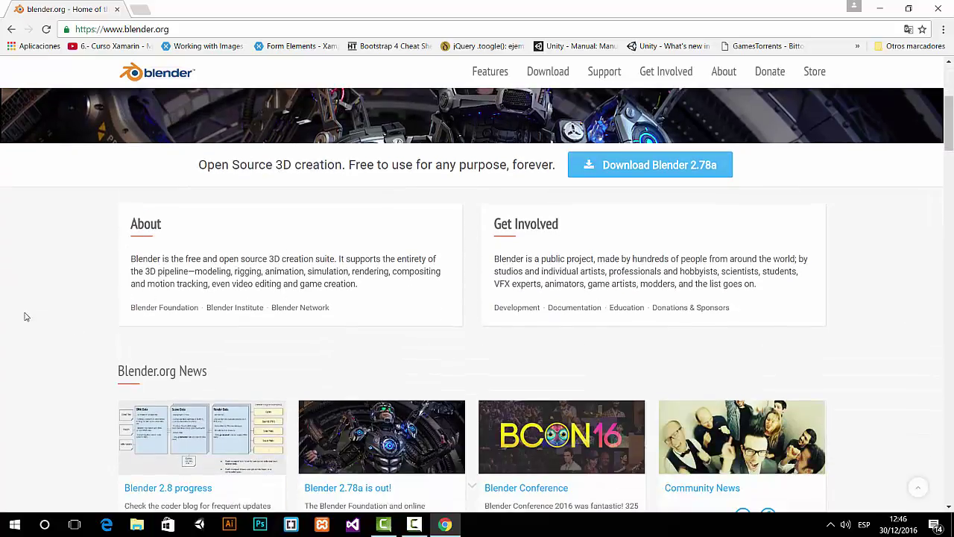
scroll(23, 296, down, 1)
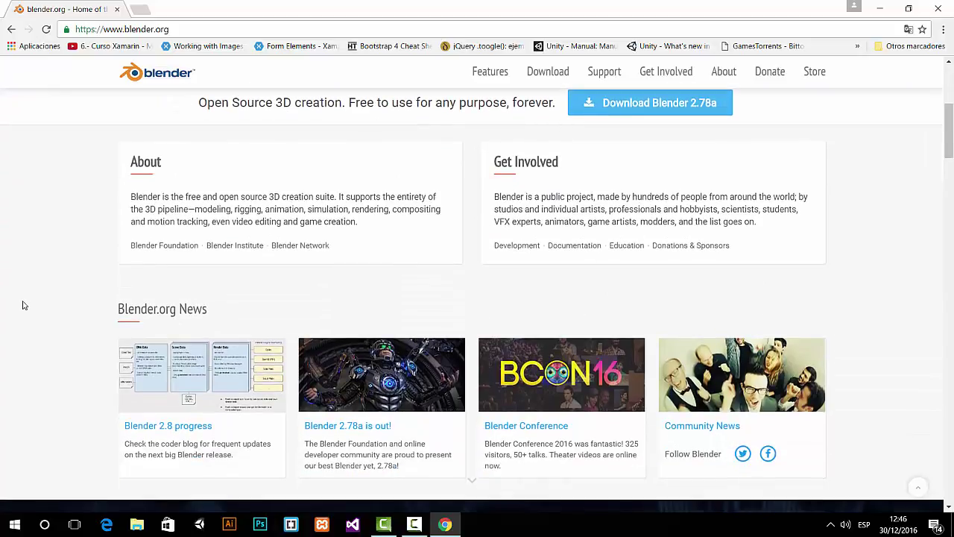
scroll(21, 306, down, 1)
scroll(18, 309, down, 2)
scroll(18, 308, up, 5)
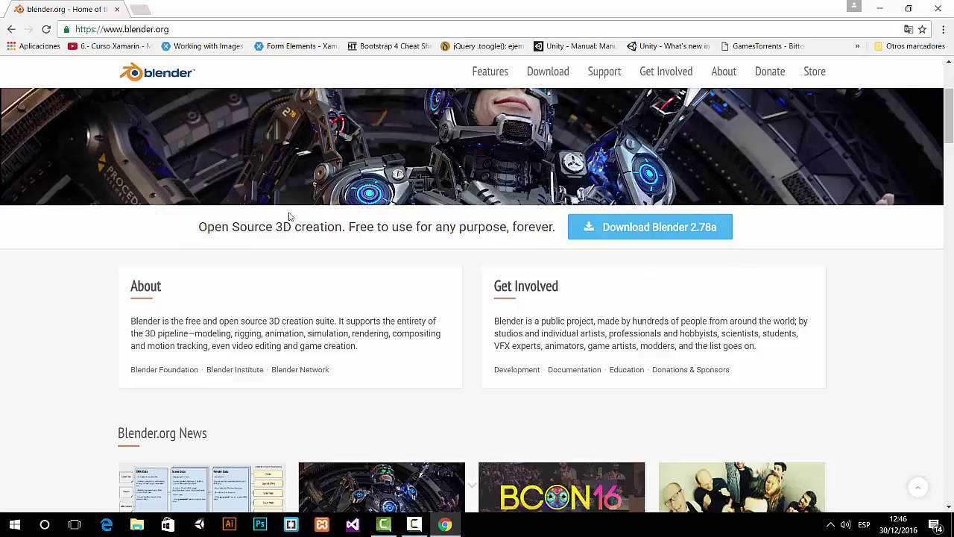
Minimize the browser and launch Blender from the desktop.
click(879, 9)
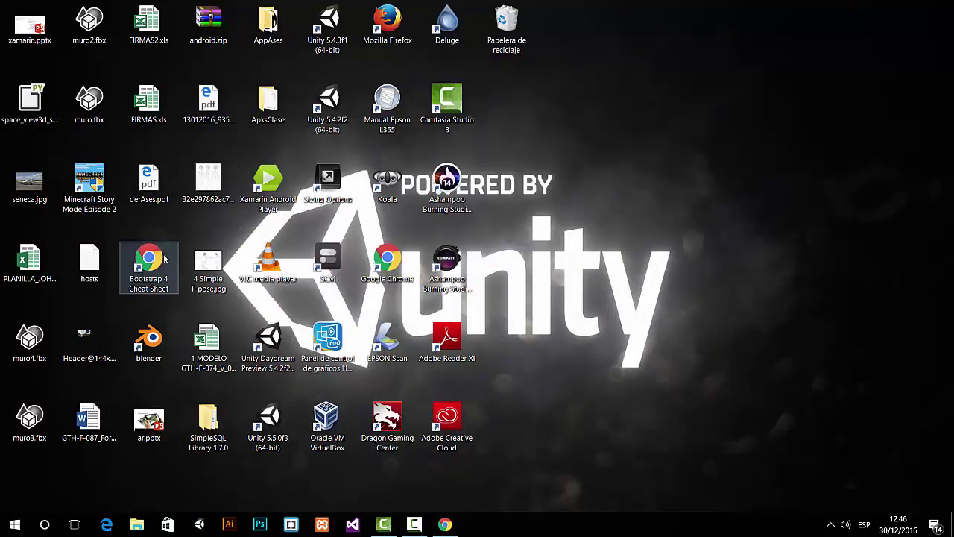
click(155, 337)
double_click(155, 337)
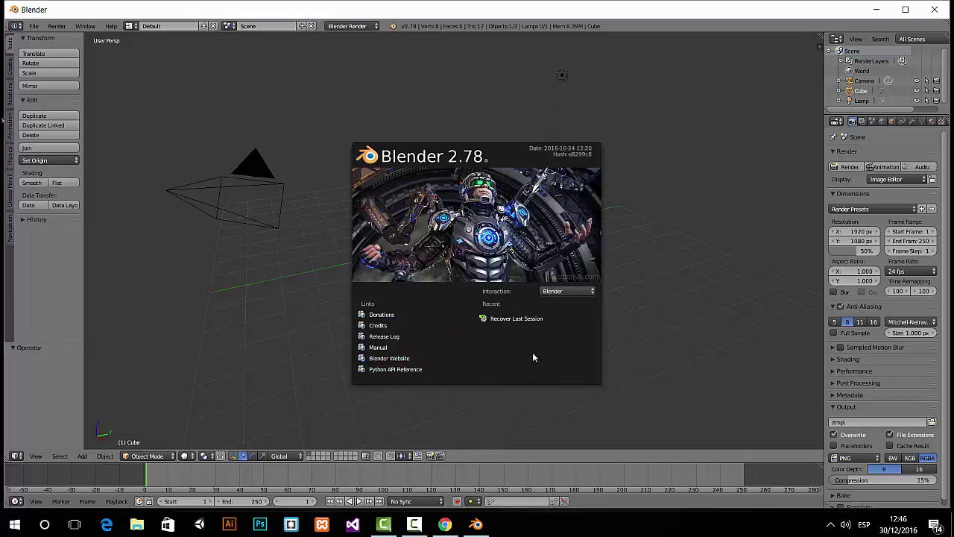
Choose Blender (default) as the interaction preset and dismiss the splash screen.
click(593, 296)
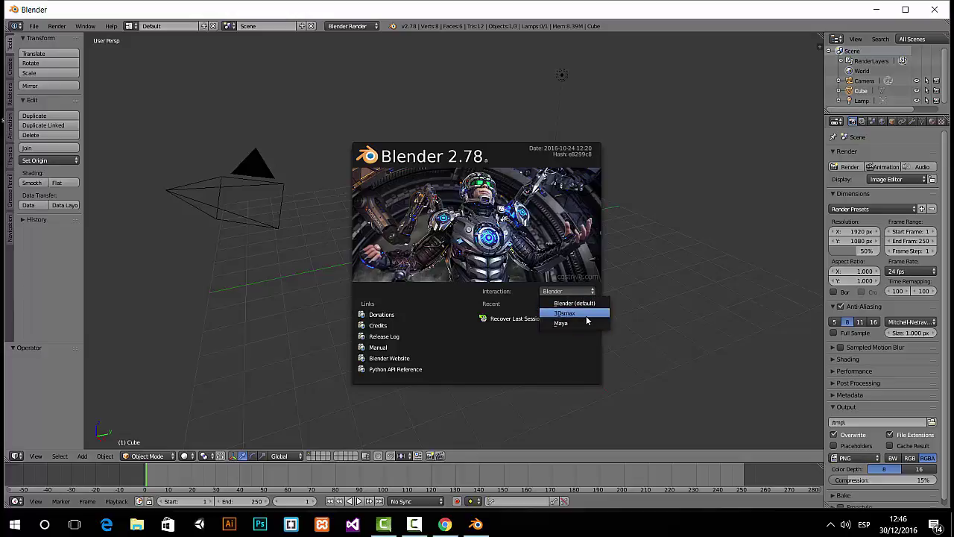
click(563, 305)
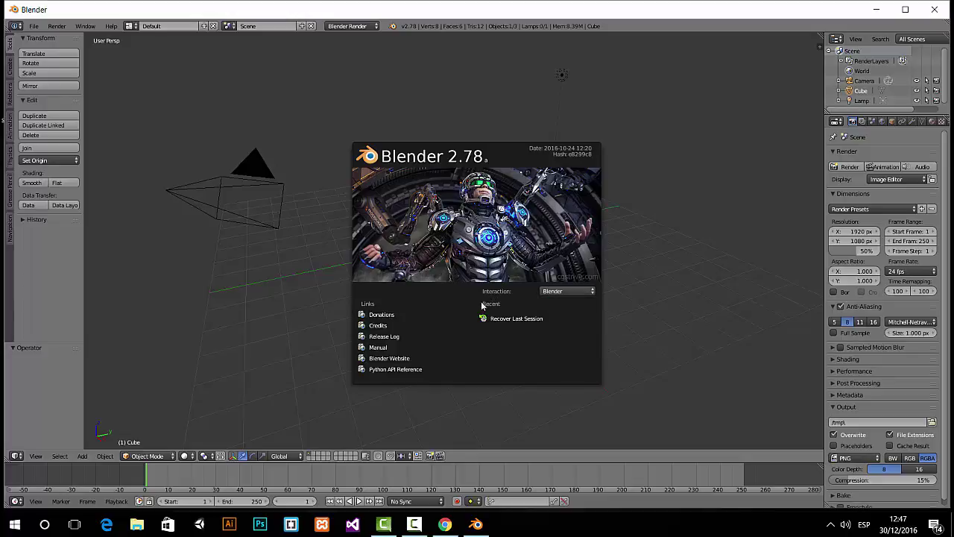
click(319, 259)
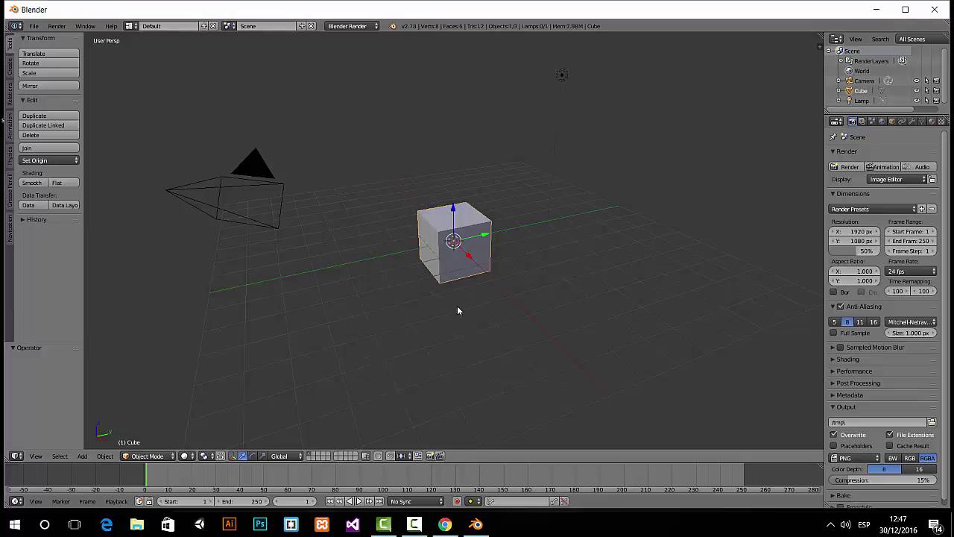
Start the Screencast Keys display in the 3D viewport.
key(n)
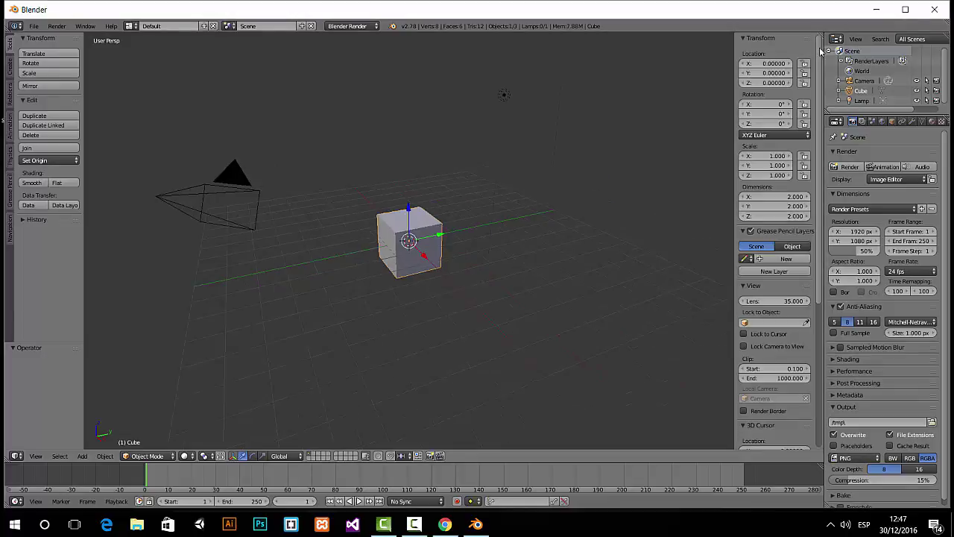
scroll(760, 275, down, 5)
scroll(760, 275, down, 4)
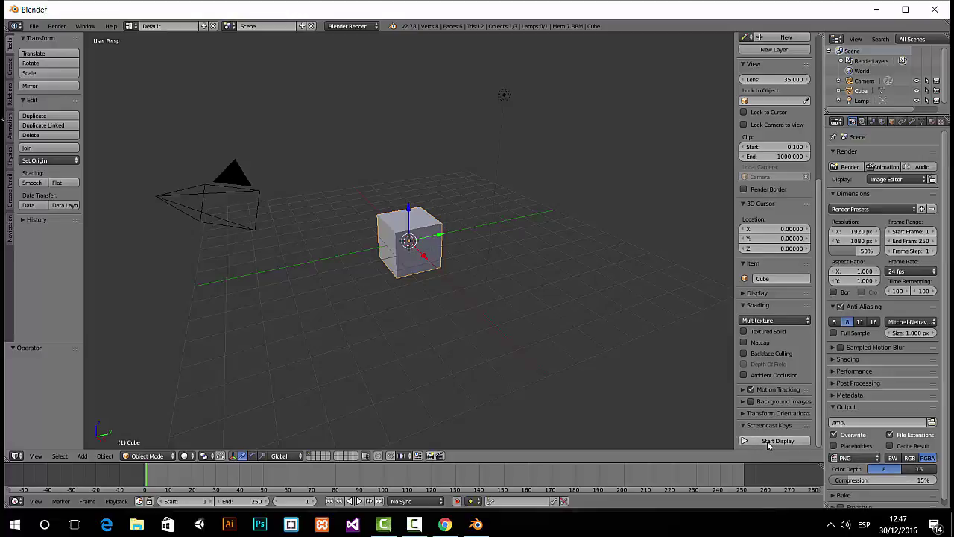
click(768, 441)
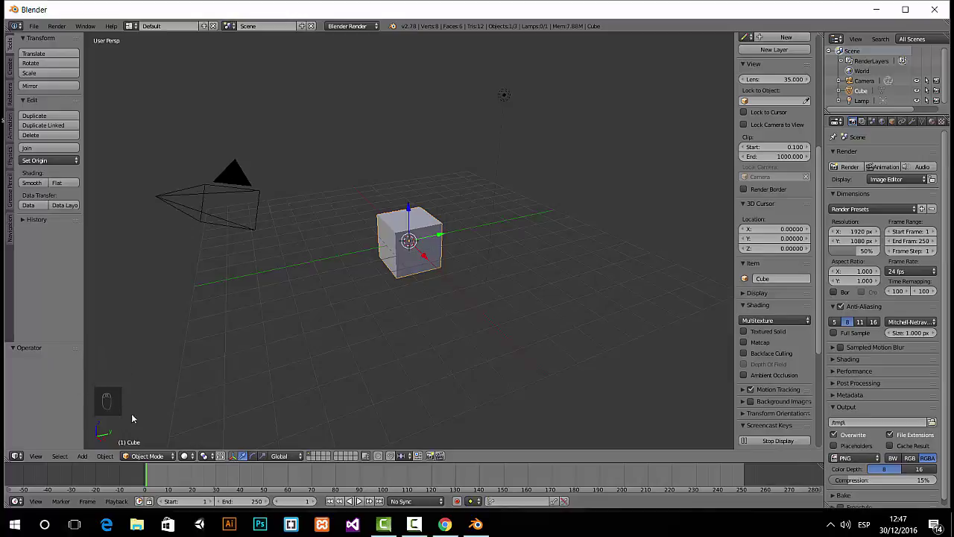
Place the 3D cursor at several empty spots below the camera to test the mouse-click display.
click(259, 368)
click(194, 384)
click(260, 350)
click(206, 355)
click(260, 343)
click(216, 356)
Test the key display in Edit Mode by deselecting the cube's geometry, trying Bridge Edge Loops and Split, and toggling the tool shelf.
key(Tab)
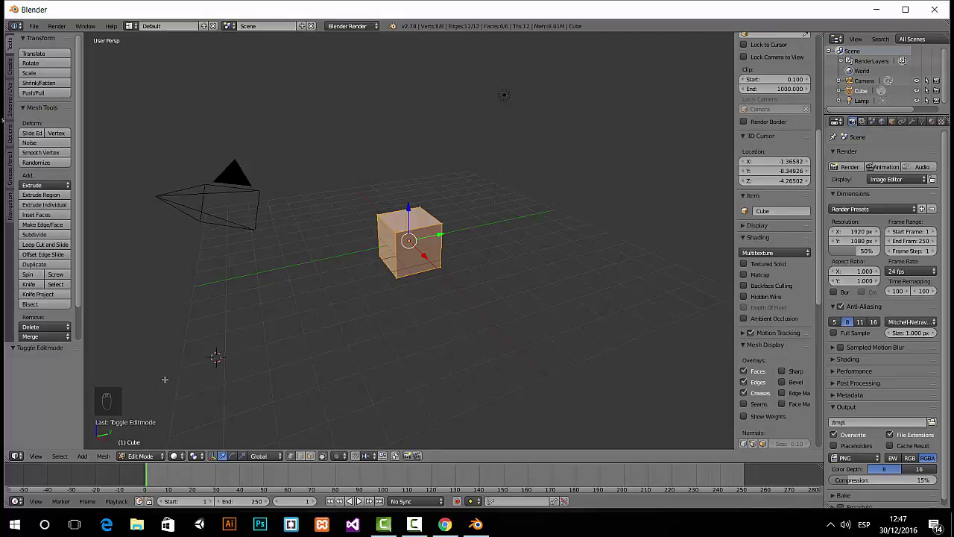
key(a)
key(w)
click(146, 407)
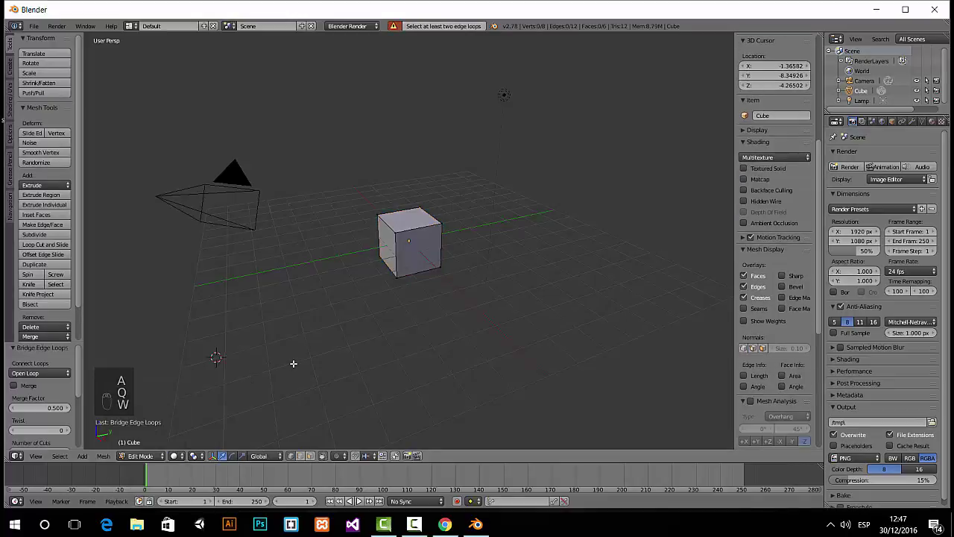
key(t)
key(y)
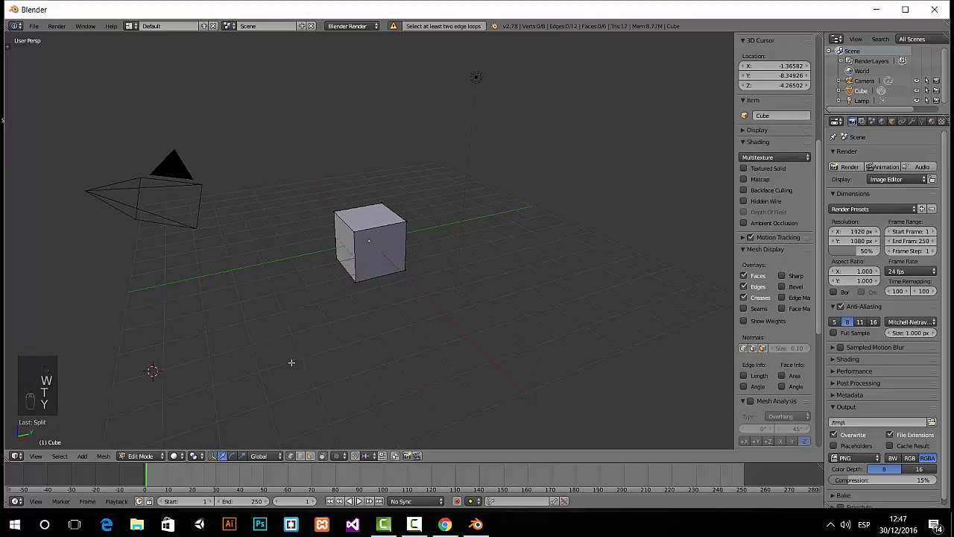
key(t)
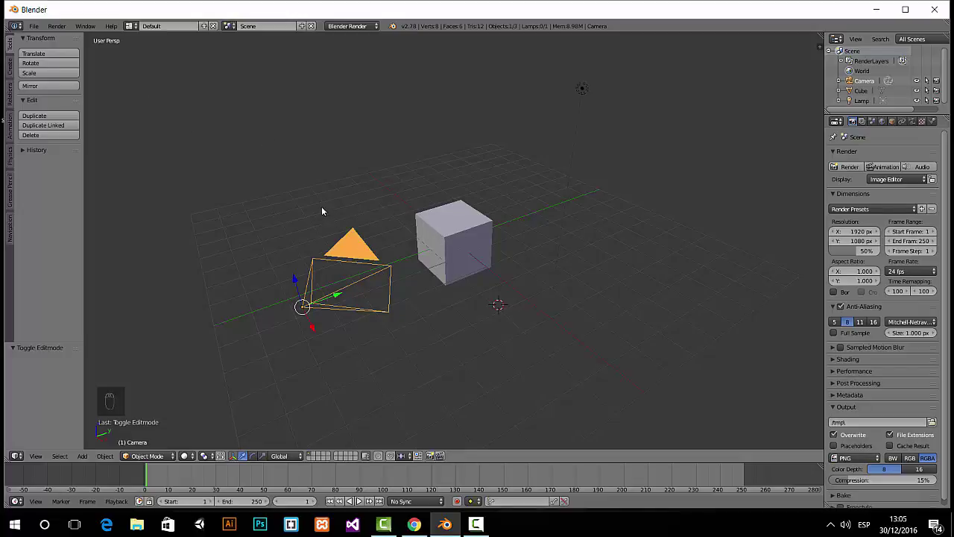
Select the scene's default cube, camera and lamp one after another to identify them.
middle_drag(301, 200, 425, 193)
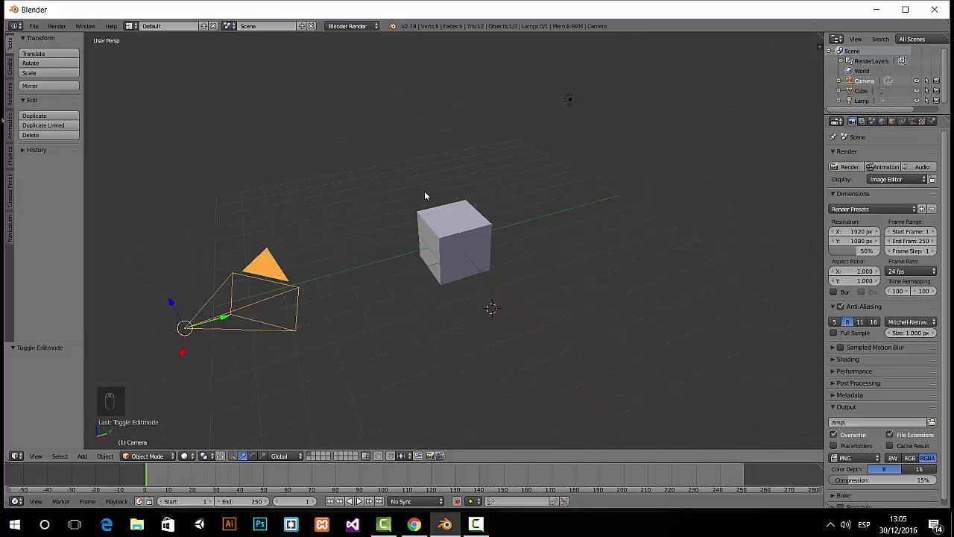
right_click(454, 226)
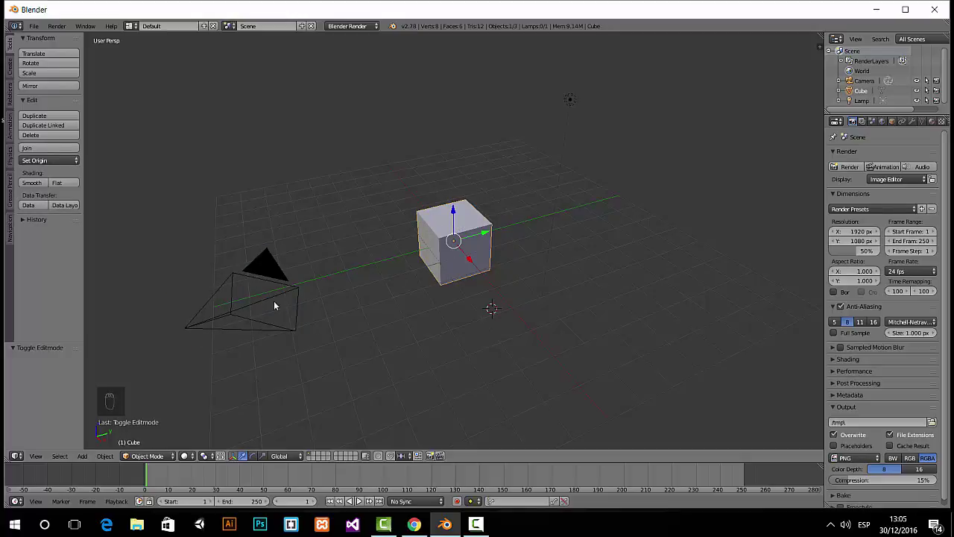
right_click(269, 273)
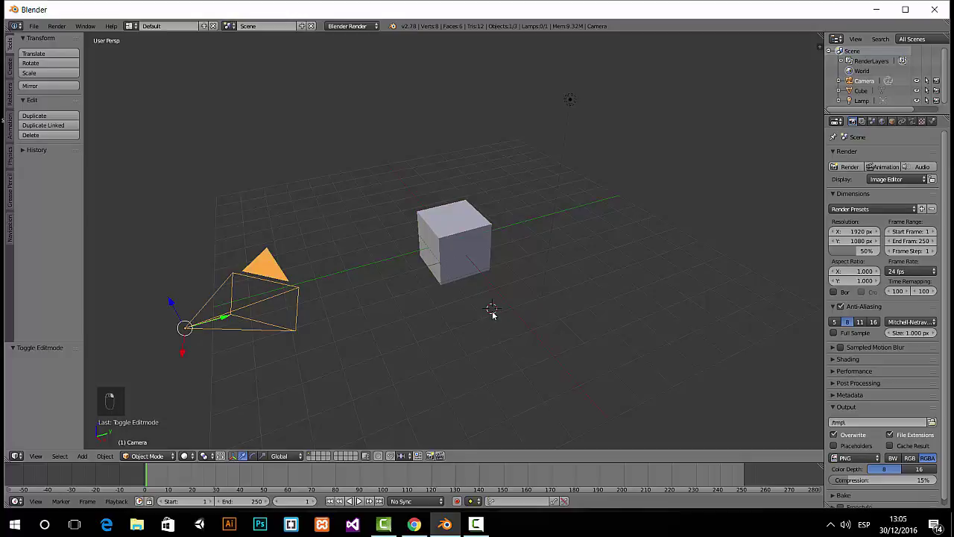
right_click(570, 102)
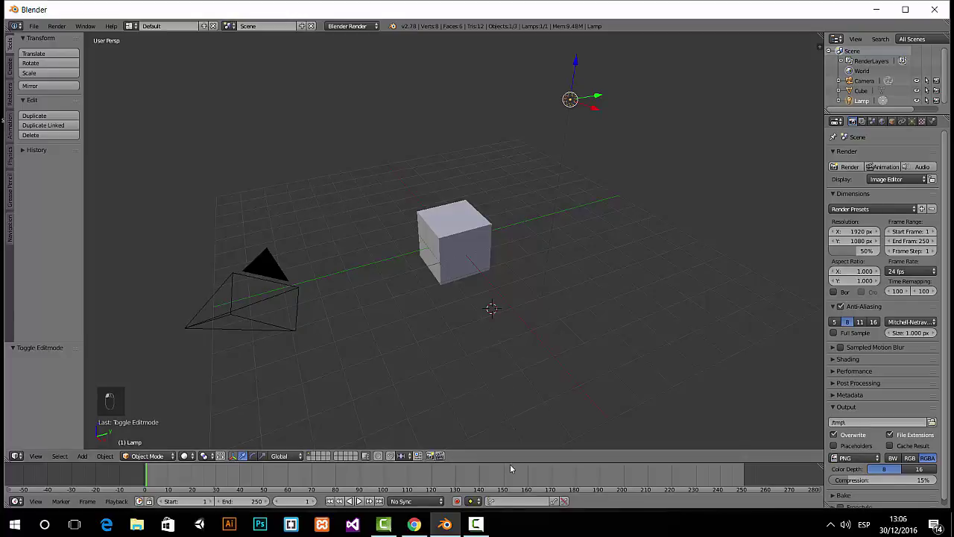
Enlarge the timeline area by raising the border between it and the 3D view.
drag(512, 461, 512, 366)
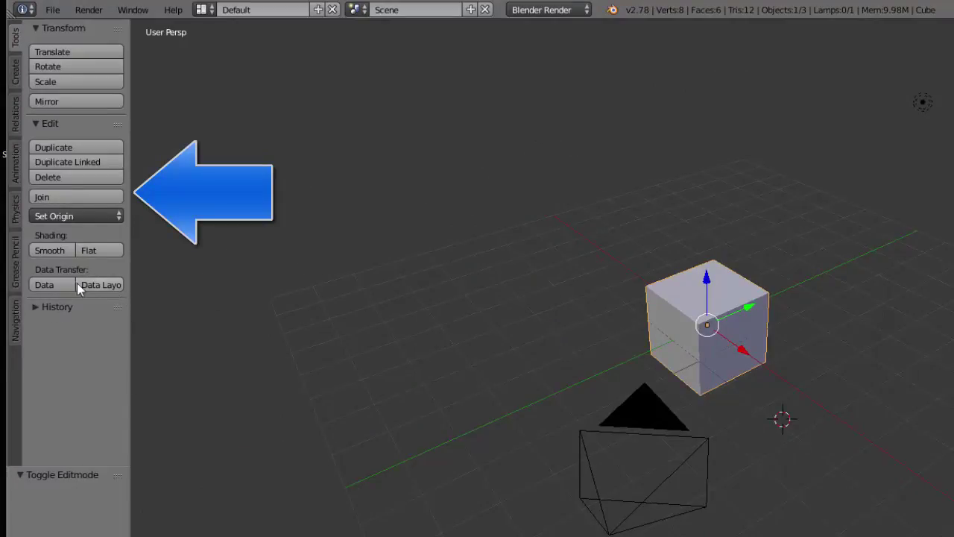
Review the tool shelf's creation, relations, animation, physics, grease pencil and navigation tools, ending on the basic transform and edit tools.
click(13, 75)
click(14, 117)
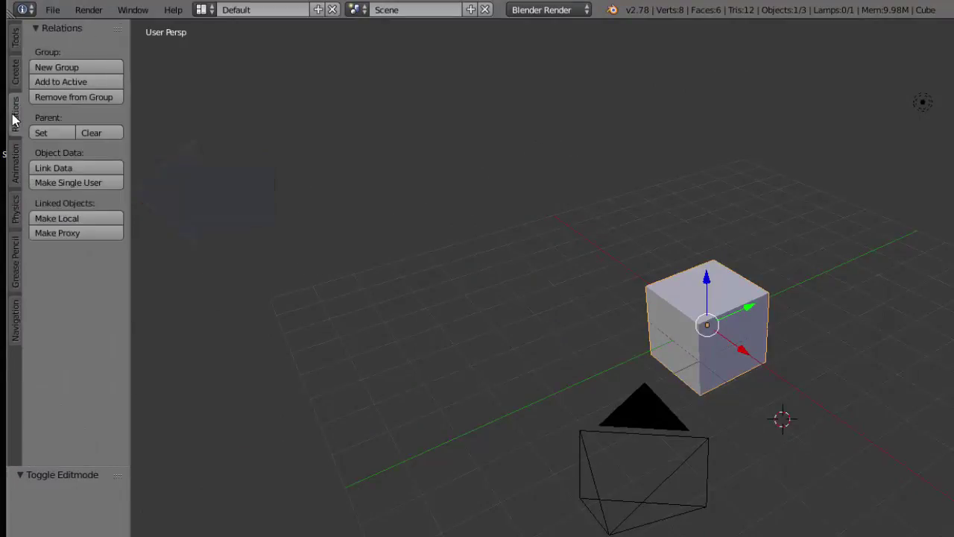
click(14, 162)
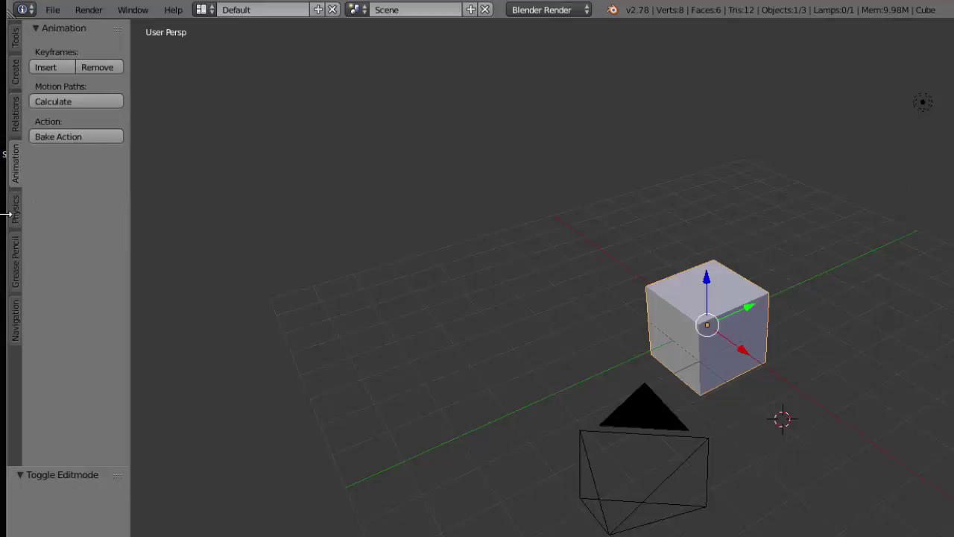
click(13, 216)
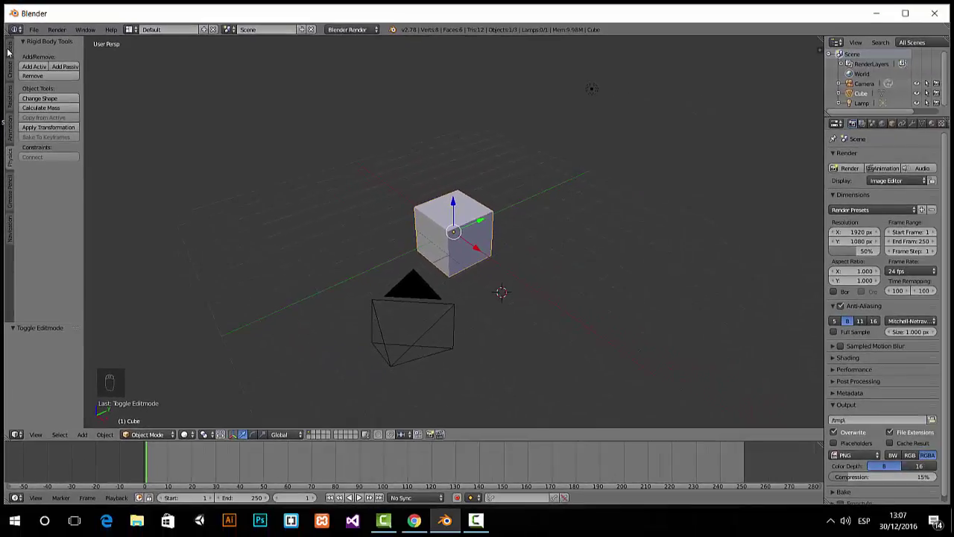
click(13, 39)
click(9, 75)
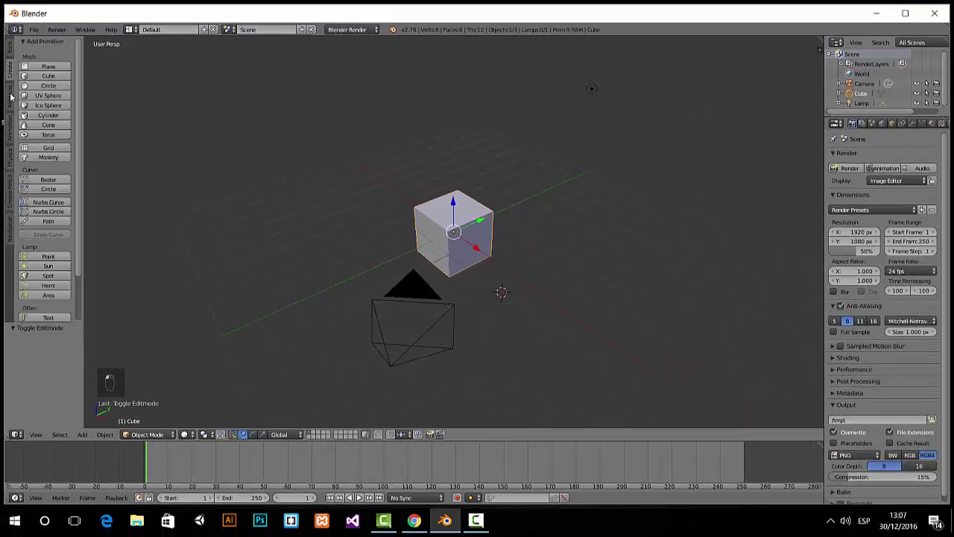
click(10, 97)
click(12, 135)
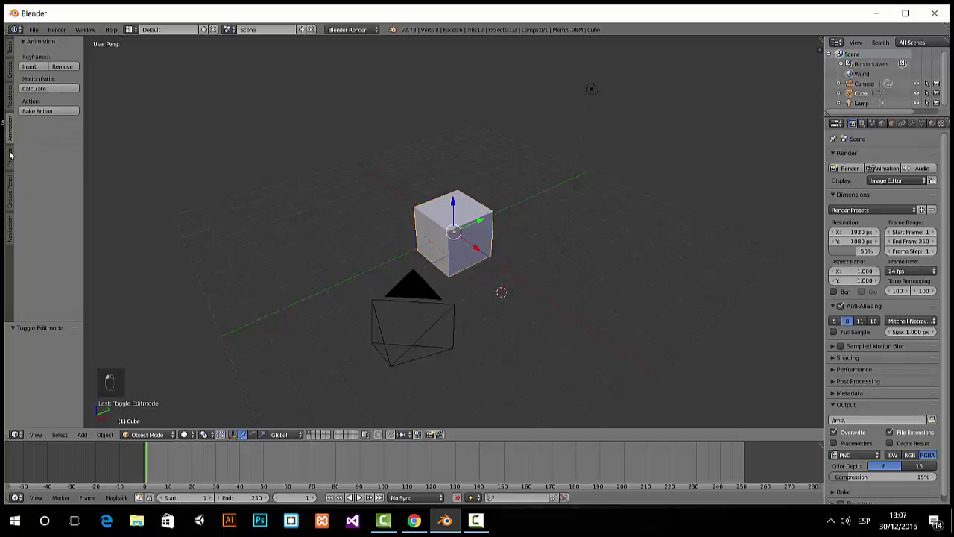
click(12, 159)
click(11, 190)
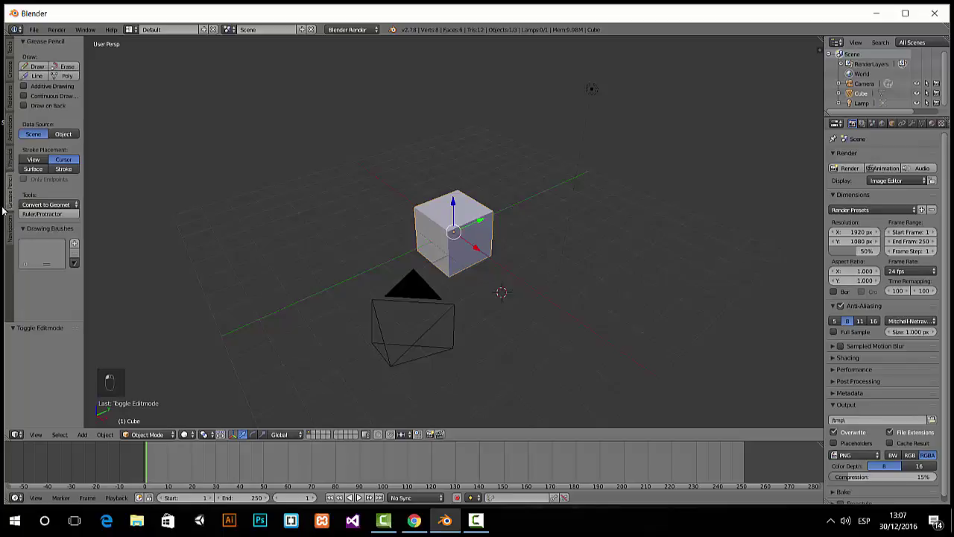
click(11, 231)
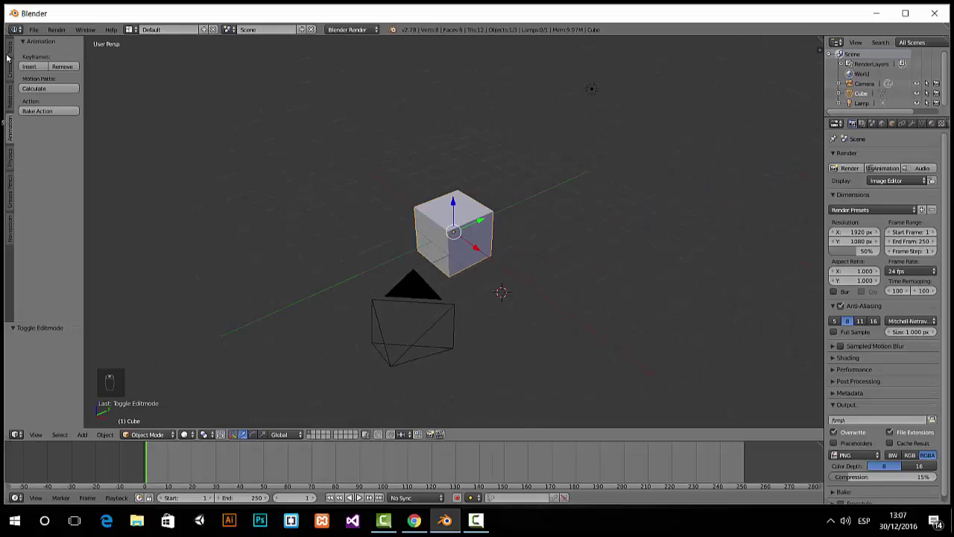
scroll(8, 55, up, 3)
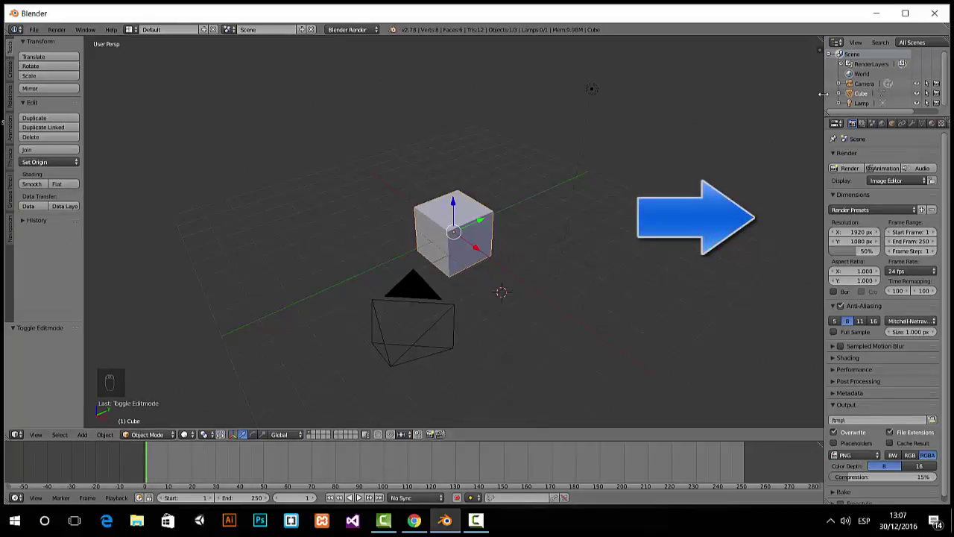
Widen the outliner and properties area by moving its border with the 3D view.
drag(820, 93, 752, 96)
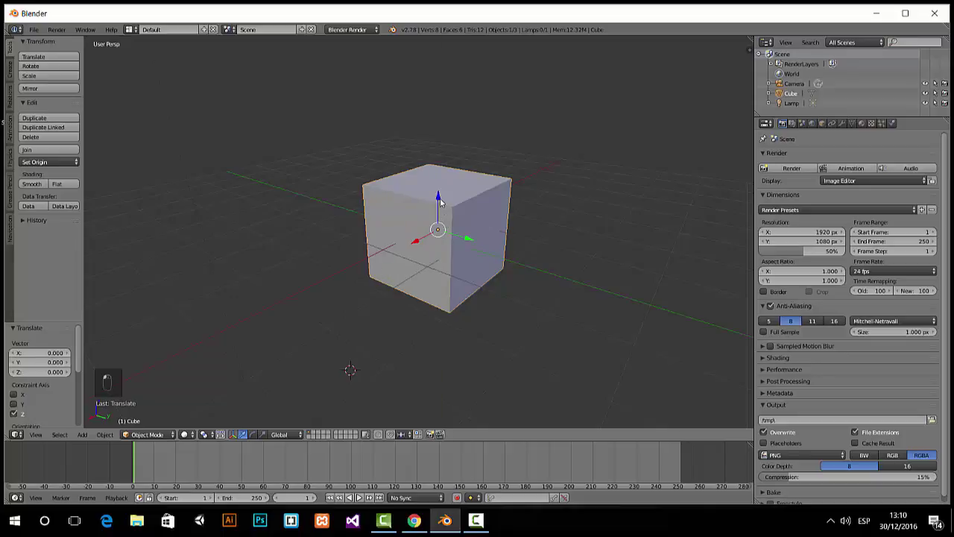
Move the cube up along the Z axis by about 0.61.
drag(439, 200, 428, 169)
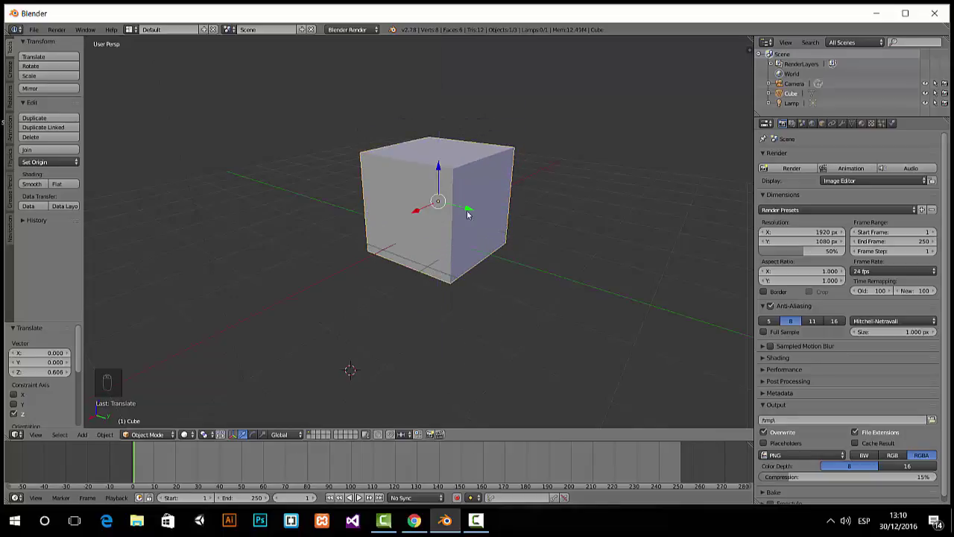
Move the cube about 0.61 along the Y axis and about 1.51 along the X axis.
drag(471, 214, 484, 249)
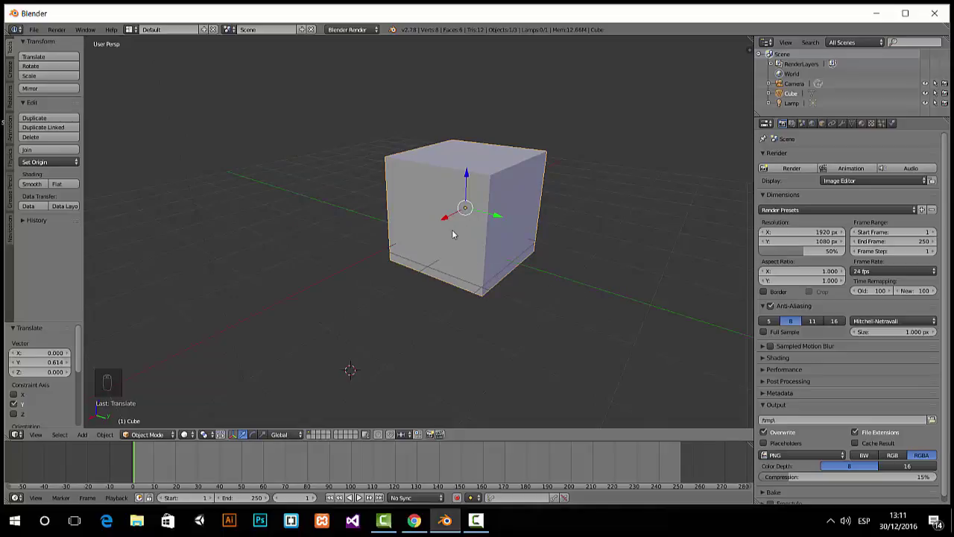
mouse_move(444, 220)
mouse_down()
mouse_move(333, 307)
mouse_move(445, 237)
mouse_up()
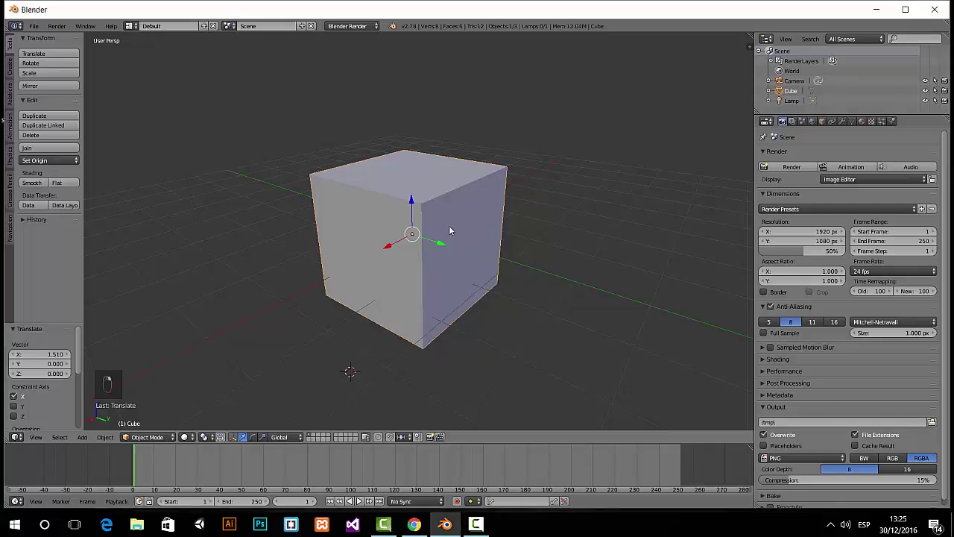
Enter Edit Mode on the cube and select several corner vertices one at a time, ending on the upper corner at the positive Y end.
key(Tab)
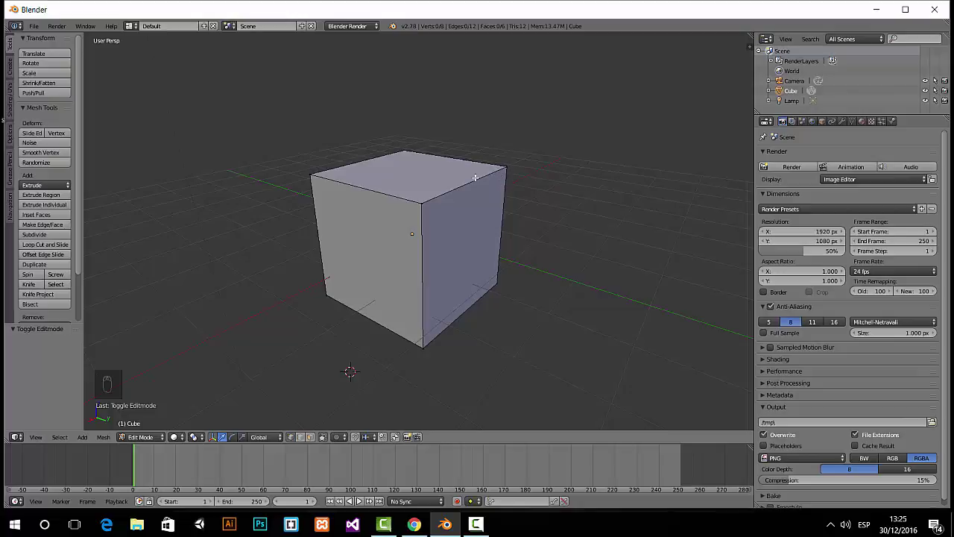
right_click(421, 204)
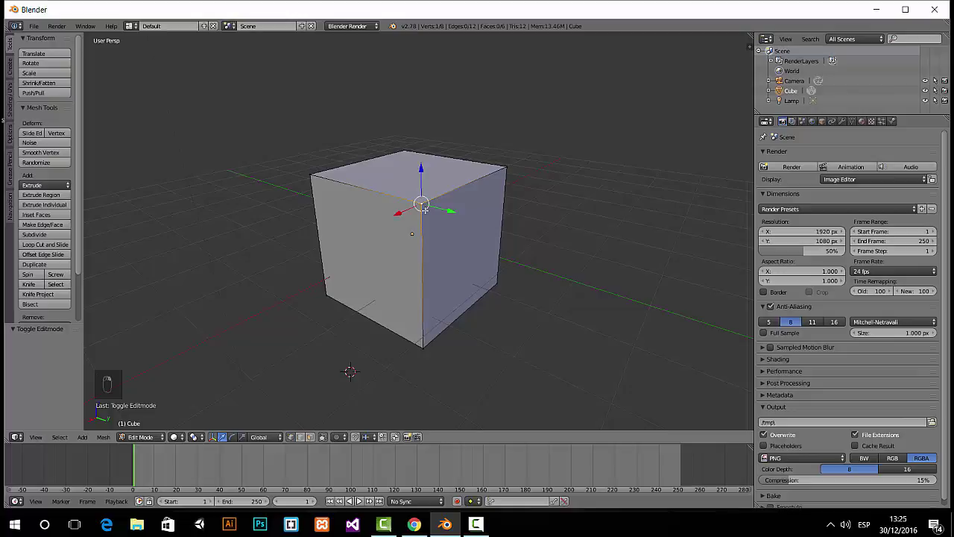
scroll(423, 209, up, 3)
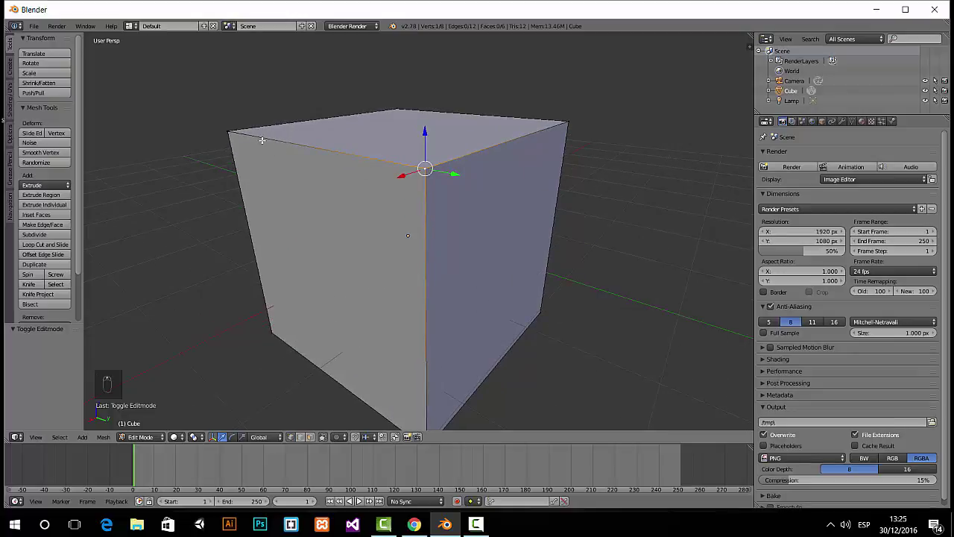
right_click(568, 122)
right_click(538, 314)
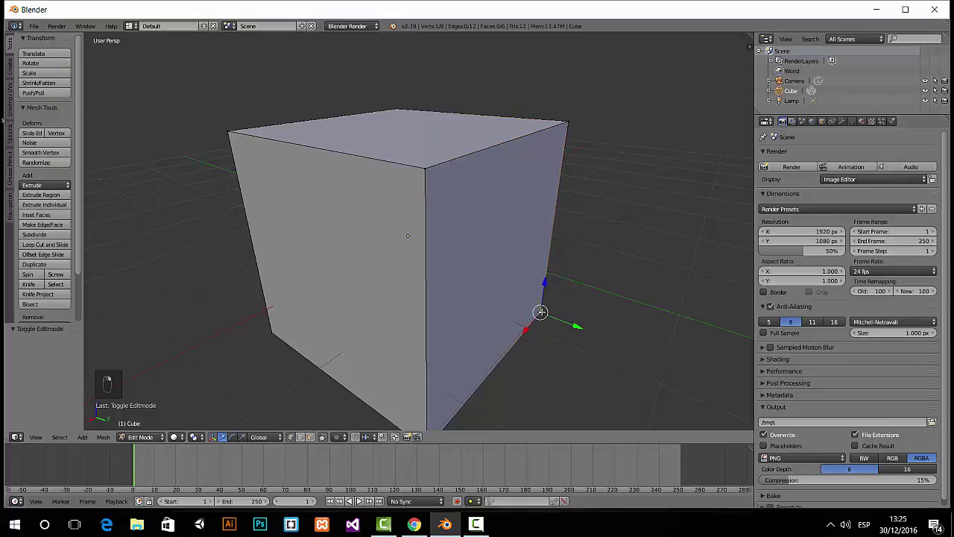
right_click(424, 170)
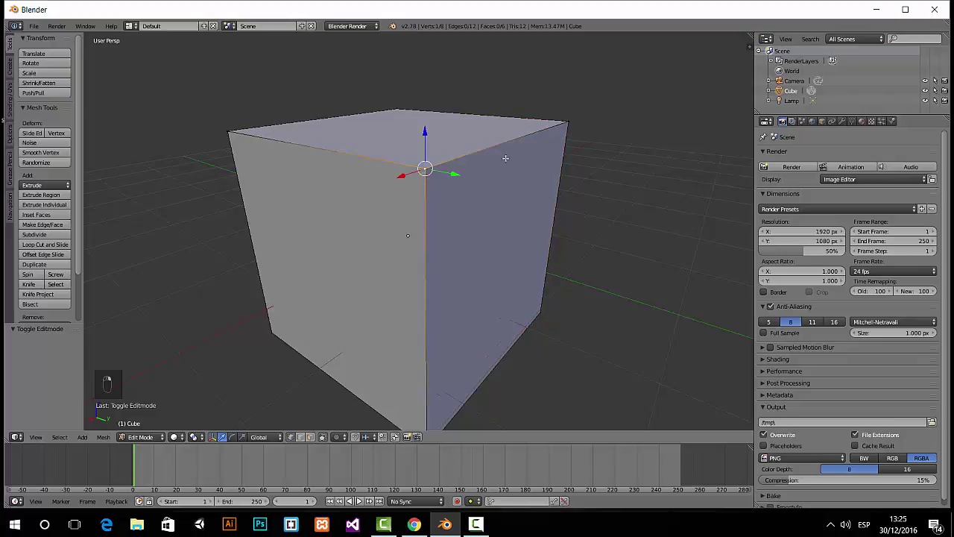
right_click(568, 121)
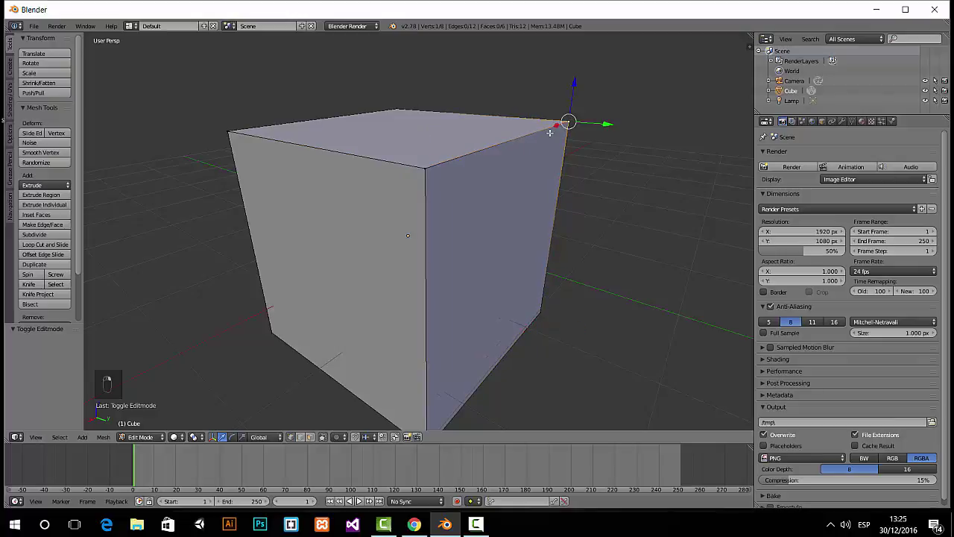
right_click(424, 170)
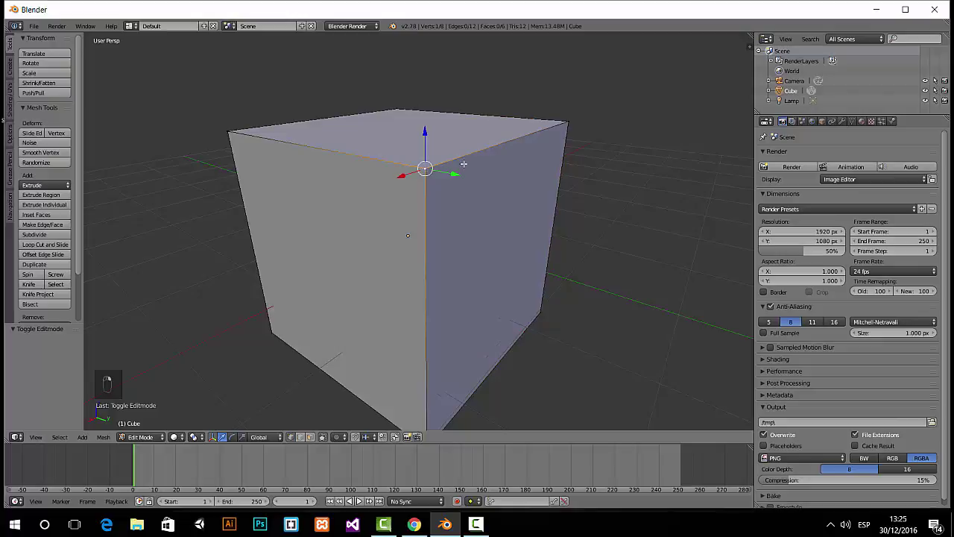
right_click(568, 121)
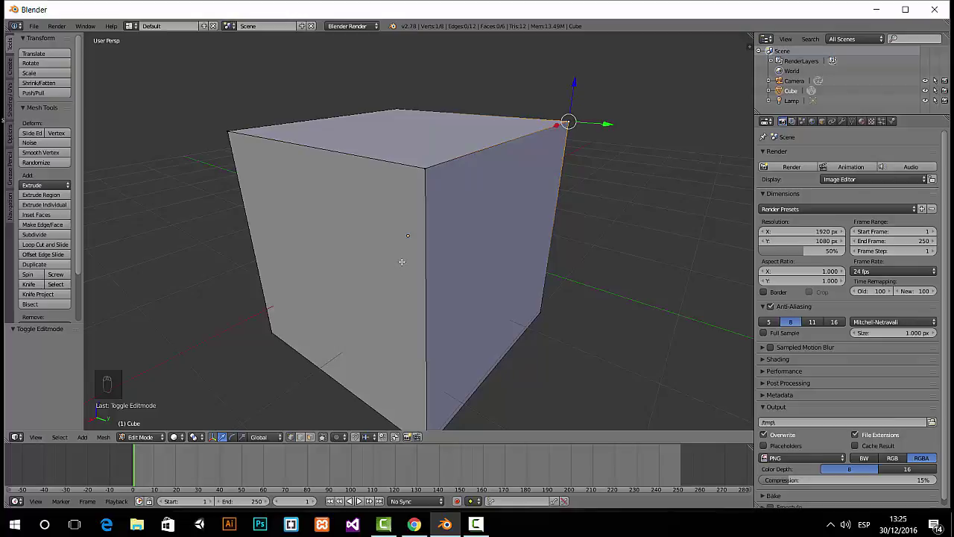
Switch the mesh select mode to Edge and select several cube edges individually, ending on the top edge of the X-facing side.
key(ctrl+Tab)
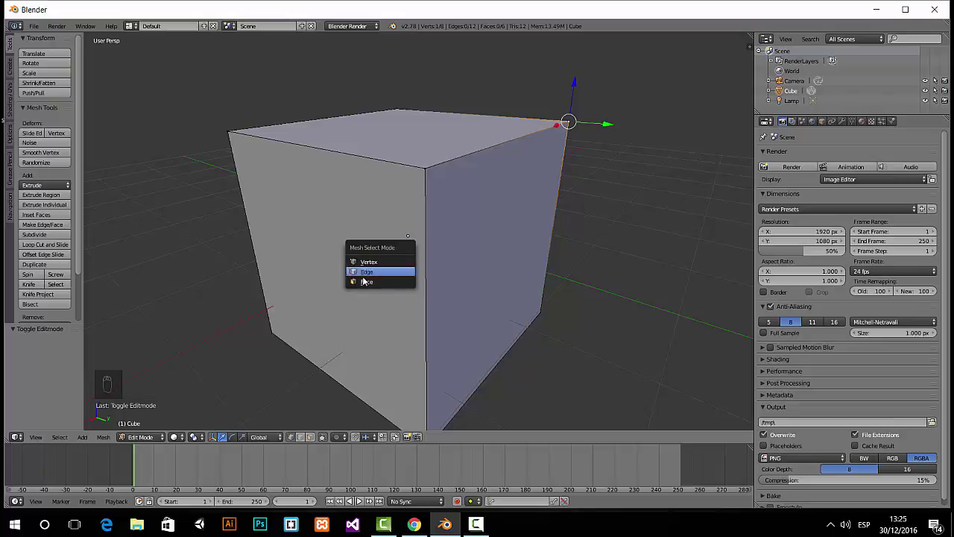
click(373, 274)
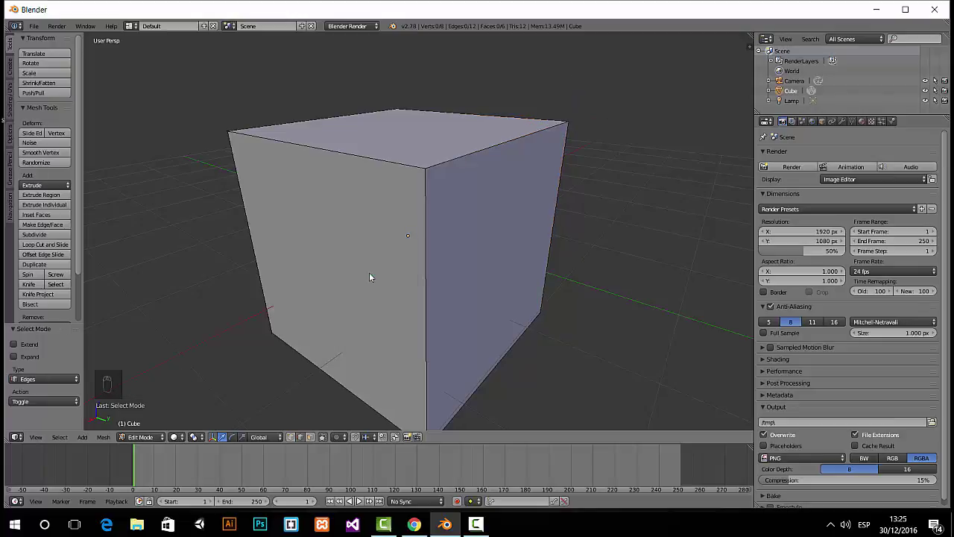
right_click(436, 163)
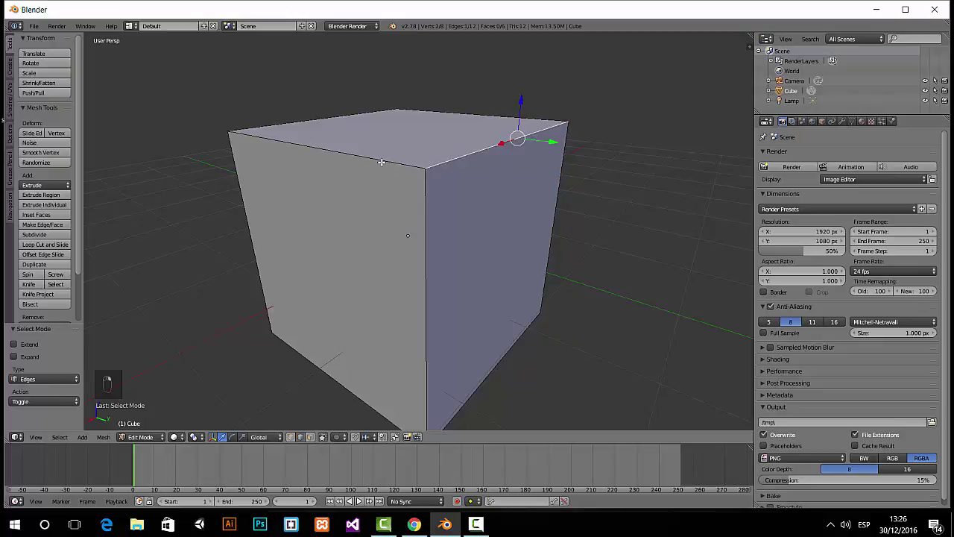
right_click(380, 161)
right_click(424, 255)
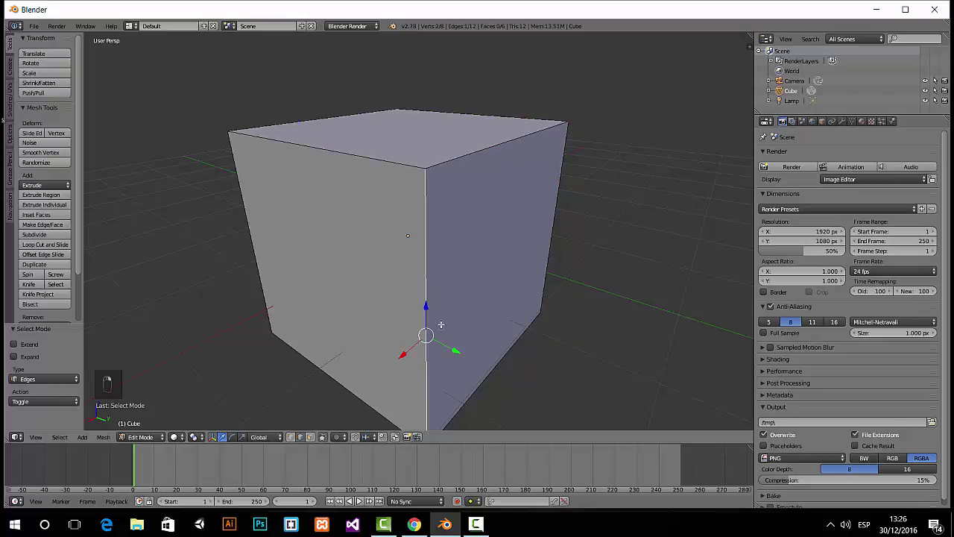
right_click(508, 353)
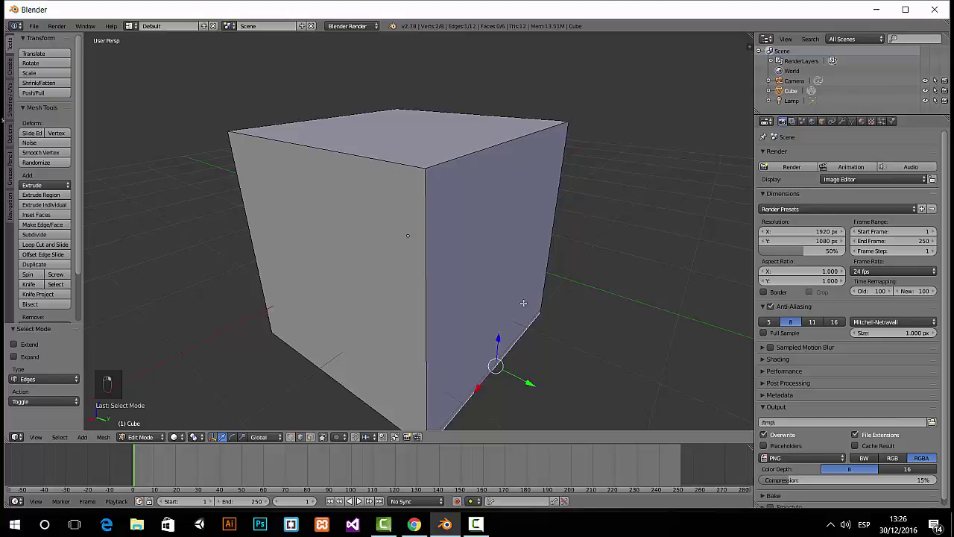
right_click(558, 185)
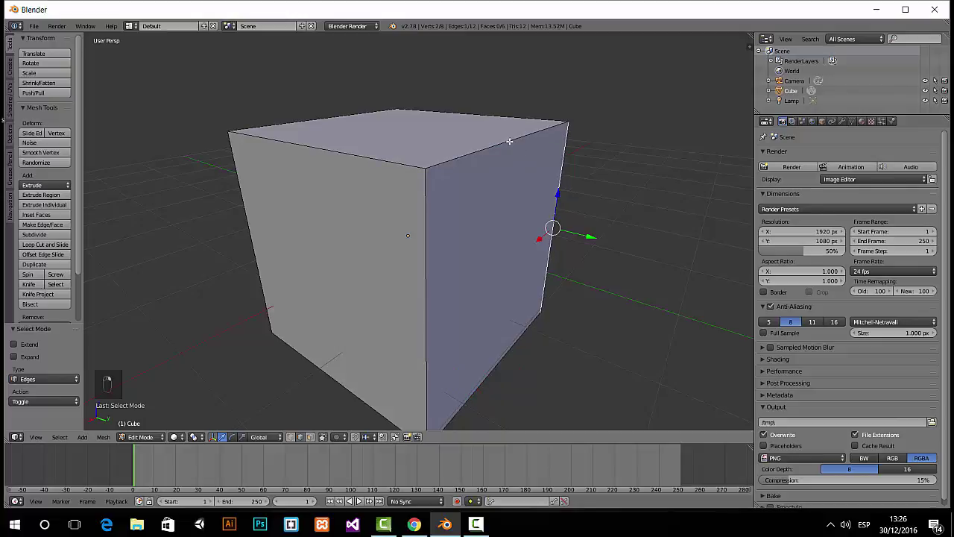
right_click(481, 145)
right_click(373, 159)
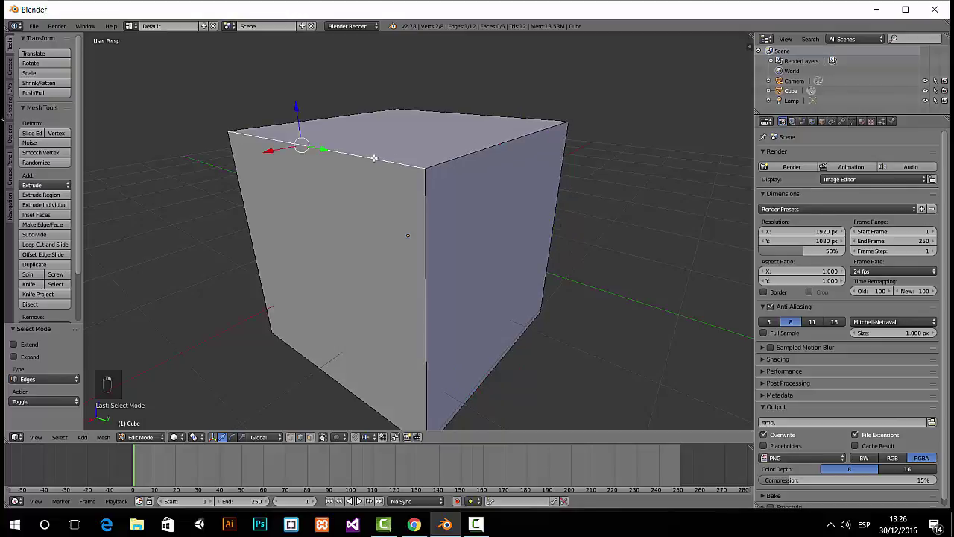
Switch the mesh select mode to Face and select the cube's visible faces one at a time, ending on the top face.
key(ctrl+Tab)
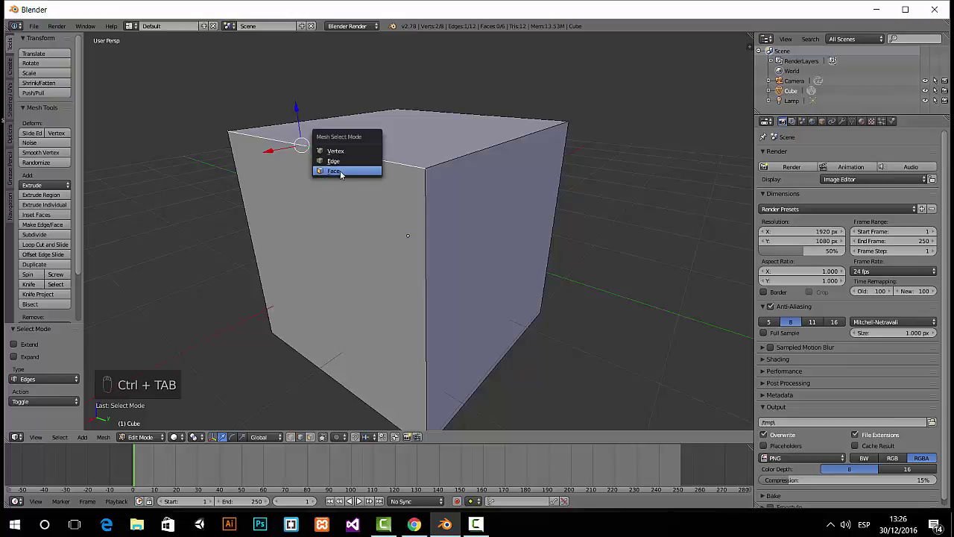
click(337, 172)
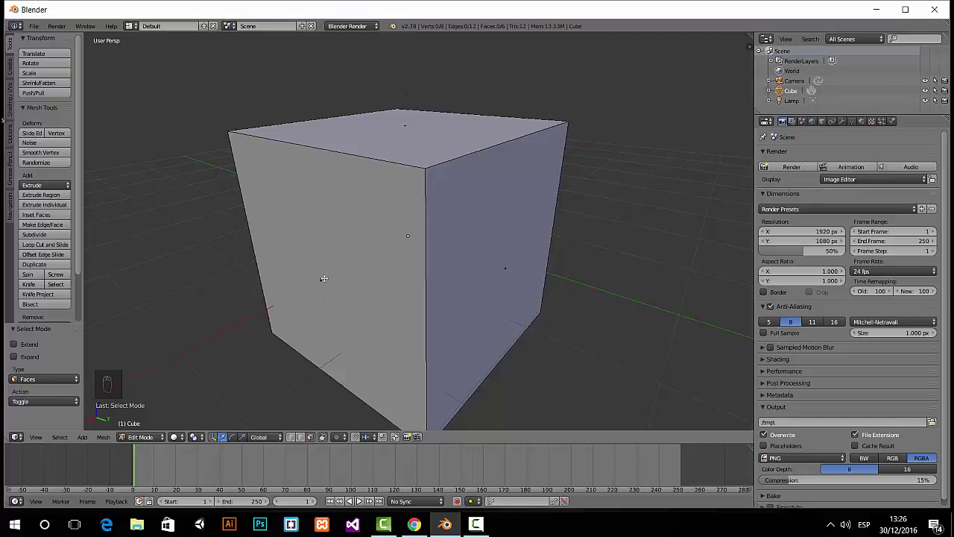
right_click(320, 281)
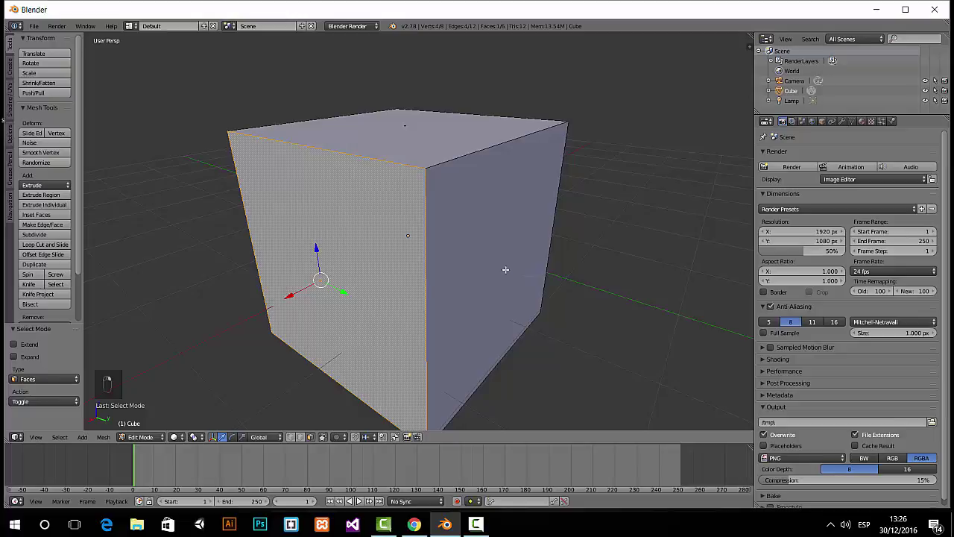
right_click(505, 269)
right_click(406, 124)
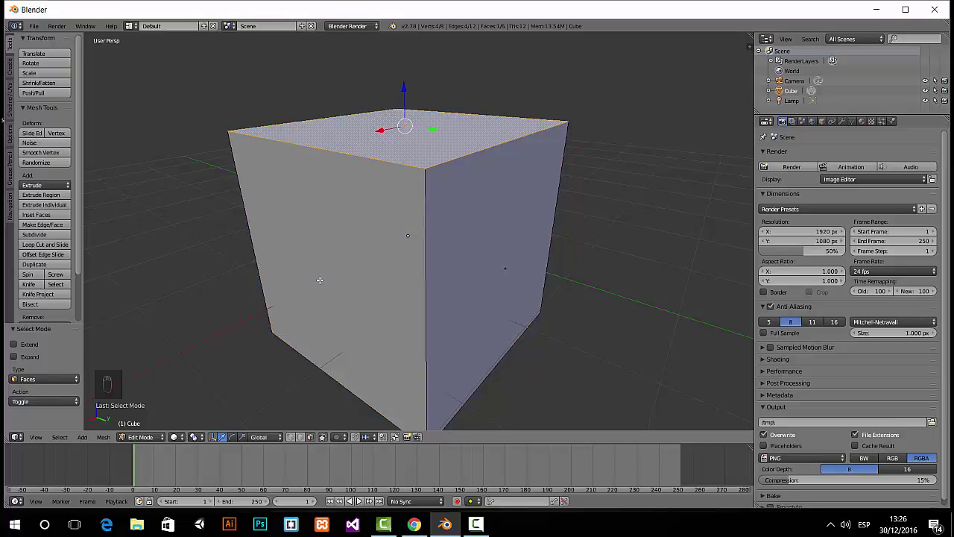
right_click(319, 279)
right_click(505, 269)
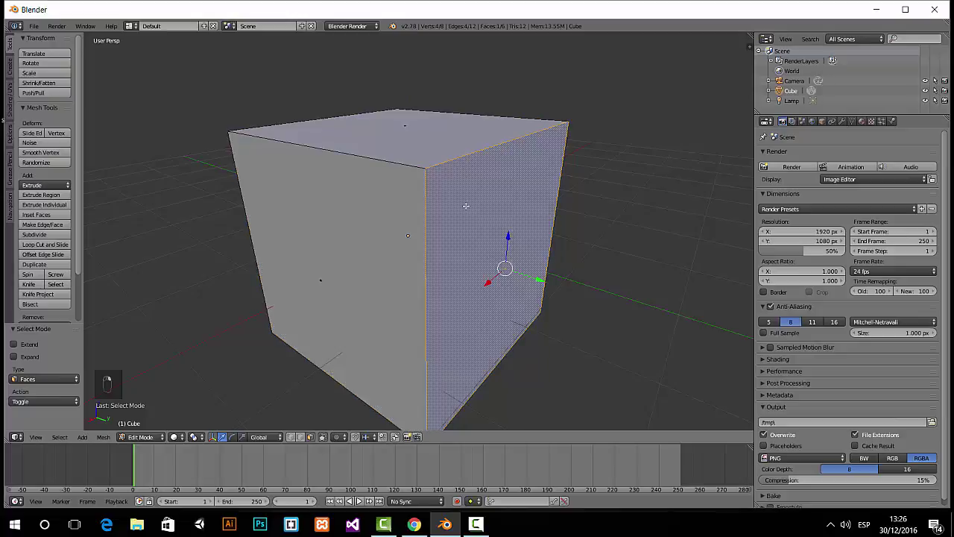
right_click(402, 126)
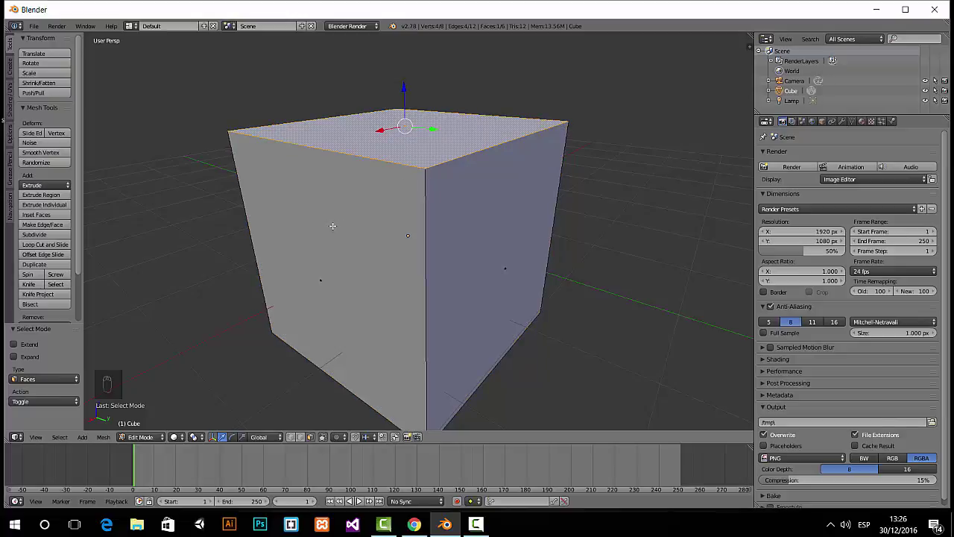
Examine the cube's outer faces and its hollow interior from several angles, finishing with the whole cube in view.
middle_drag(332, 225, 406, 234)
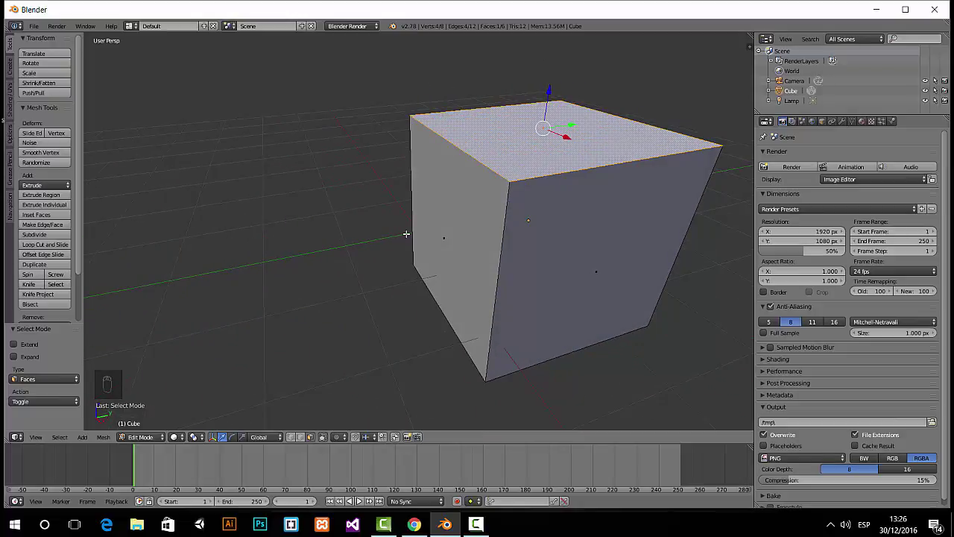
scroll(595, 181, up, 8)
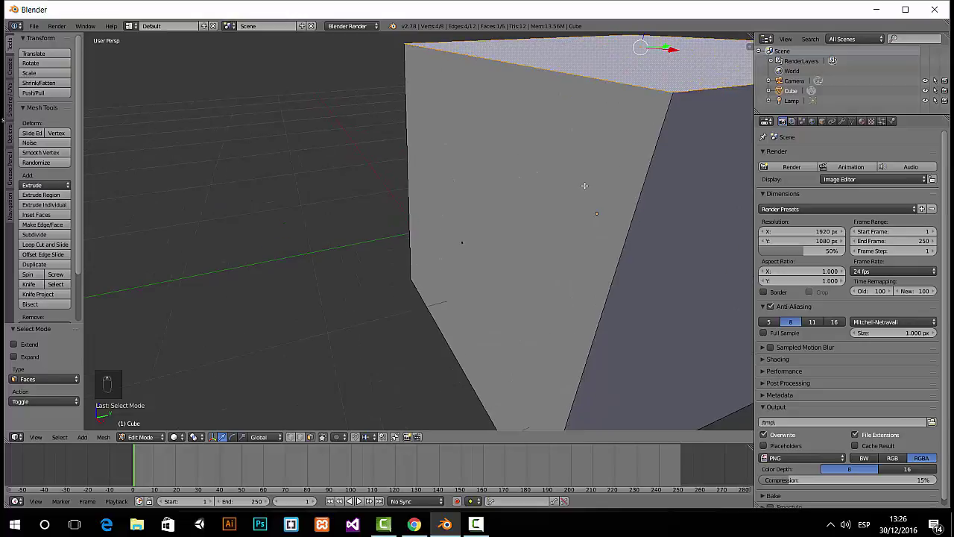
scroll(584, 184, up, 5)
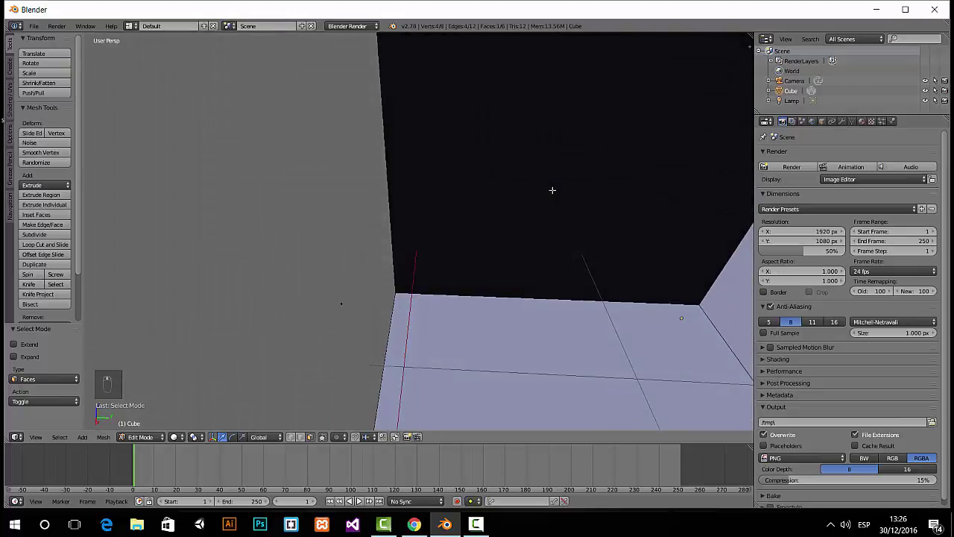
scroll(536, 196, up, 3)
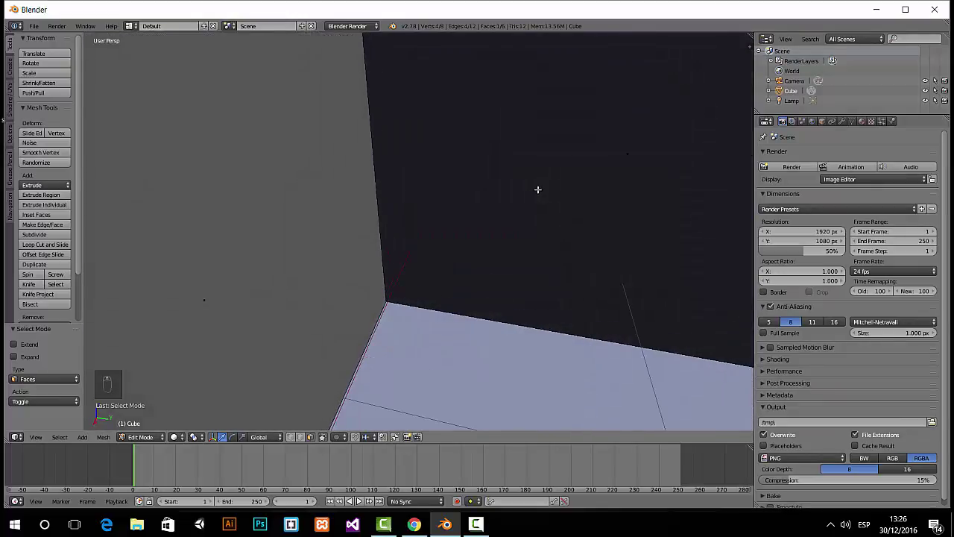
mouse_move(536, 189)
middle_down()
mouse_move(514, 185)
mouse_move(507, 171)
mouse_move(529, 162)
mouse_move(490, 166)
middle_up()
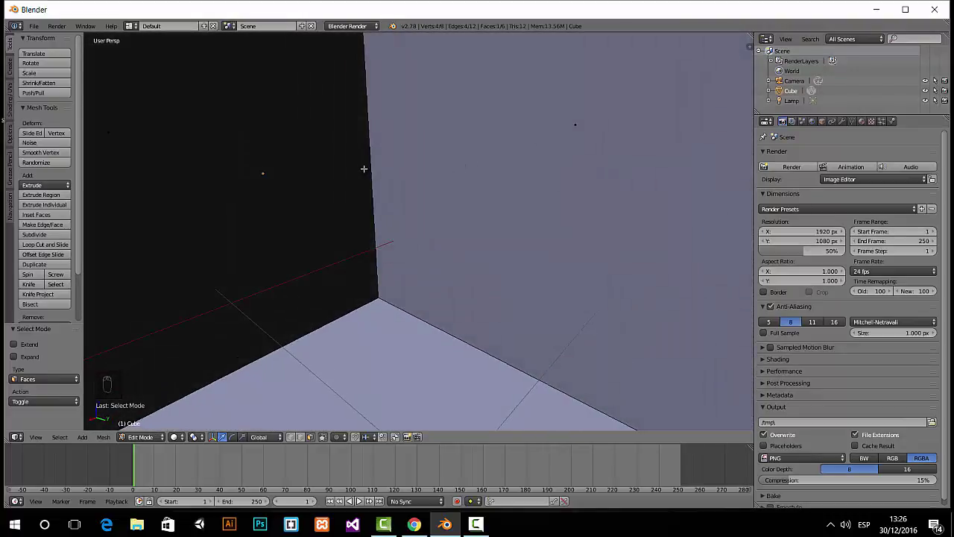
scroll(302, 186, down, 5)
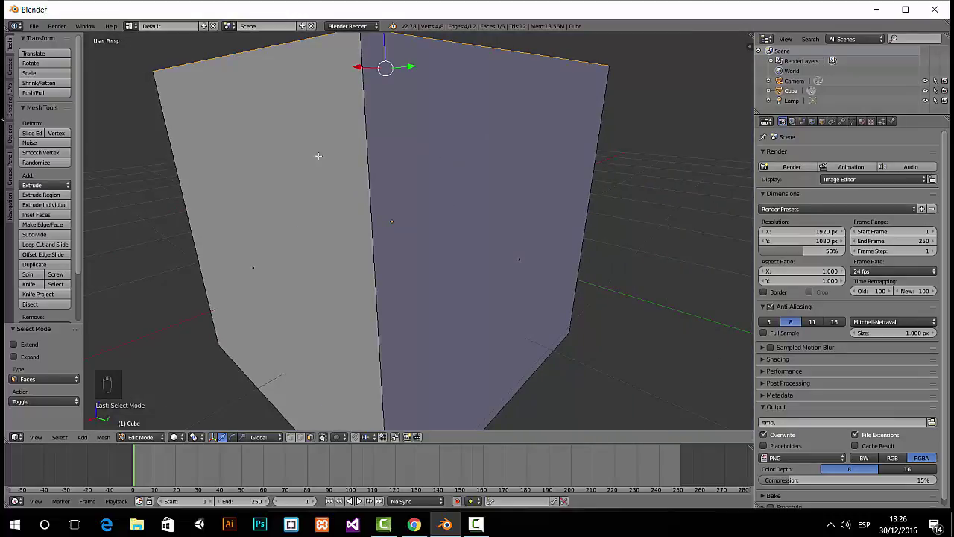
scroll(297, 180, up, 5)
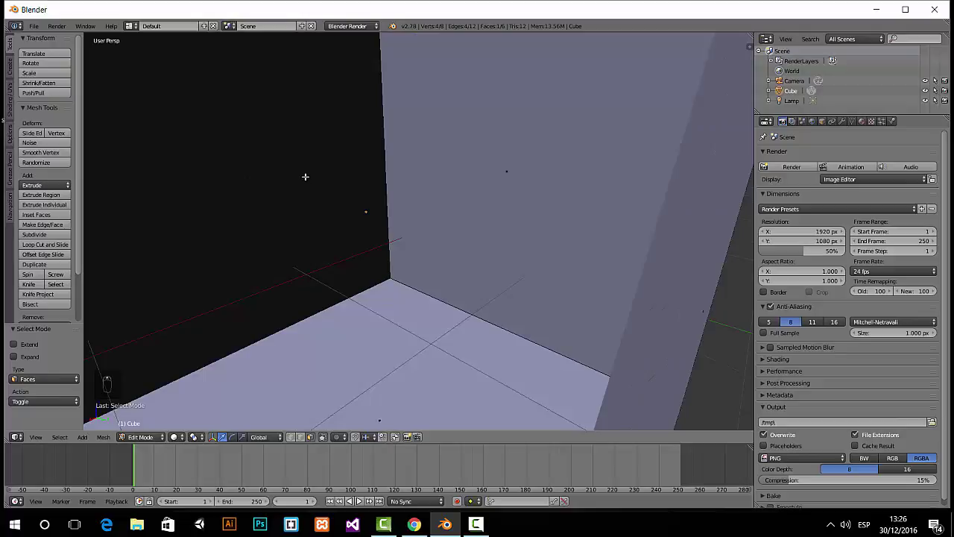
middle_drag(305, 177, 318, 196)
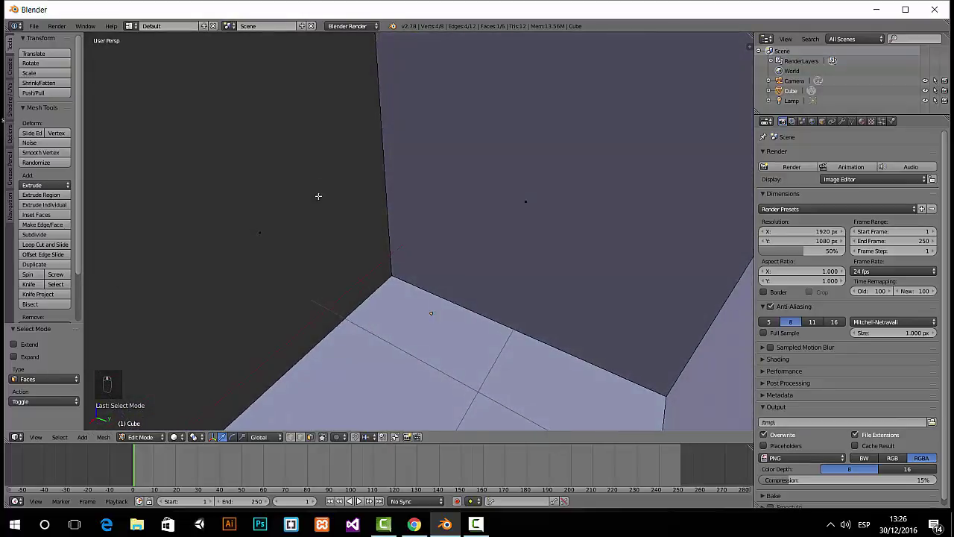
scroll(318, 196, down, 5)
scroll(318, 199, up, 5)
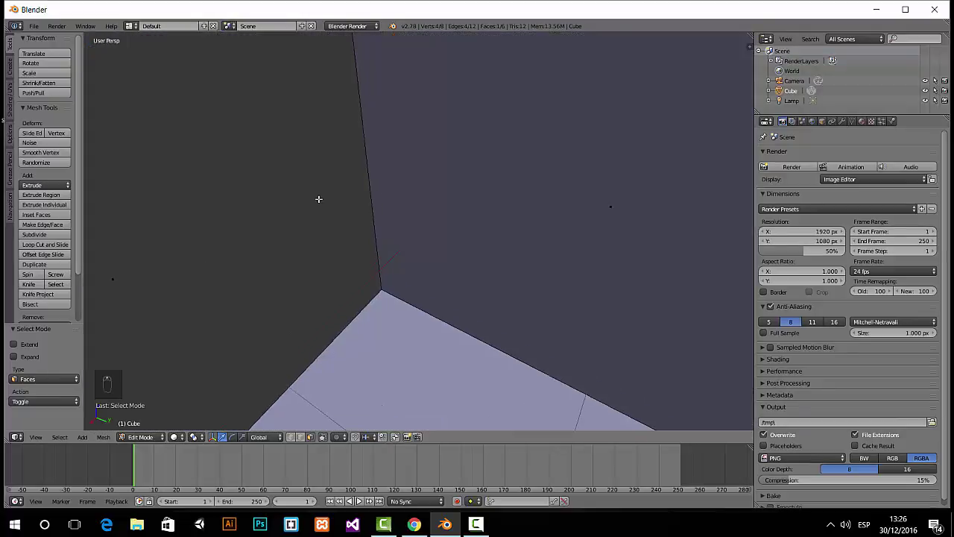
scroll(447, 209, down, 5)
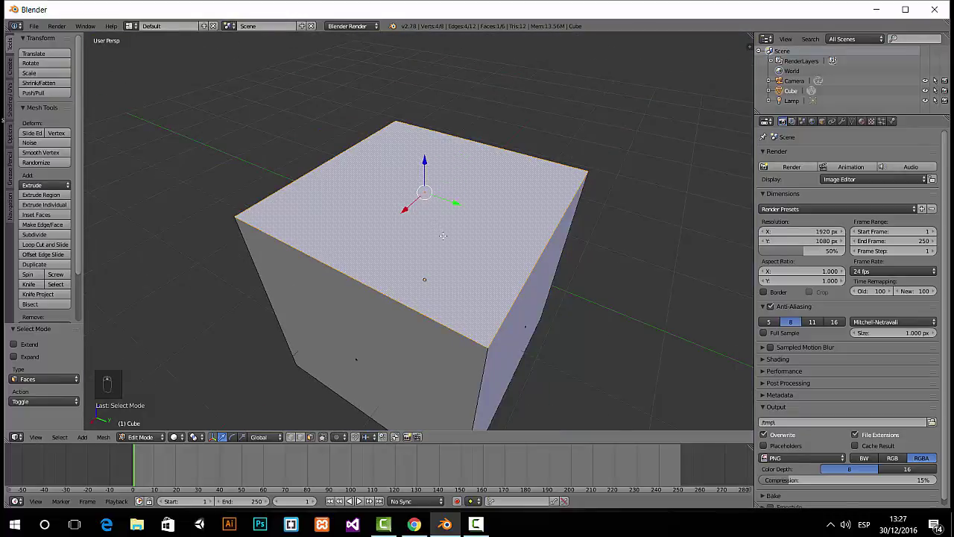
middle_drag(439, 238, 433, 217)
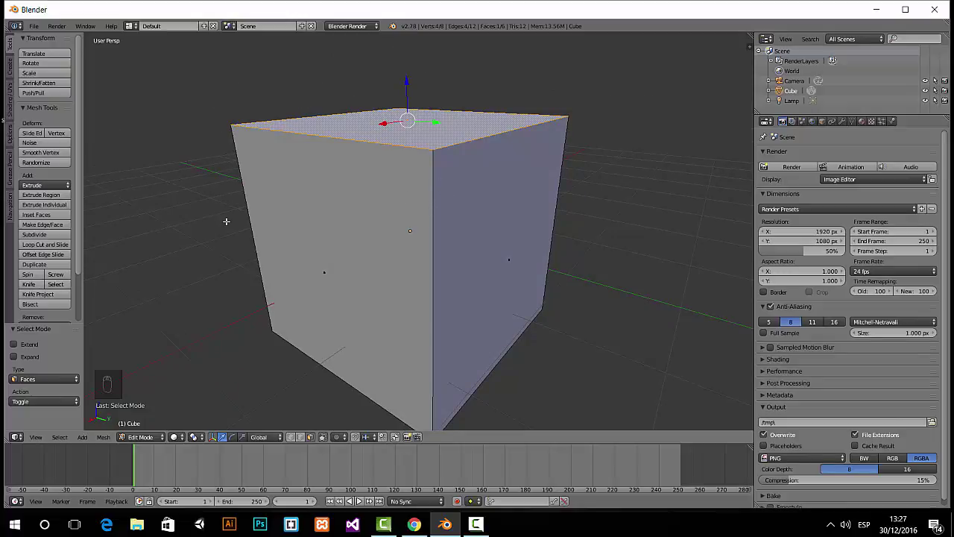
scroll(192, 204, down, 2)
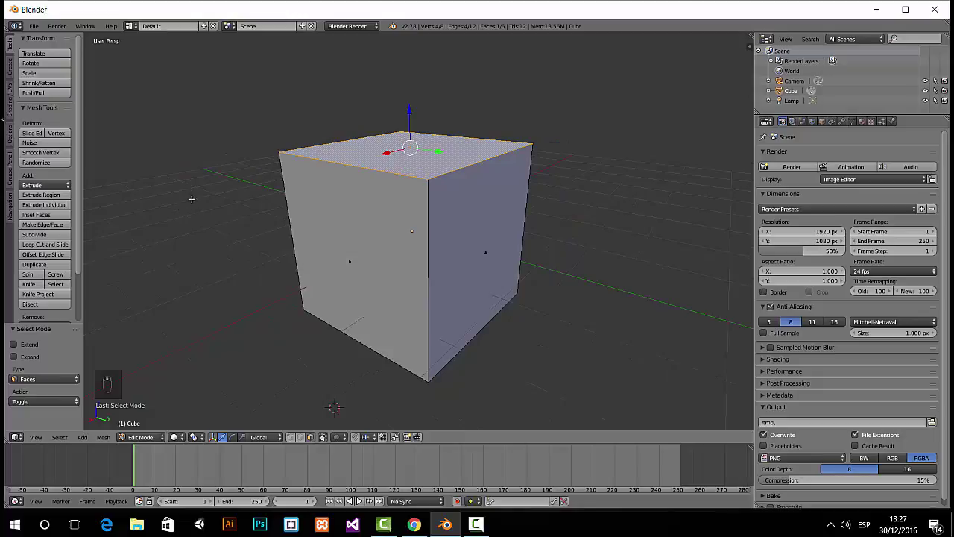
Return the cube to Object Mode and deselect it.
scroll(192, 199, up, 2)
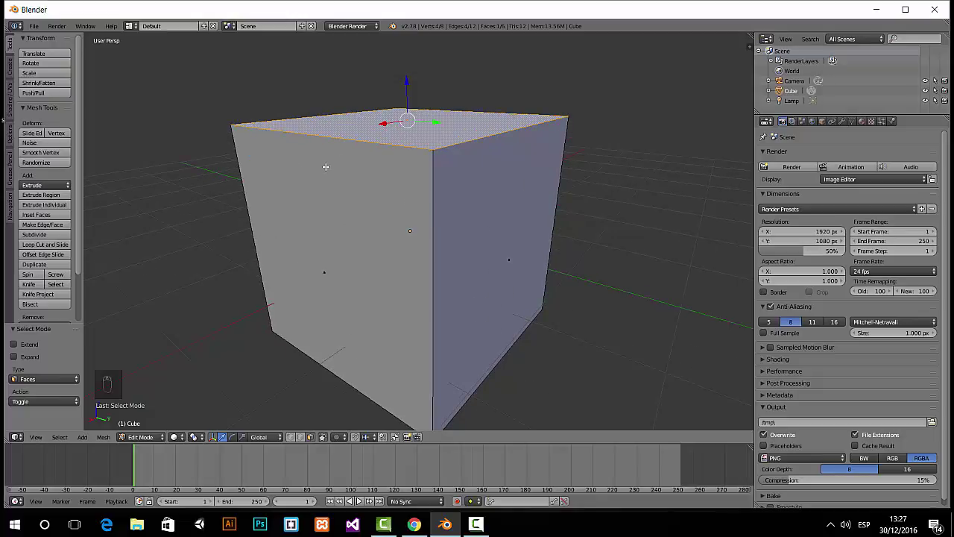
key(Tab)
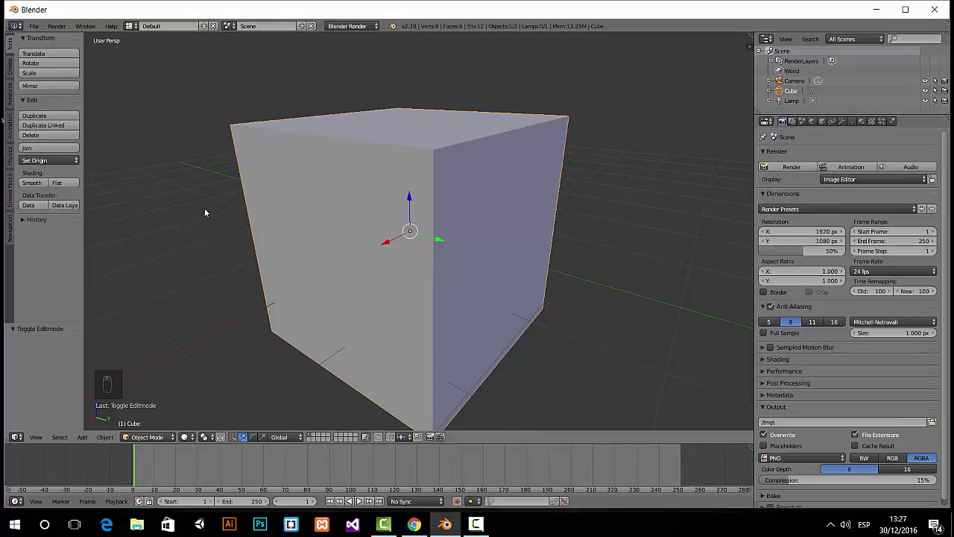
middle_drag(205, 213, 162, 214)
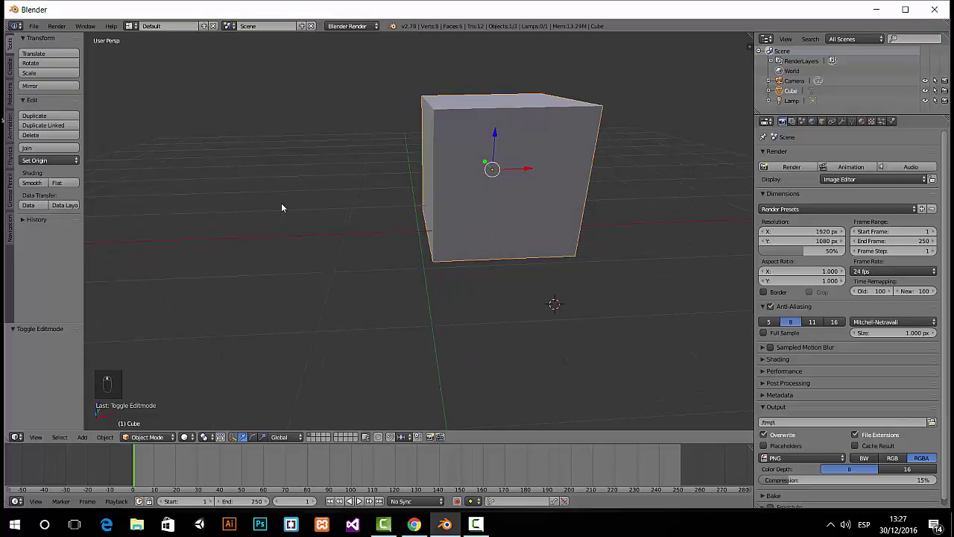
middle_drag(281, 208, 214, 218)
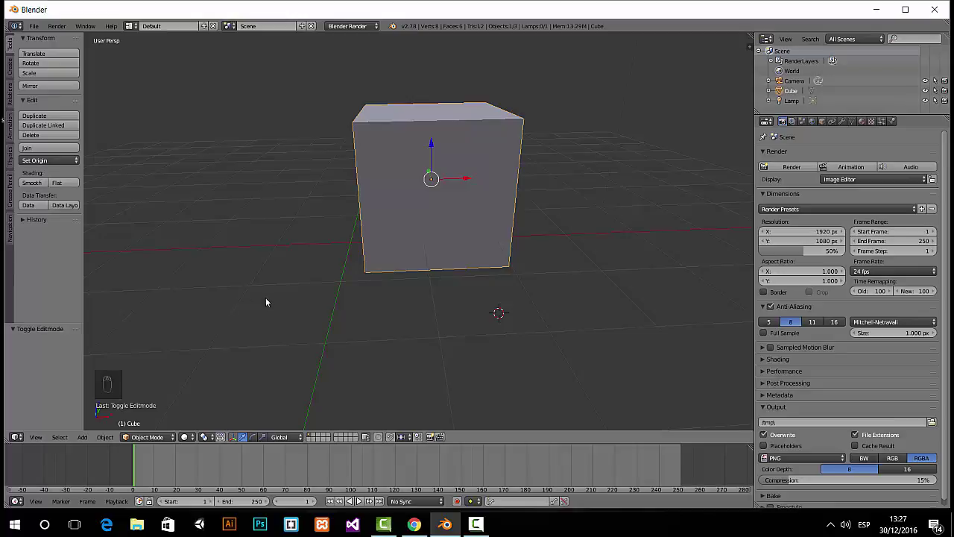
middle_drag(283, 290, 230, 324)
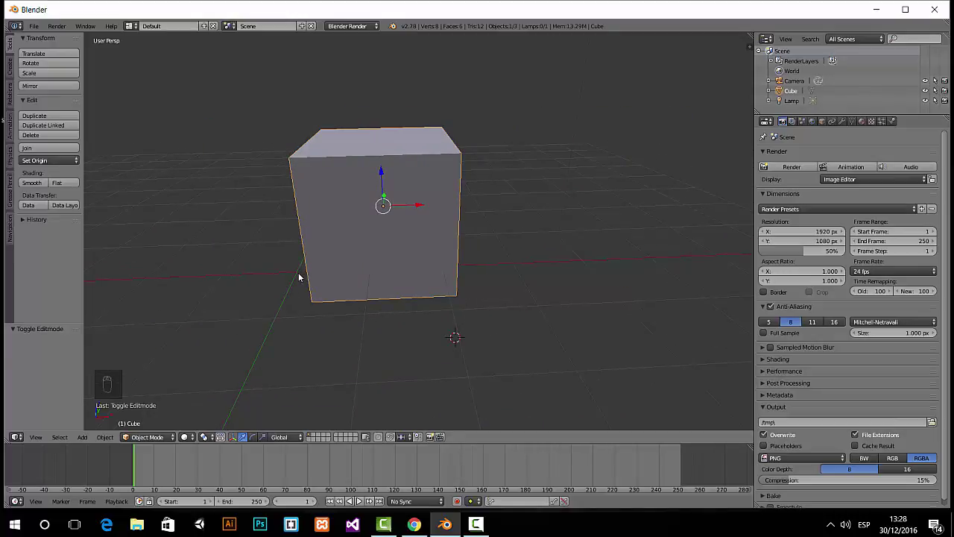
key(a)
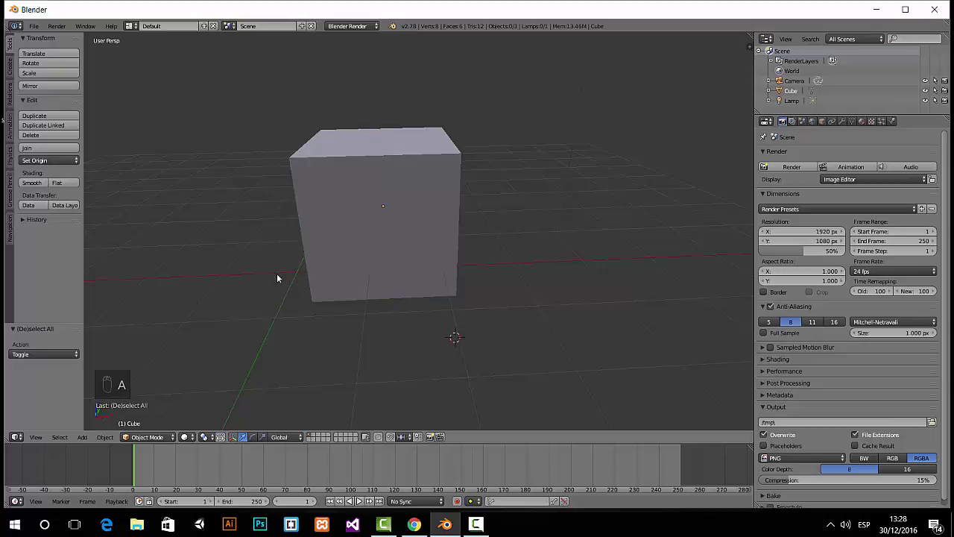
Select the whole cube again in Object Mode.
middle_drag(330, 267, 325, 271)
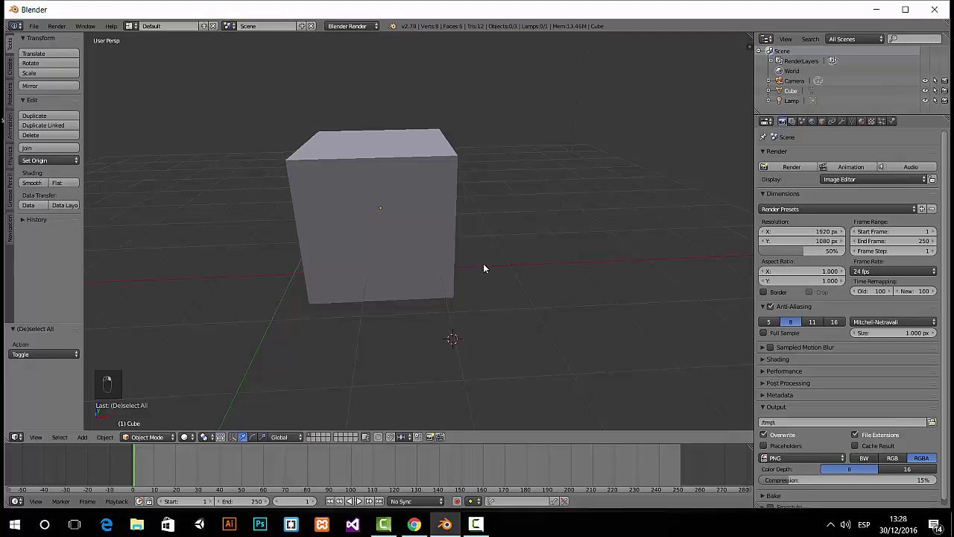
ctrl+middle_drag(502, 247, 380, 222)
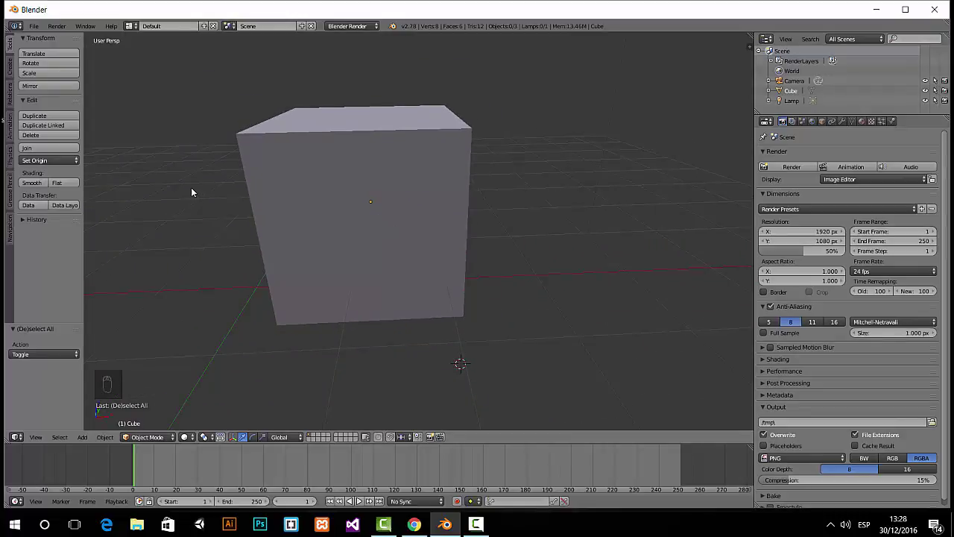
middle_drag(191, 192, 442, 200)
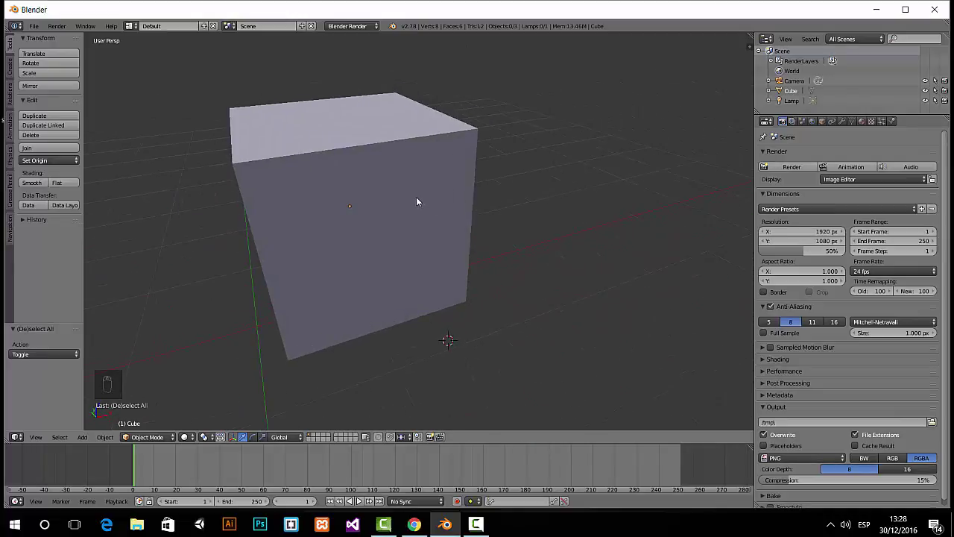
middle_drag(416, 201, 322, 224)
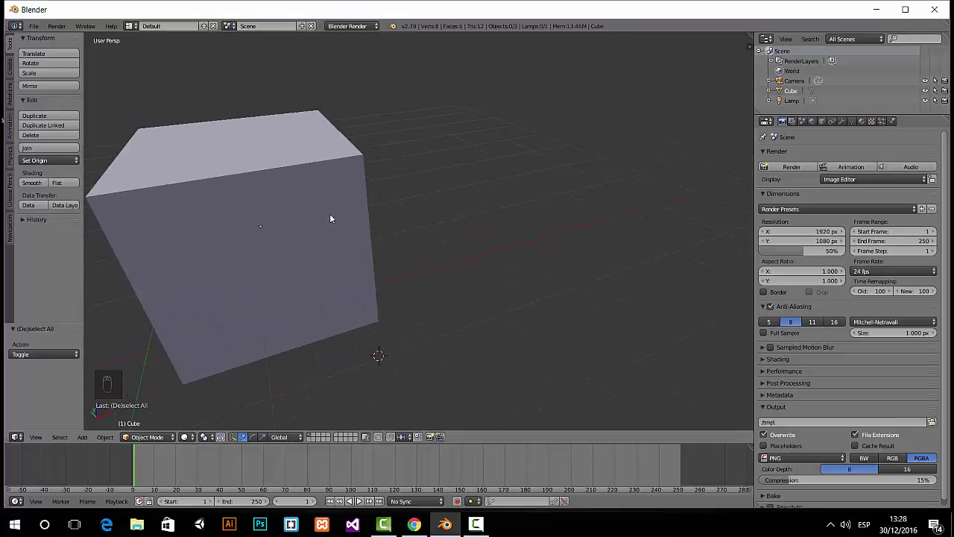
middle_drag(230, 205, 273, 244)
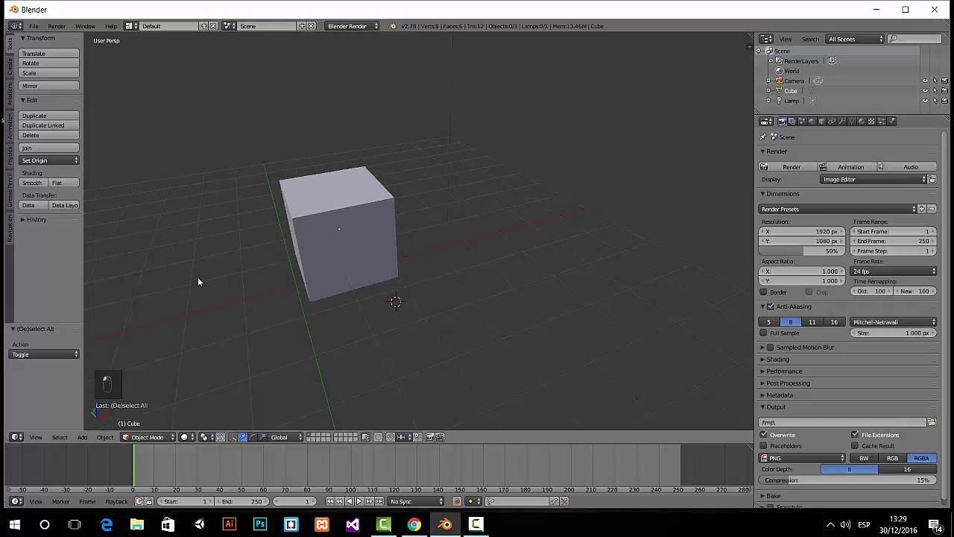
drag(197, 276, 228, 285)
right_click(345, 262)
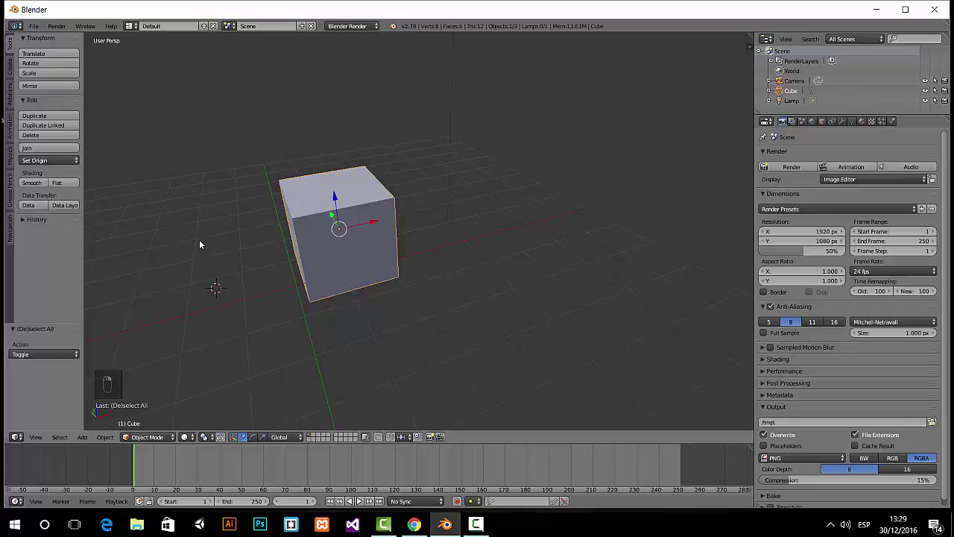
Place the 3D cursor at various points around the cube, ending in the empty space on its negative X side.
click(183, 287)
click(248, 368)
click(190, 315)
click(195, 262)
click(167, 236)
click(153, 286)
click(187, 348)
click(266, 371)
click(336, 364)
click(409, 362)
click(488, 305)
click(513, 259)
click(354, 353)
click(266, 362)
click(174, 293)
Add a UV Sphere mesh at the 3D cursor.
key(shift+a)
mouse_move(181, 248)
key(shift+a)
mouse_move(482, 250)
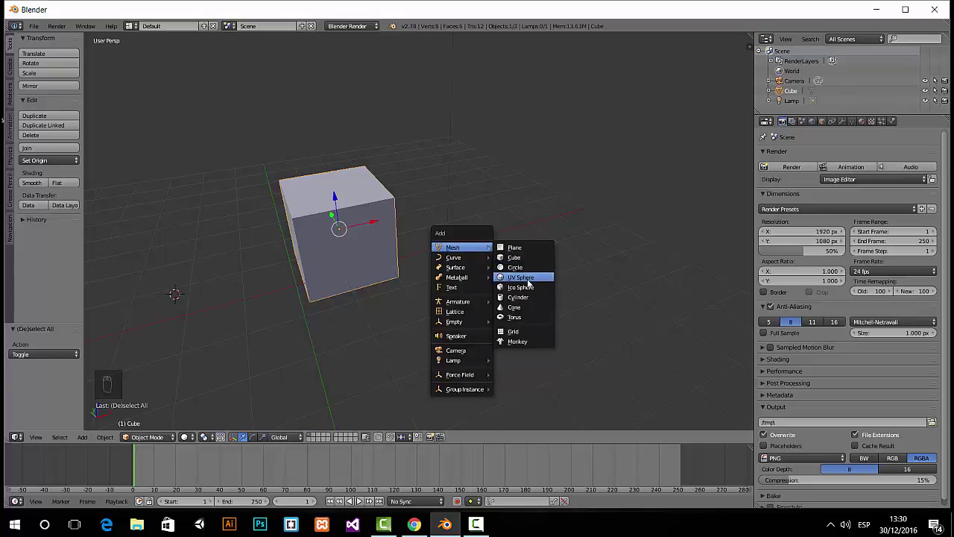
click(528, 283)
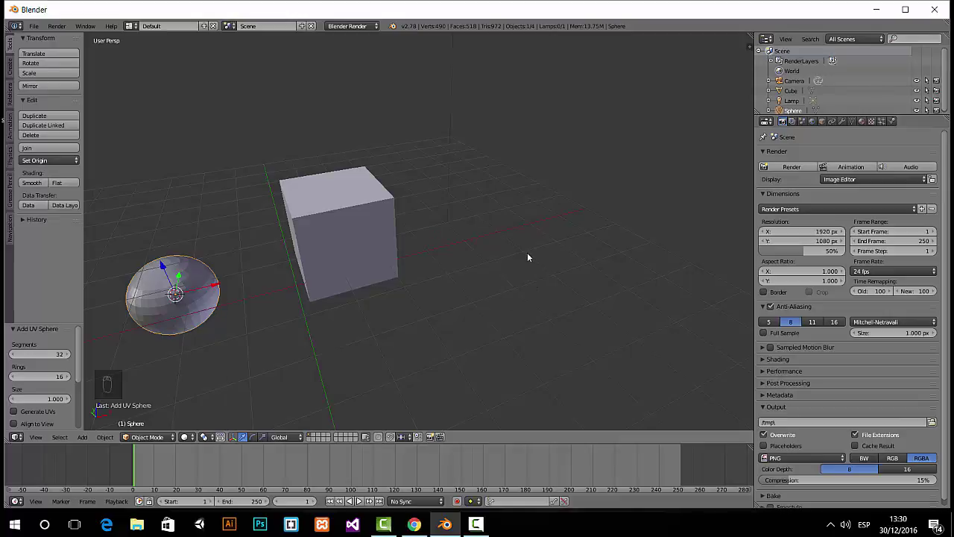
Place the 3D cursor in the empty space on the cube's positive X side and add a Cylinder mesh there.
click(559, 249)
key(shift+a)
mouse_move(561, 252)
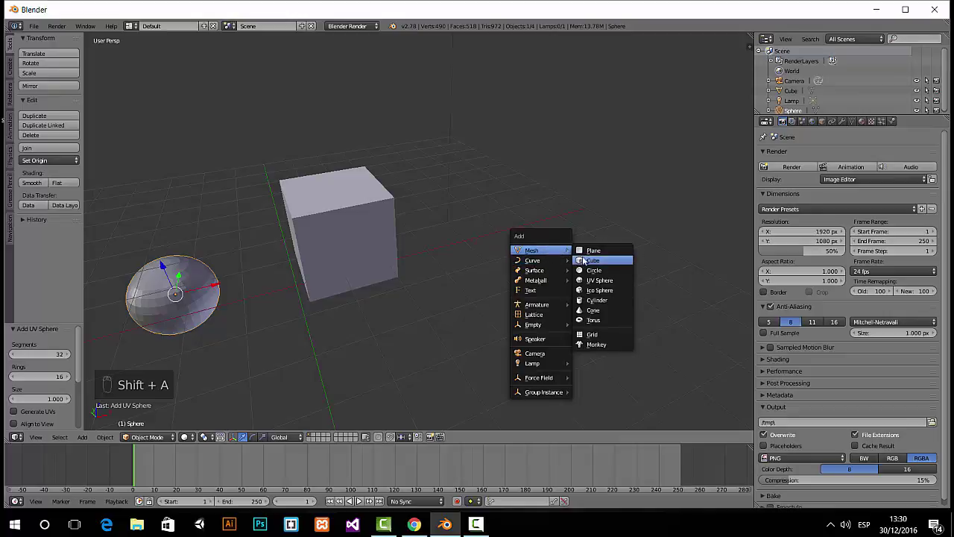
click(607, 300)
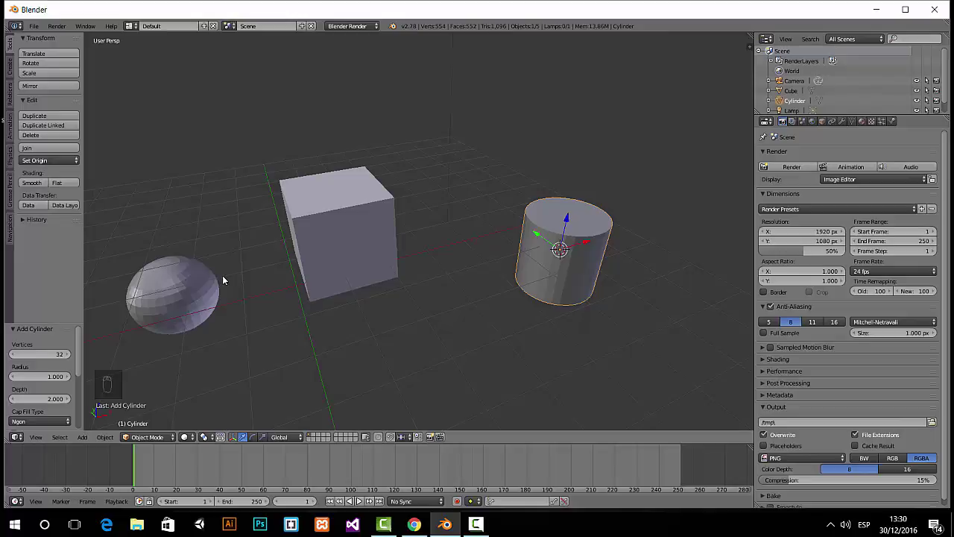
Switch the viewport to orthographic projection and view the three objects from the front, top, right, left and back.
key(KP_1)
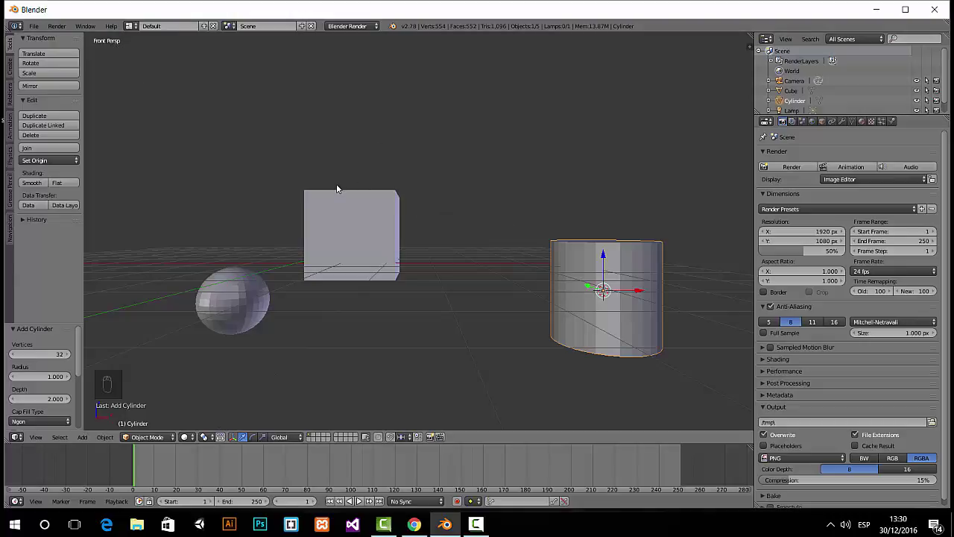
key(KP_5)
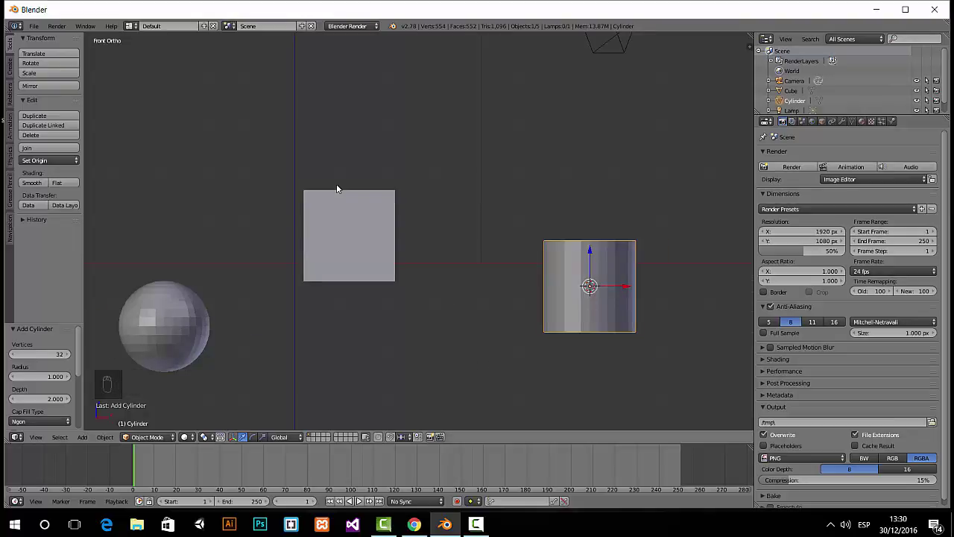
key(KP_7)
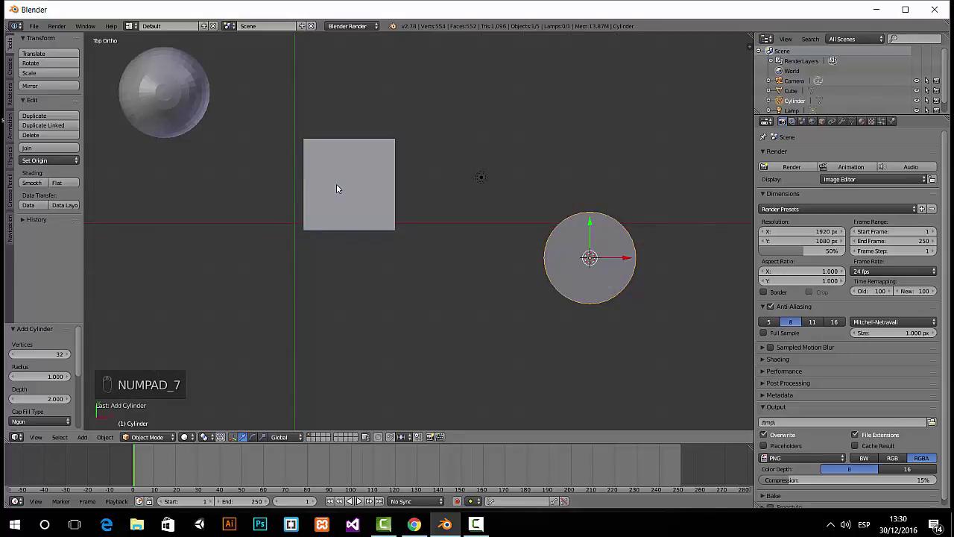
key(KP_3)
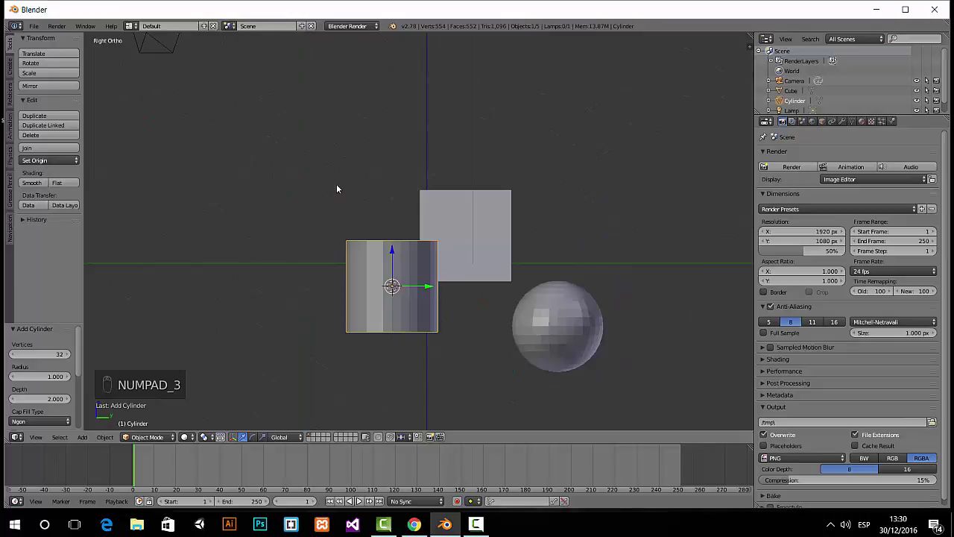
key(ctrl+KP_3)
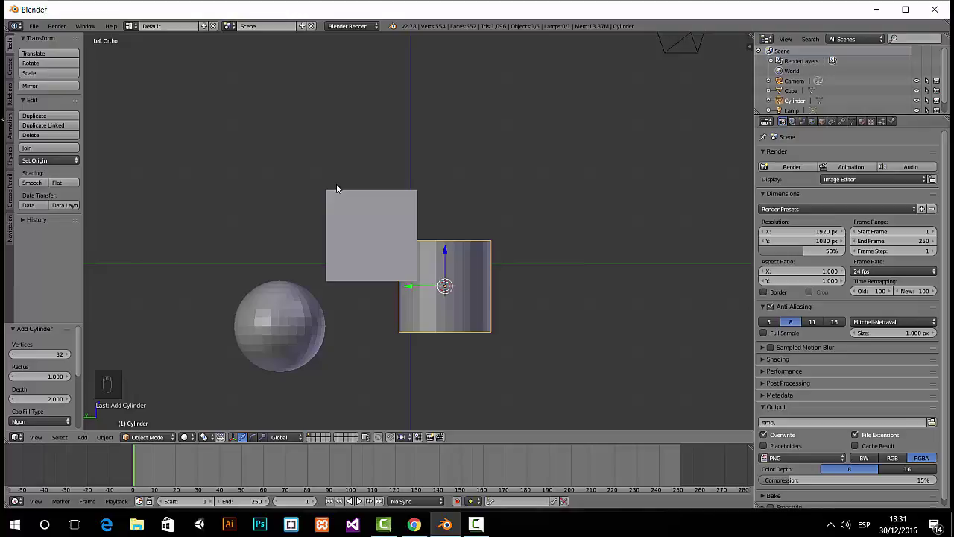
key(ctrl+KP_1)
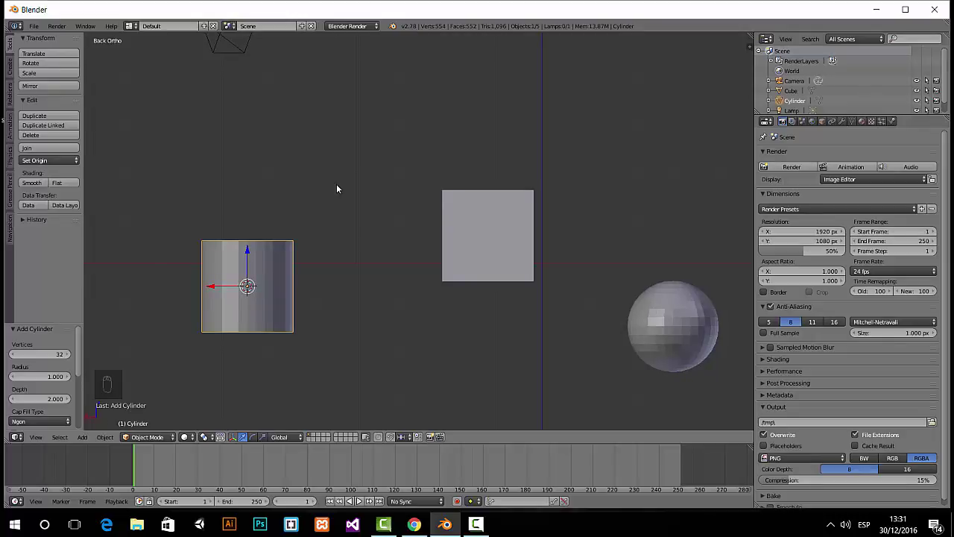
Compare the opposite orthographic views, front with back, right with left and top with bottom, finishing in the left view.
key(KP_1)
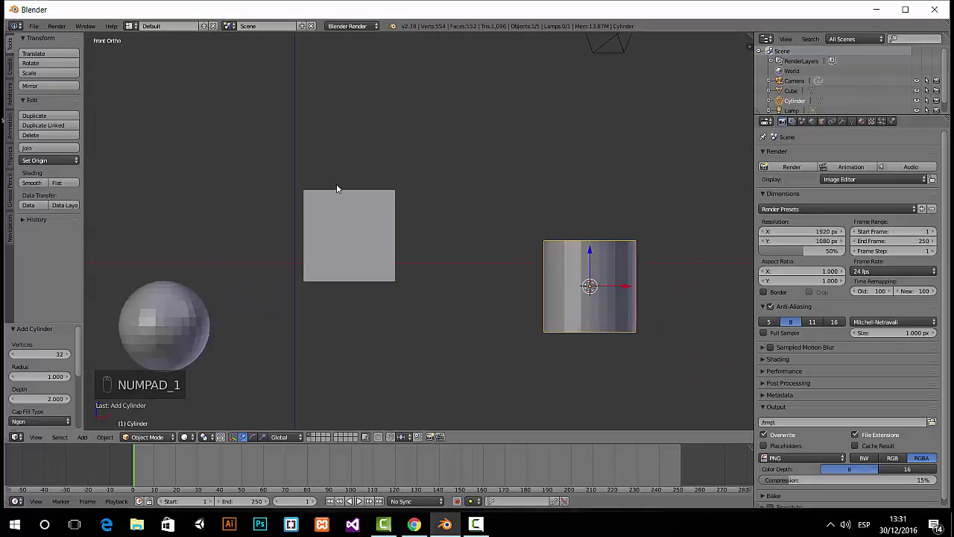
key(KP_3)
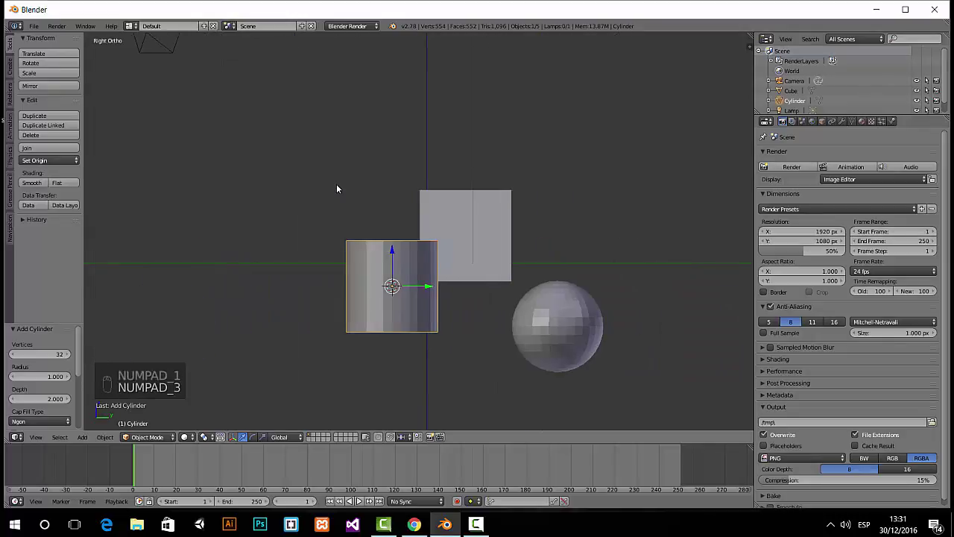
key(ctrl+KP_3)
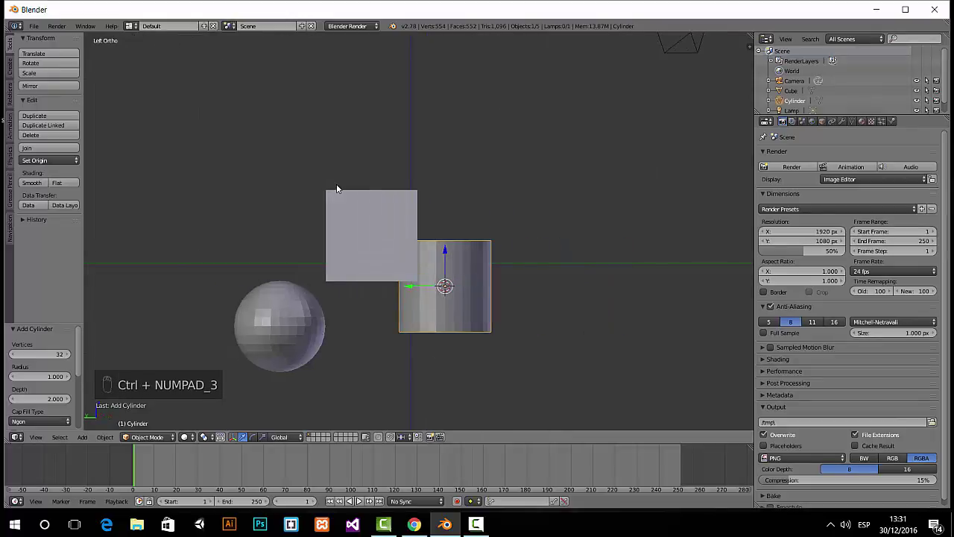
key(KP_1)
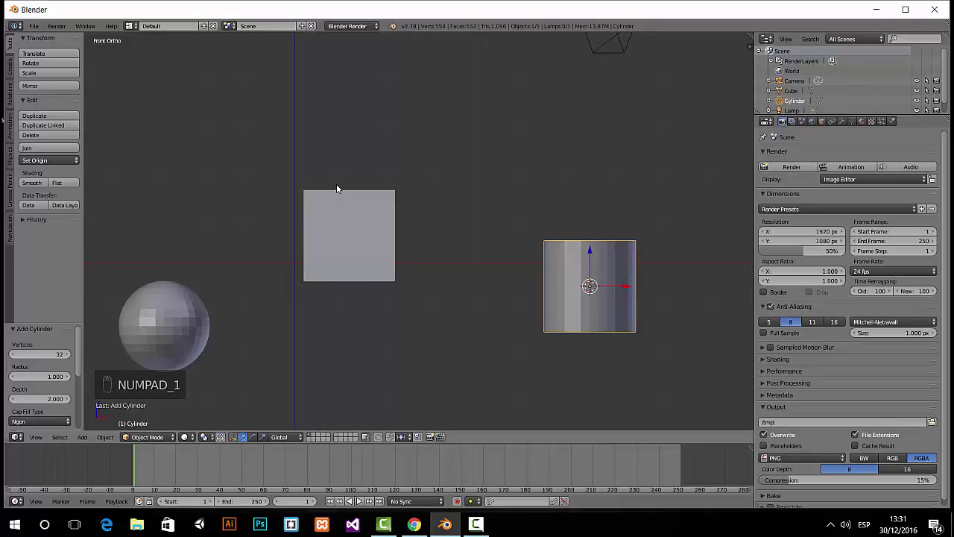
key(ctrl+KP_1)
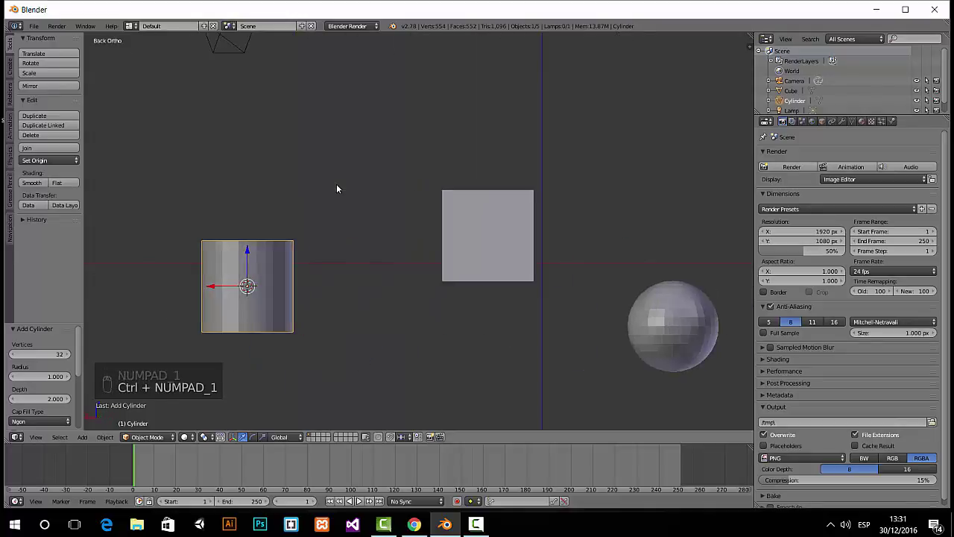
key(KP_7)
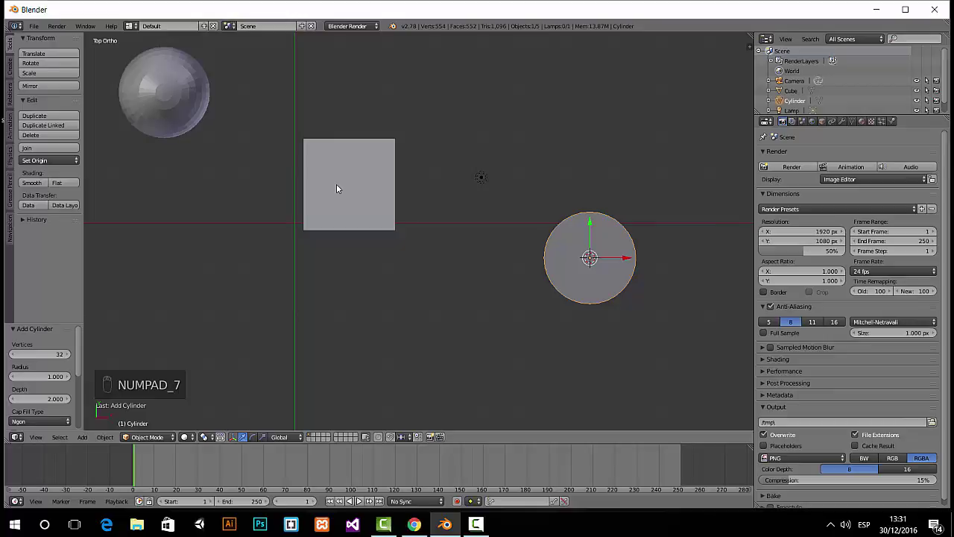
key(ctrl+KP_7)
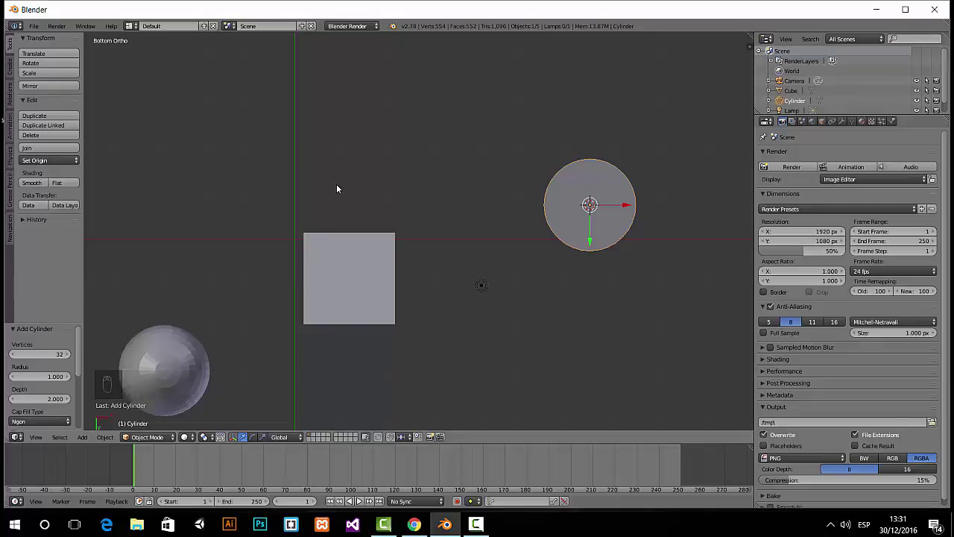
key(ctrl+KP_3)
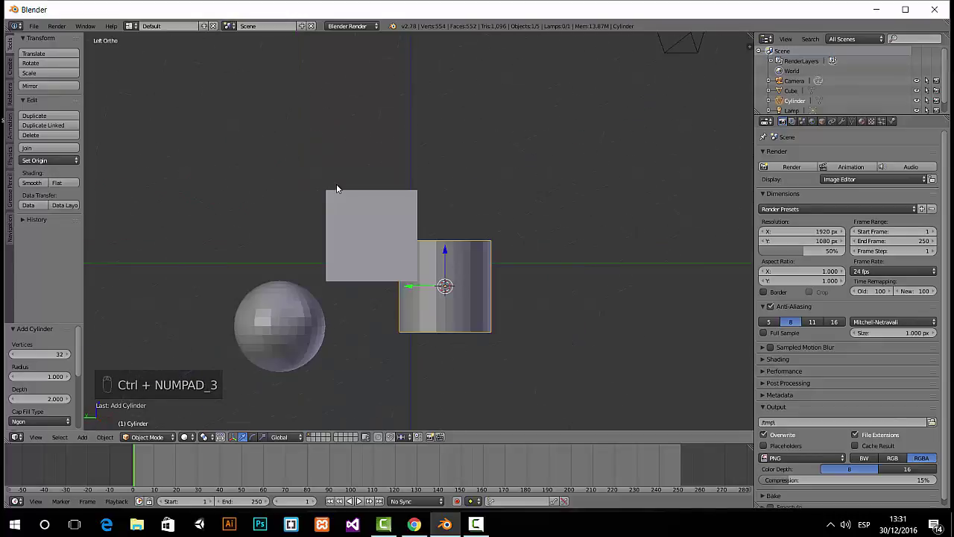
Rotate the orthographic view vertically in fixed increments through full turns to see the objects from above and below.
key(KP_2)
key(KP_2)
key(KP_2)
key(KP_2)
key(KP_2)
key(KP_2)
key(KP_2)
key(KP_2)
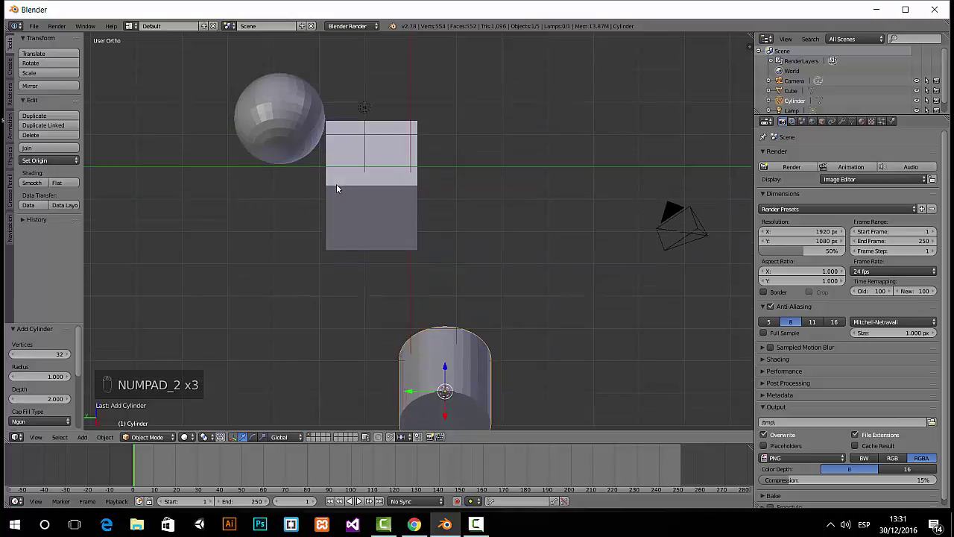
key(KP_2)
key(KP_2)
key(KP_2)
key(KP_2)
key(KP_2)
key(KP_2)
key(KP_2)
key(KP_2)
key(KP_2)
key(KP_2)
key(KP_2)
key(KP_2)
key(KP_2)
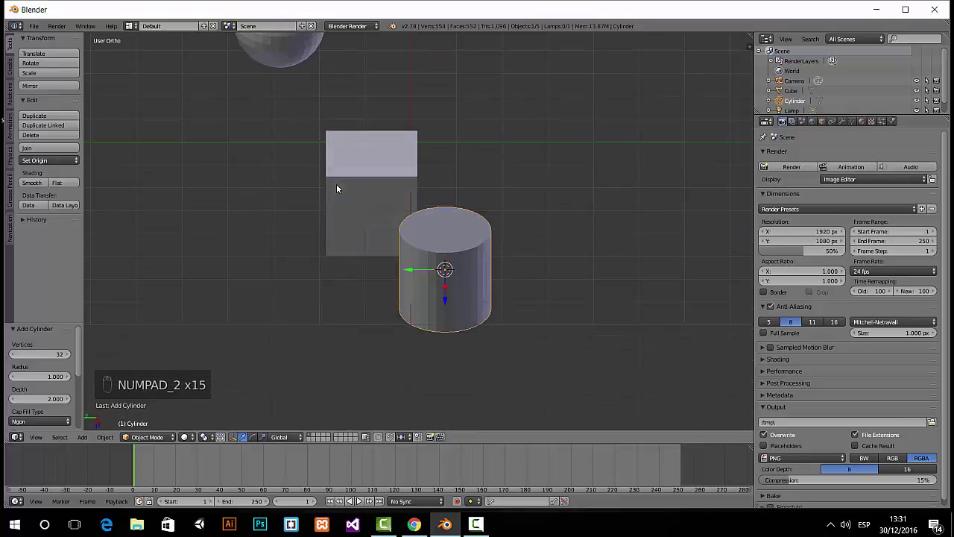
key(KP_2)
key(KP_2)
key(KP_2)
key(KP_2)
key(KP_2)
key(KP_2)
key(KP_2)
key(KP_2)
key(KP_2)
key(KP_2)
key(KP_2)
key(KP_2)
key(KP_2)
key(KP_2)
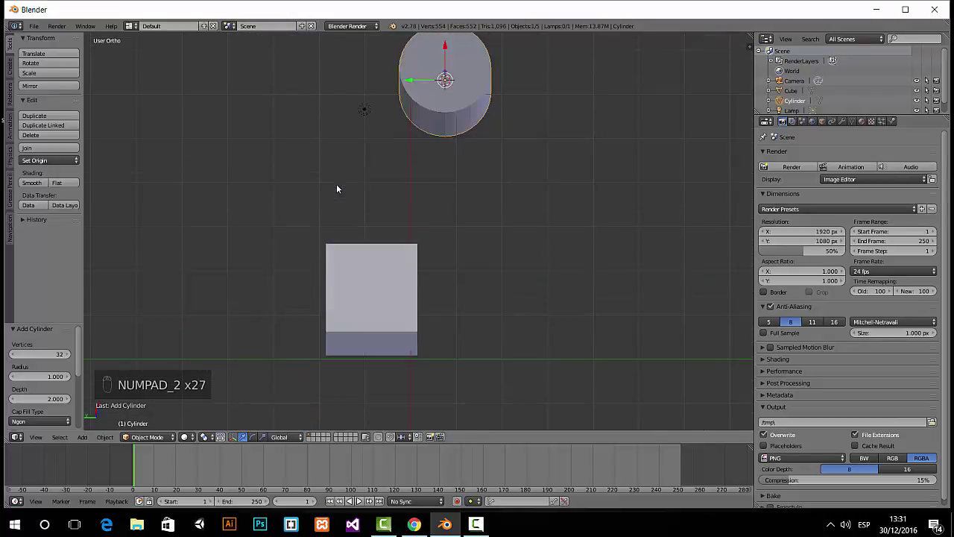
key(KP_2)
key(KP_2)
key(KP_2)
key(KP_2)
key(KP_2)
key(KP_2)
key(KP_2)
key(KP_2)
key(KP_2)
key(KP_2)
key(KP_2)
key(KP_2)
key(KP_2)
key(KP_2)
key(KP_2)
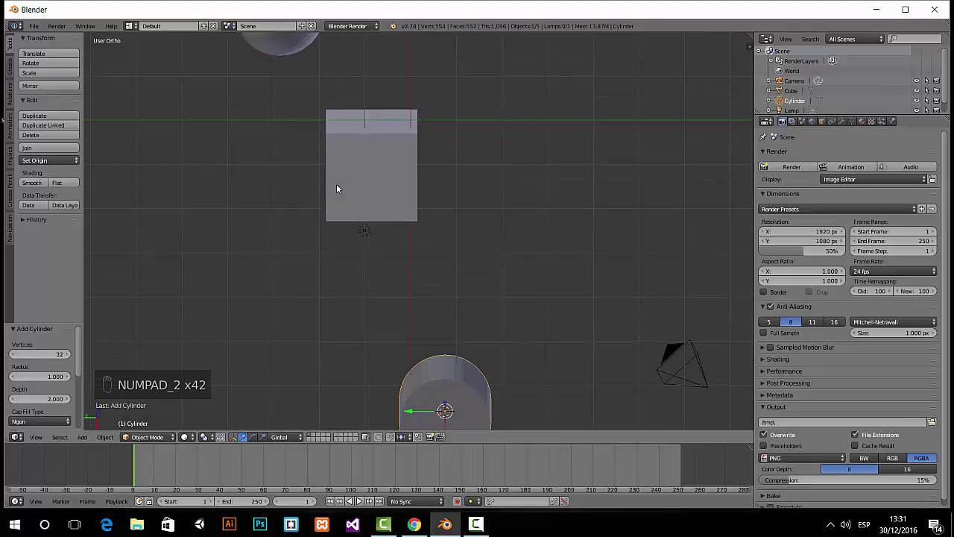
key(KP_2)
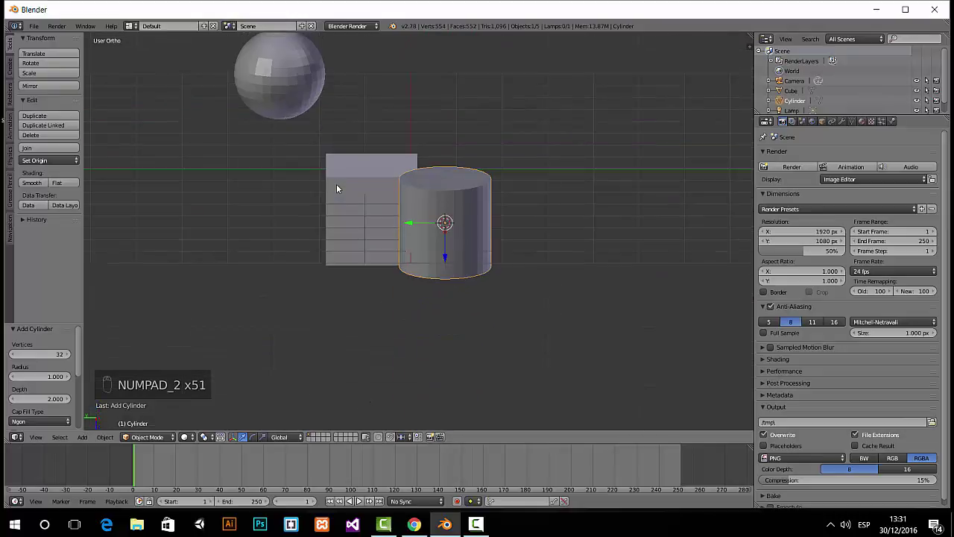
View the three objects from the back, right and left in orthographic projection, finishing in the front view.
key(ctrl+KP_1)
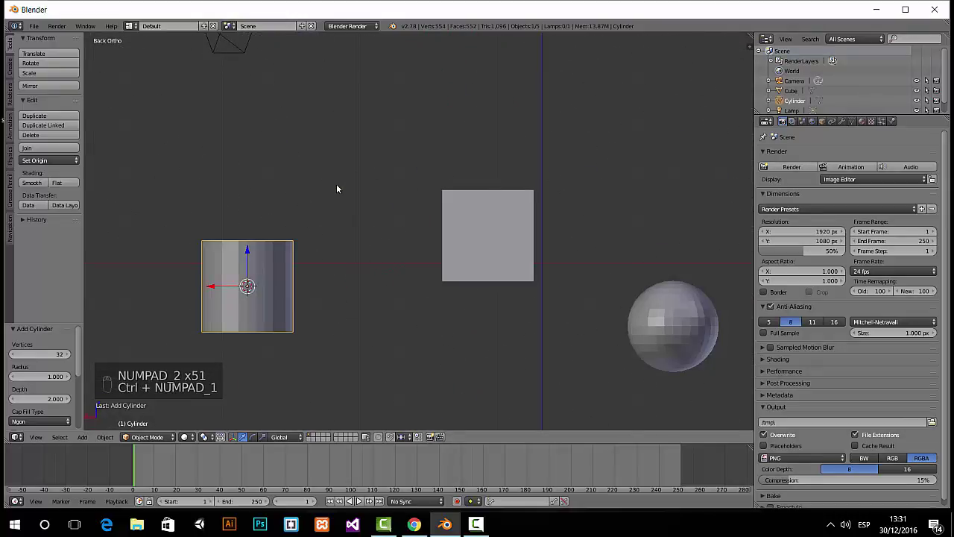
key(KP_3)
key(KP_3)
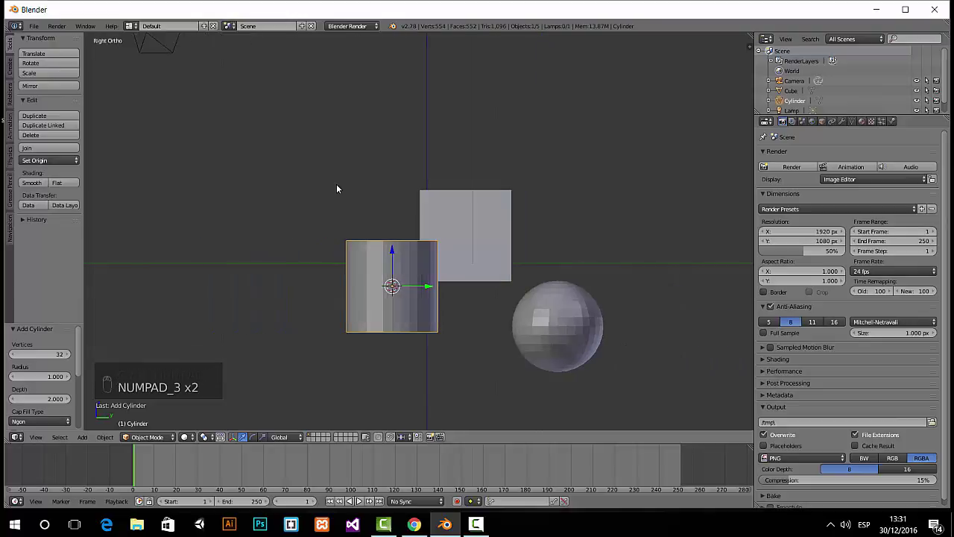
key(ctrl+KP_3)
key(KP_1)
key(KP_1)
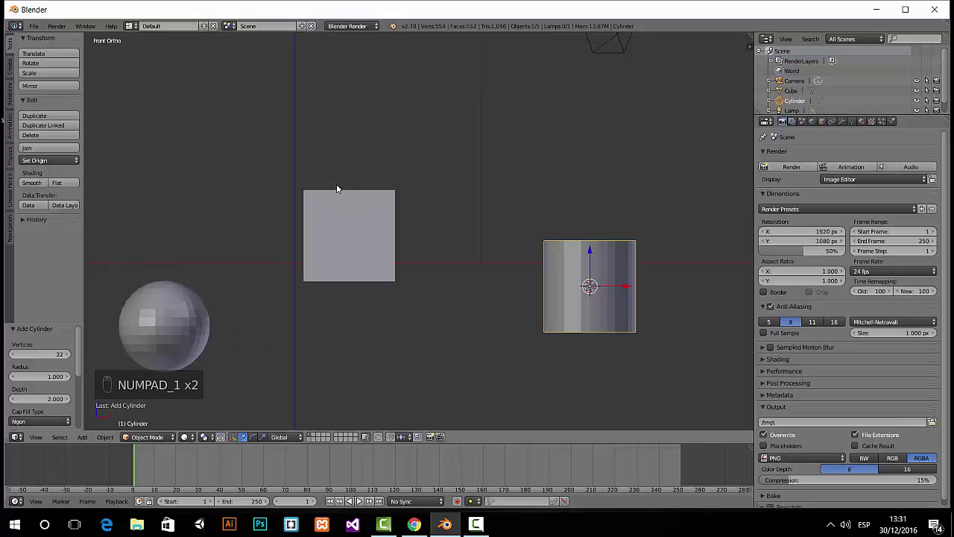
Pan the front orthographic view to the right in fixed increments until the cylinder reaches the viewport's left edge.
key(ctrl+KP_6)
key(ctrl+KP_6)
key(ctrl+KP_6)
key(ctrl+KP_6)
key(ctrl+KP_6)
key(ctrl+KP_6)
key(ctrl+KP_6)
key(ctrl+KP_6)
key(ctrl+KP_6)
key(ctrl+KP_6)
key(ctrl+KP_6)
key(ctrl+KP_6)
key(ctrl+KP_6)
key(ctrl+KP_6)
key(ctrl+KP_6)
key(ctrl+KP_6)
key(ctrl+KP_6)
key(ctrl+KP_6)
key(ctrl+KP_6)
key(ctrl+KP_6)
key(ctrl+KP_6)
key(ctrl+KP_6)
key(ctrl+KP_6)
key(ctrl+KP_6)
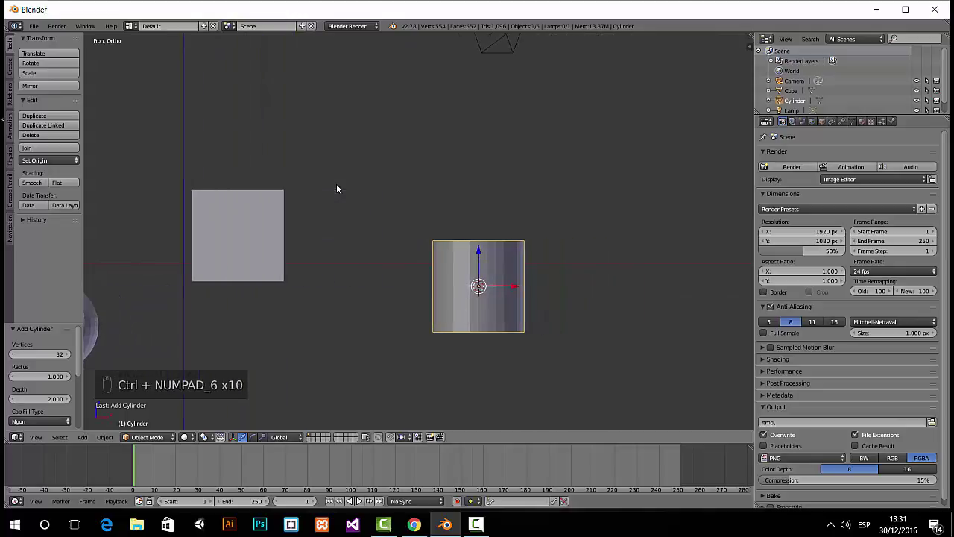
key(ctrl+KP_6)
key(ctrl+KP_6)
key(ctrl+KP_6)
key(ctrl+KP_6)
key(ctrl+KP_6)
key(ctrl+KP_6)
key(ctrl+KP_6)
key(ctrl+KP_6)
key(ctrl+KP_6)
key(ctrl+KP_6)
key(ctrl+KP_6)
key(ctrl+KP_6)
key(ctrl+KP_6)
key(ctrl+KP_6)
key(ctrl+KP_6)
key(ctrl+KP_6)
key(ctrl+KP_6)
key(ctrl+KP_6)
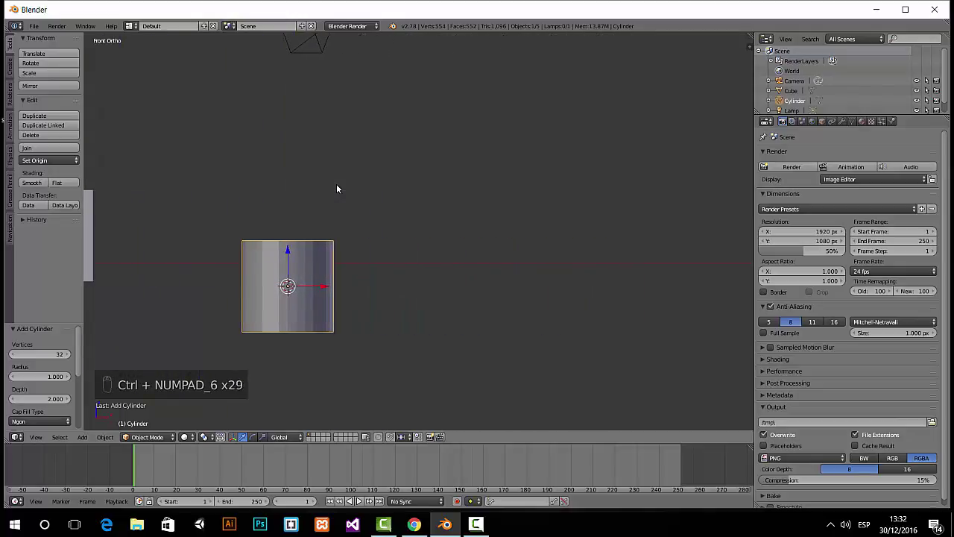
key(ctrl+KP_6)
key(ctrl+KP_6)
key(ctrl+KP_6)
key(ctrl+KP_6)
key(ctrl+KP_6)
key(ctrl+KP_6)
key(ctrl+KP_6)
key(ctrl+KP_6)
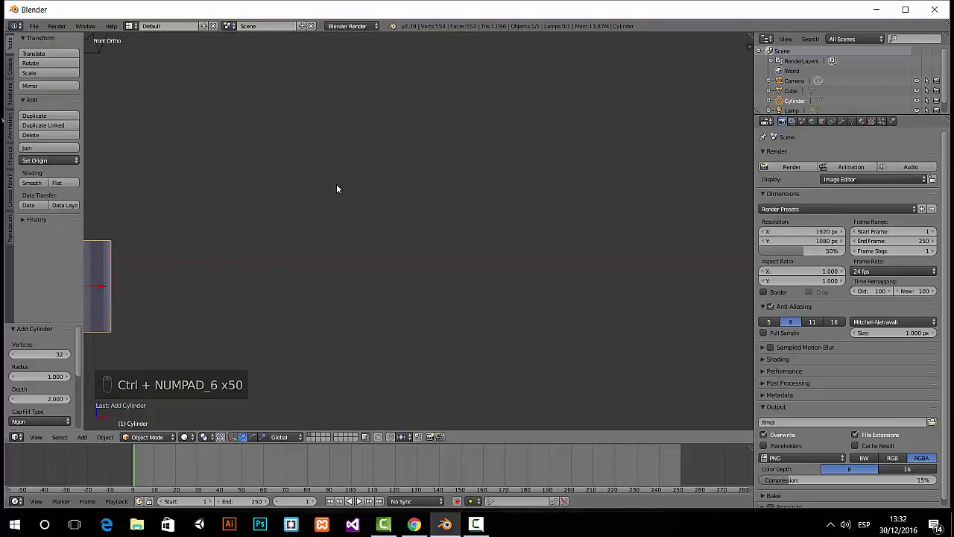
Pan the front view back to the left in fixed increments until the cylinder, cube and sphere are all in view.
key(ctrl+KP_4)
key(ctrl+KP_4)
key(ctrl+KP_4)
key(ctrl+KP_4)
key(ctrl+KP_4)
key(ctrl+KP_4)
key(ctrl+KP_4)
key(ctrl+KP_4)
key(ctrl+KP_4)
key(ctrl+KP_4)
key(ctrl+KP_4)
key(ctrl+KP_4)
key(ctrl+KP_4)
key(ctrl+KP_4)
key(ctrl+KP_4)
key(ctrl+KP_4)
key(ctrl+KP_4)
key(ctrl+KP_4)
key(ctrl+KP_4)
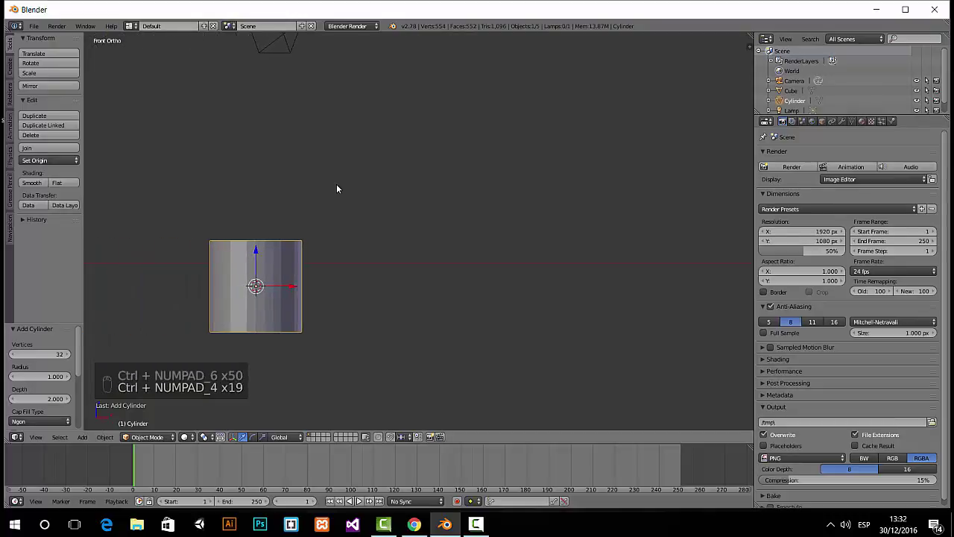
key(ctrl+KP_4)
key(ctrl+KP_4)
key(ctrl+KP_4)
key(ctrl+KP_4)
key(ctrl+KP_4)
key(ctrl+KP_4)
key(ctrl+KP_4)
key(ctrl+KP_4)
key(ctrl+KP_4)
key(ctrl+KP_4)
key(ctrl+KP_4)
key(ctrl+KP_4)
key(ctrl+KP_4)
key(ctrl+KP_4)
key(ctrl+KP_4)
key(ctrl+KP_4)
key(ctrl+KP_4)
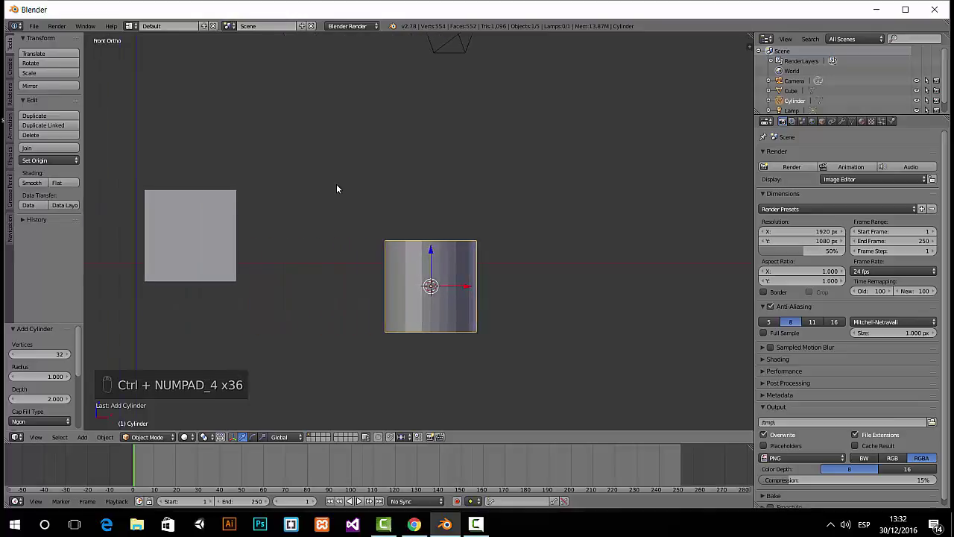
key(ctrl+KP_4)
key(ctrl+KP_4)
key(ctrl+KP_4)
key(ctrl+KP_4)
key(ctrl+KP_4)
key(ctrl+KP_4)
key(ctrl+KP_4)
key(ctrl+KP_4)
key(ctrl+KP_4)
key(ctrl+KP_4)
key(ctrl+KP_4)
key(ctrl+KP_4)
key(ctrl+KP_4)
key(ctrl+KP_4)
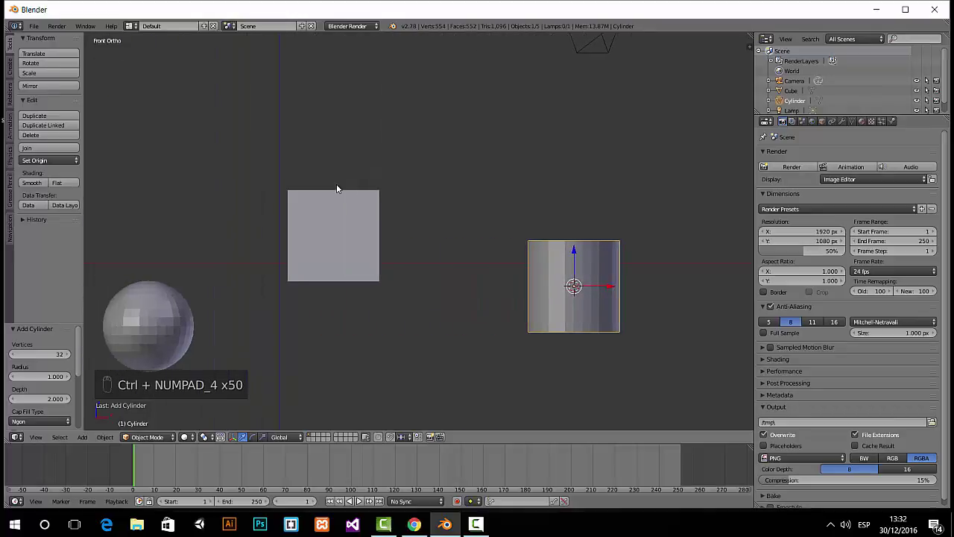
key(ctrl+KP_4)
key(ctrl+KP_4)
key(ctrl+KP_4)
key(ctrl+KP_4)
key(ctrl+KP_4)
key(ctrl+KP_4)
key(ctrl+KP_4)
Repeat the stepped horizontal panning of the front view, first right past the cube, and partway back left.
key(ctrl+KP_6)
key(ctrl+KP_6)
key(ctrl+KP_6)
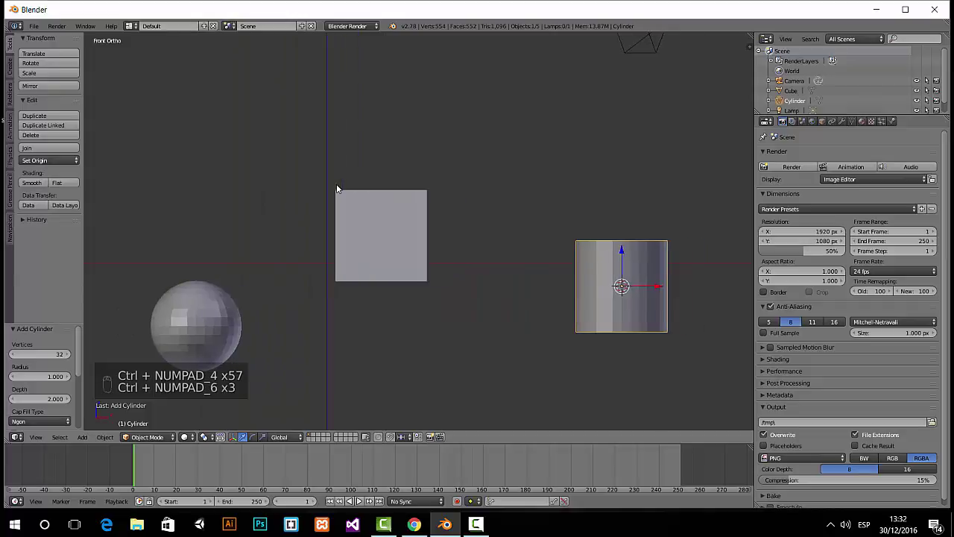
key(ctrl+KP_6)
key(ctrl+KP_6)
key(ctrl+KP_6)
key(ctrl+KP_6)
key(ctrl+KP_6)
key(ctrl+KP_6)
key(ctrl+KP_6)
key(ctrl+KP_6)
key(ctrl+KP_6)
key(ctrl+KP_6)
key(ctrl+KP_6)
key(ctrl+KP_6)
key(ctrl+KP_6)
key(ctrl+KP_6)
key(ctrl+KP_6)
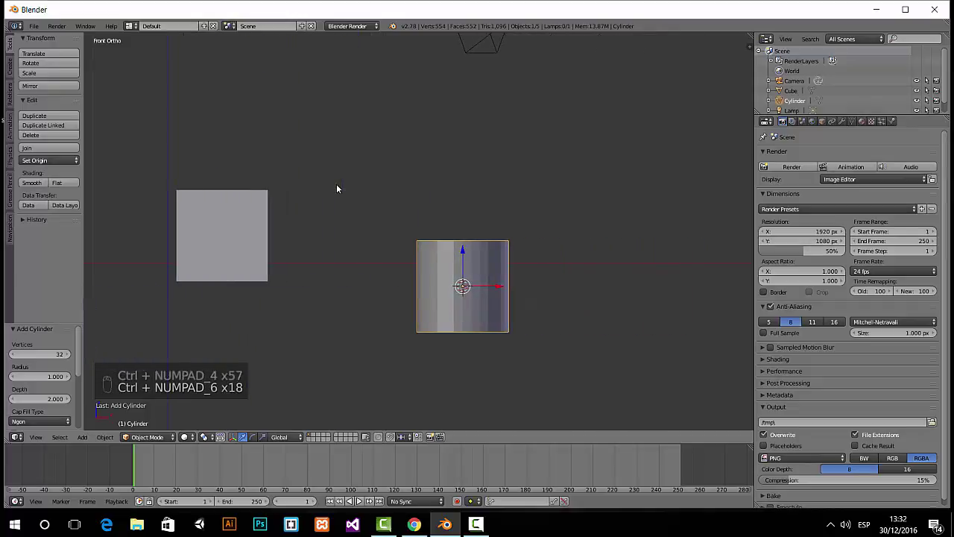
key(ctrl+KP_6)
key(ctrl+KP_6)
key(ctrl+KP_6)
key(ctrl+KP_6)
key(ctrl+KP_6)
key(ctrl+KP_6)
key(ctrl+KP_6)
key(ctrl+KP_6)
key(ctrl+KP_6)
key(ctrl+KP_6)
key(ctrl+KP_6)
key(ctrl+KP_6)
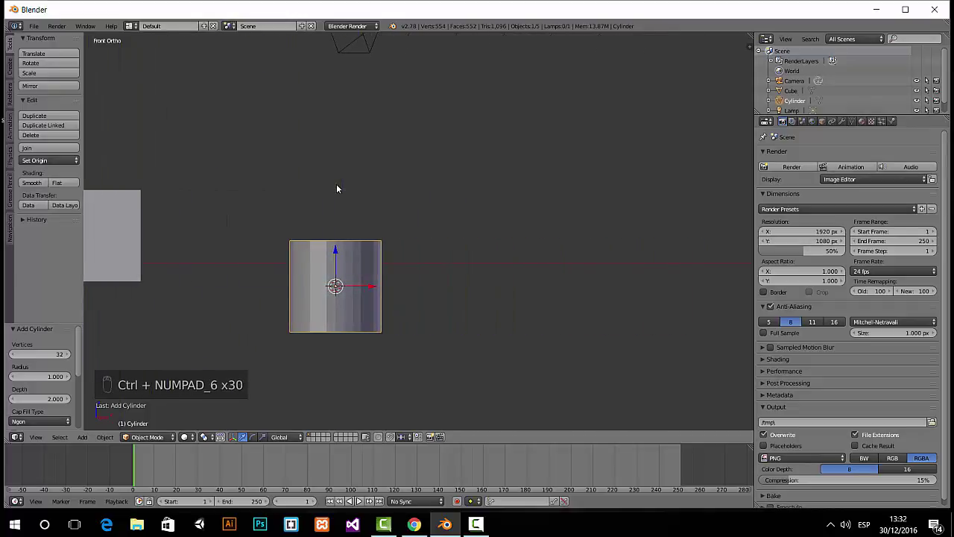
key(ctrl+KP_4)
key(ctrl+KP_4)
key(ctrl+KP_4)
key(ctrl+KP_4)
key(ctrl+KP_4)
key(ctrl+KP_4)
key(ctrl+KP_4)
key(ctrl+KP_4)
key(ctrl+KP_4)
key(ctrl+KP_4)
key(ctrl+KP_4)
key(ctrl+KP_4)
key(ctrl+KP_4)
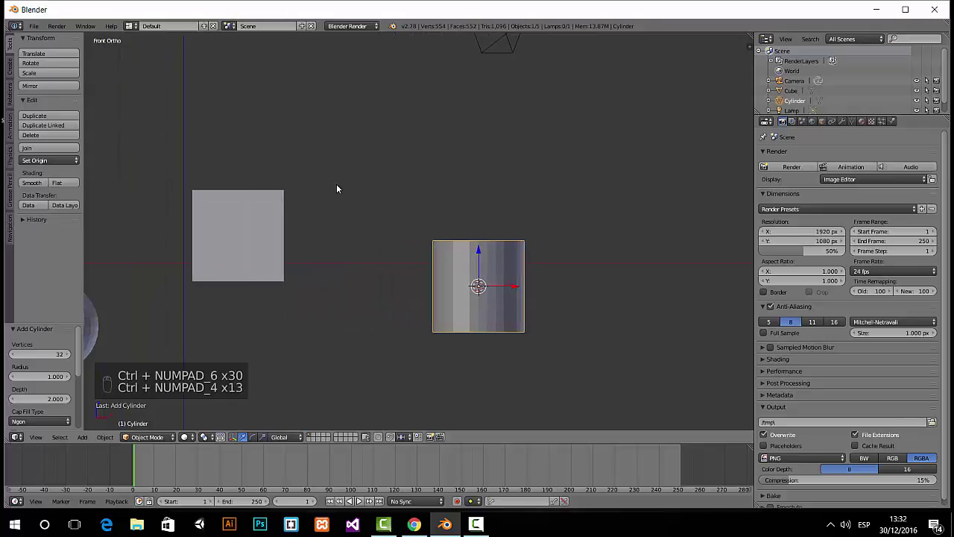
Pan the front view back to the left in fixed increments until the sphere is fully in view beside the cube and cylinder.
key(ctrl+KP_4)
key(ctrl+KP_4)
key(ctrl+KP_4)
key(ctrl+KP_4)
key(ctrl+KP_4)
key(ctrl+KP_4)
key(ctrl+KP_4)
key(ctrl+KP_4)
key(ctrl+KP_4)
key(ctrl+KP_4)
key(ctrl+KP_4)
key(ctrl+KP_4)
key(ctrl+KP_4)
key(ctrl+KP_4)
key(ctrl+KP_4)
key(ctrl+KP_4)
key(ctrl+KP_4)
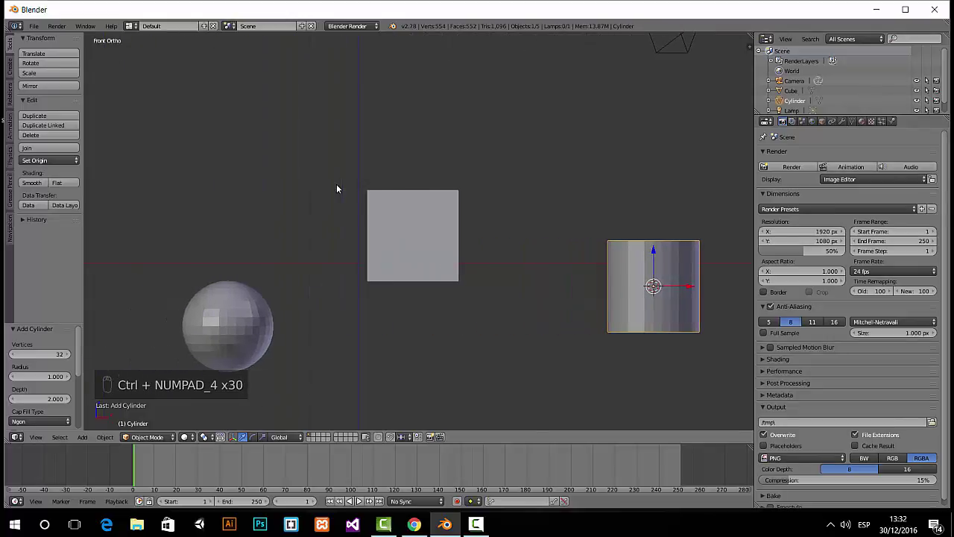
key(ctrl+KP_4)
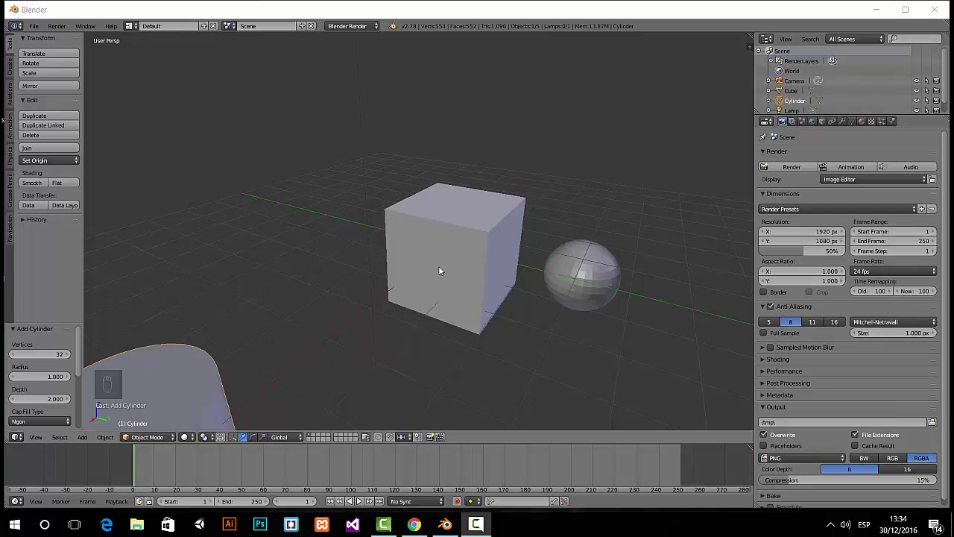
Select the cube and switch it between Object Mode and Edit Mode, finishing in Edit Mode.
scroll(336, 292, down, 3)
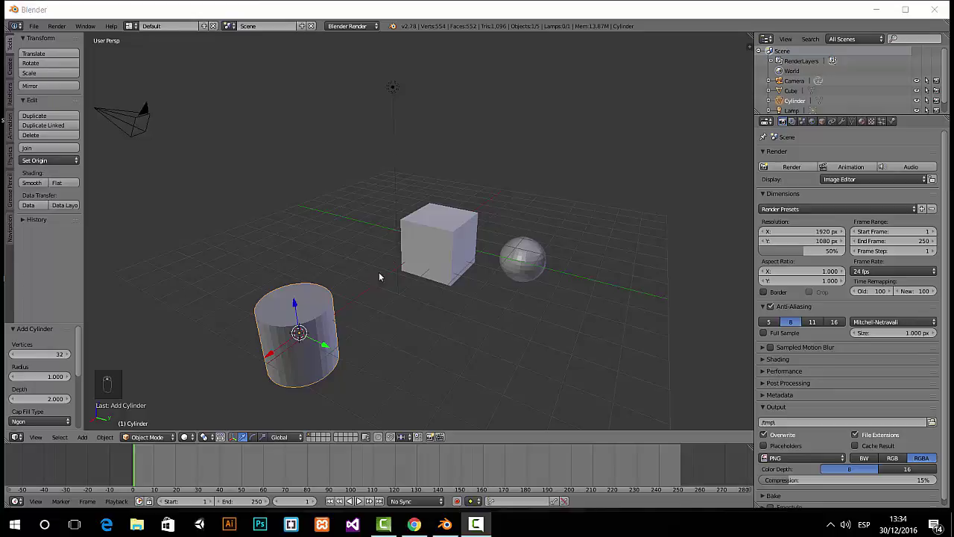
right_click(421, 236)
key(Tab)
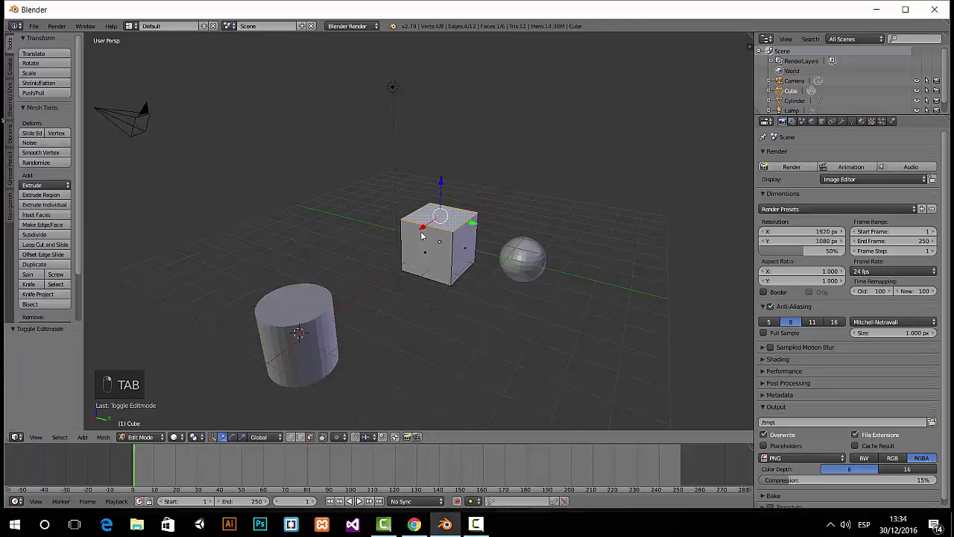
scroll(458, 216, up, 4)
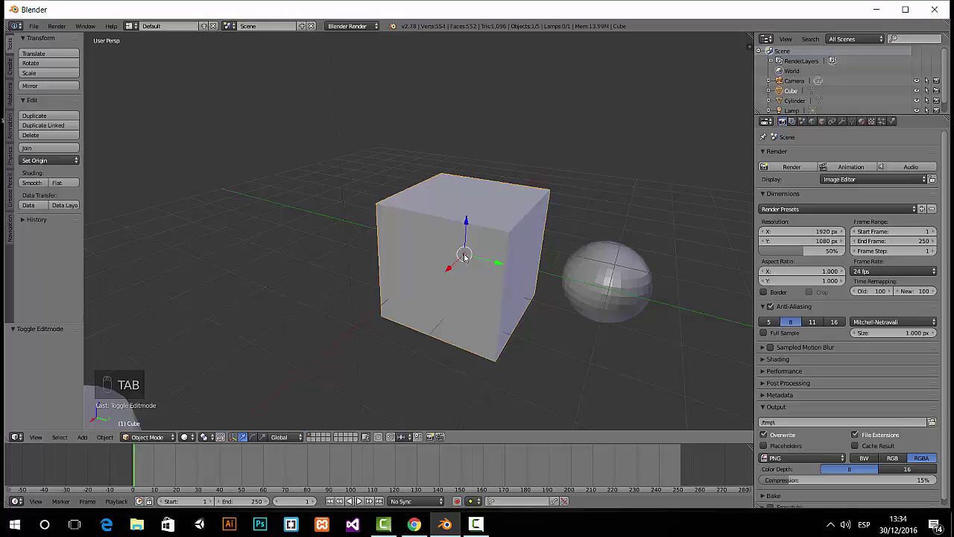
scroll(506, 164, up, 3)
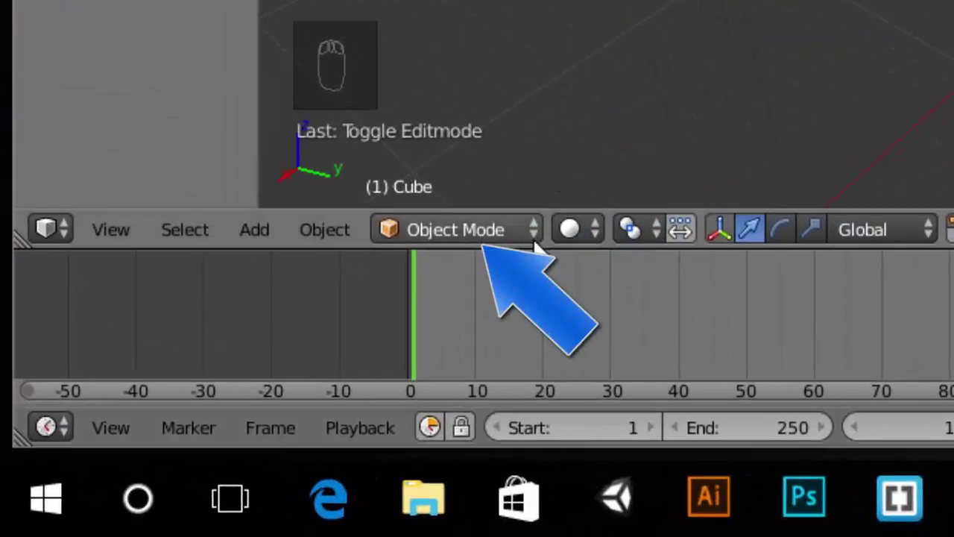
click(534, 231)
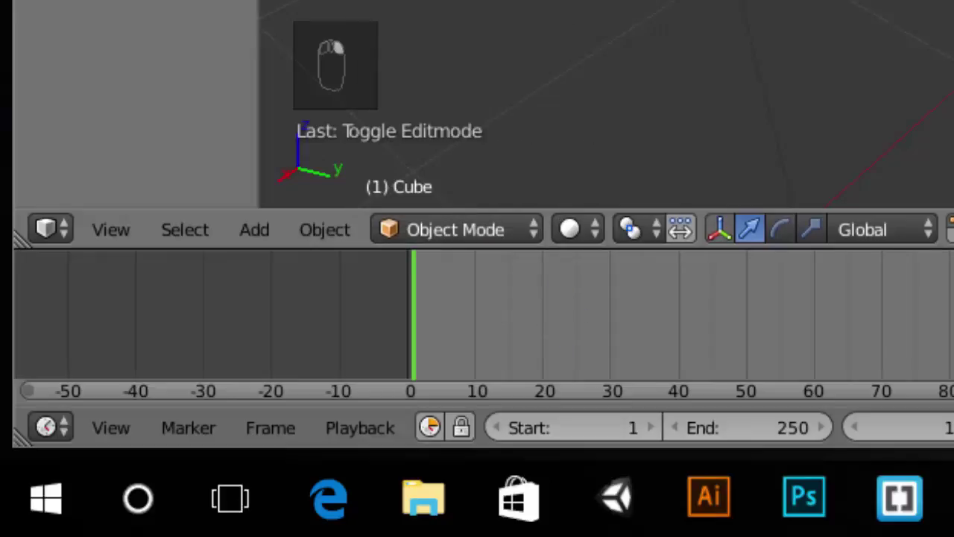
key(Tab)
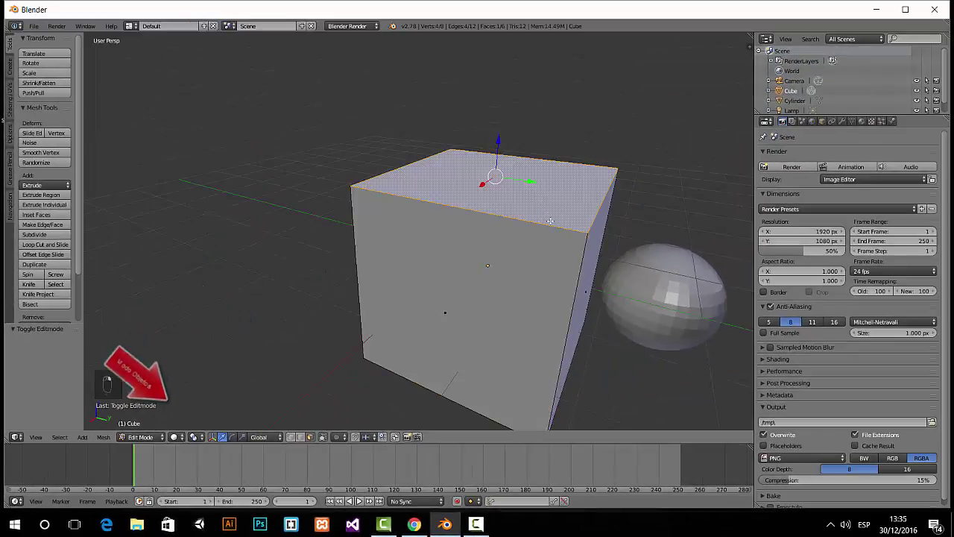
Select the cube's side, front and top faces one after another.
right_click(585, 260)
right_click(501, 265)
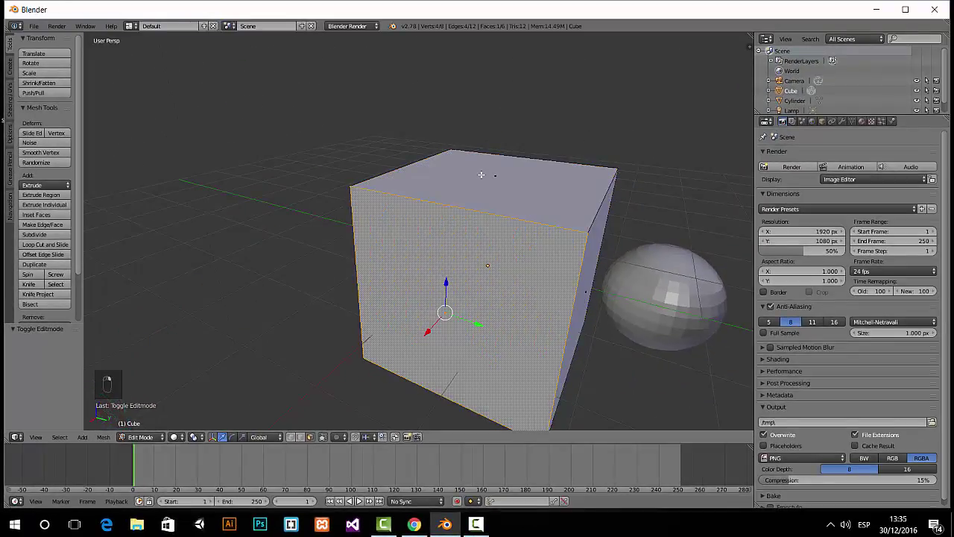
right_click(510, 208)
Toggle the cube repeatedly between Object Mode and Edit Mode, ending back in Edit Mode.
key(Tab)
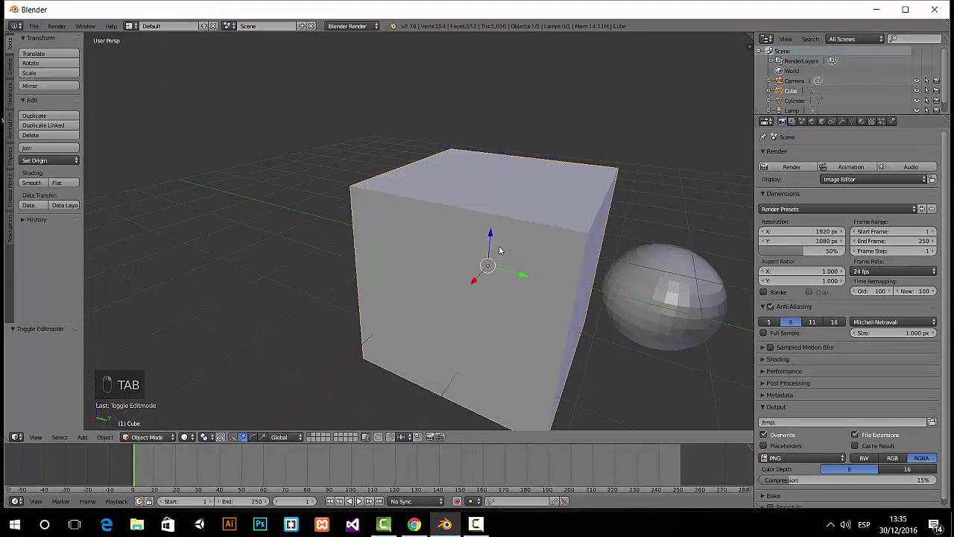
key(Tab)
key(Tab)
key(Tab)
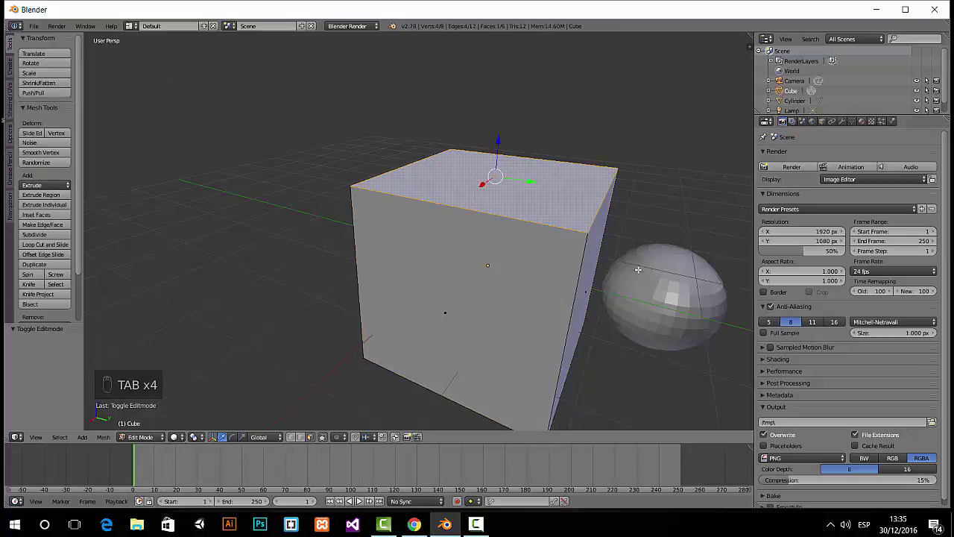
Inspect the cube from several angles and select its large vertical face facing the viewer.
middle_drag(640, 315, 591, 309)
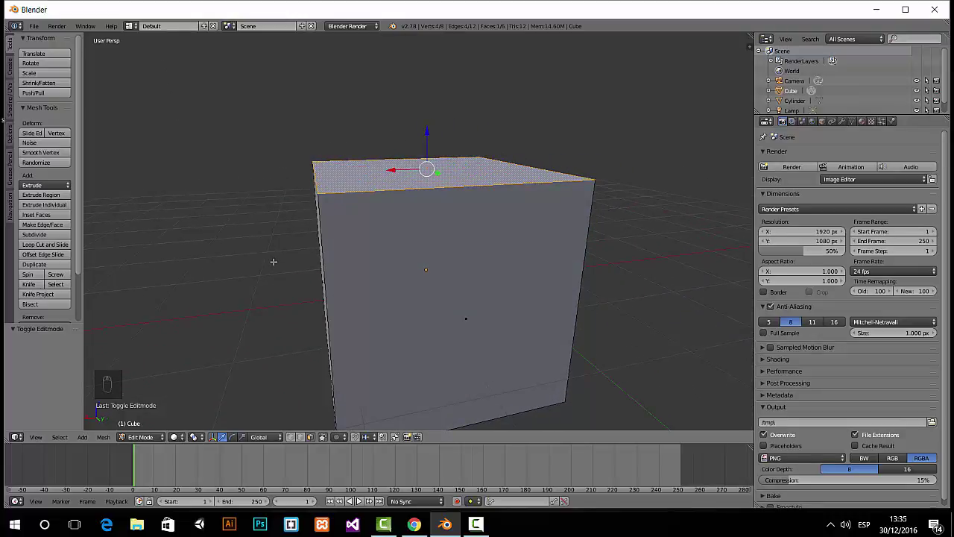
middle_drag(264, 264, 233, 277)
scroll(364, 260, down, 3)
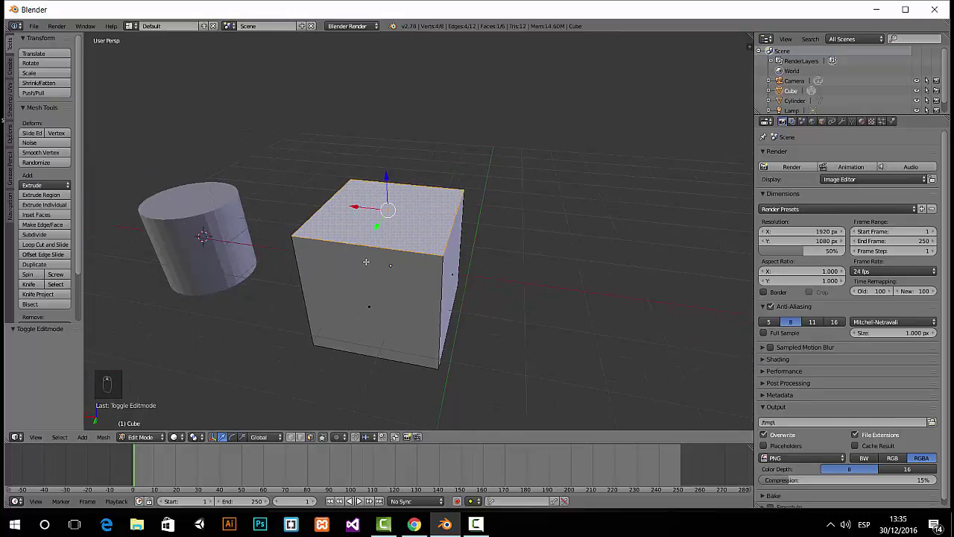
scroll(366, 262, up, 4)
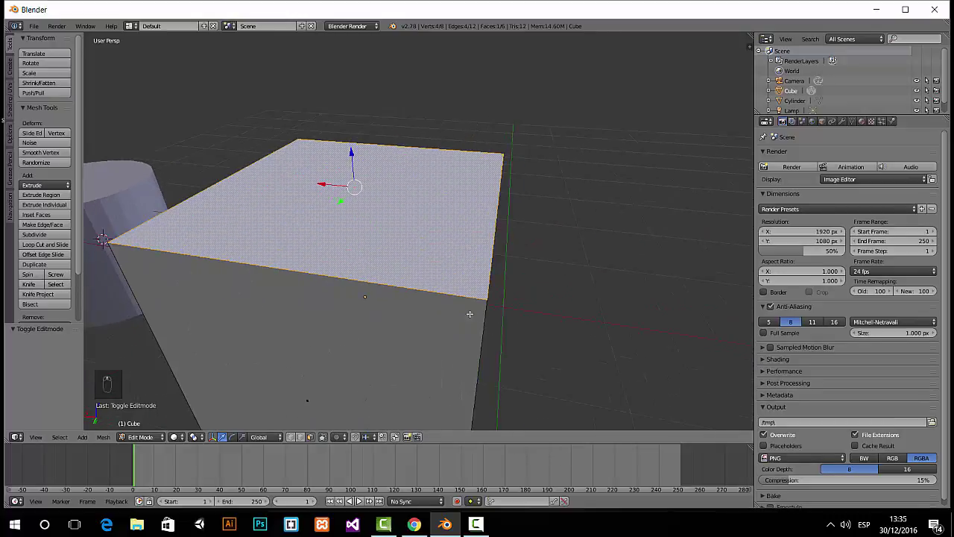
mouse_move(470, 313)
middle_down()
mouse_move(219, 200)
mouse_move(375, 313)
mouse_move(324, 320)
mouse_move(383, 306)
mouse_move(380, 319)
mouse_move(562, 301)
mouse_move(467, 298)
middle_up()
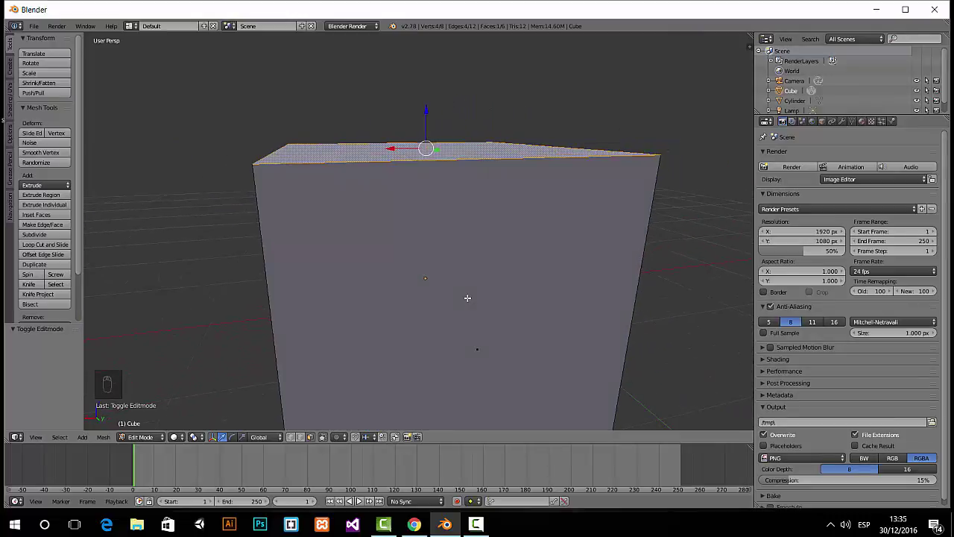
right_click(474, 261)
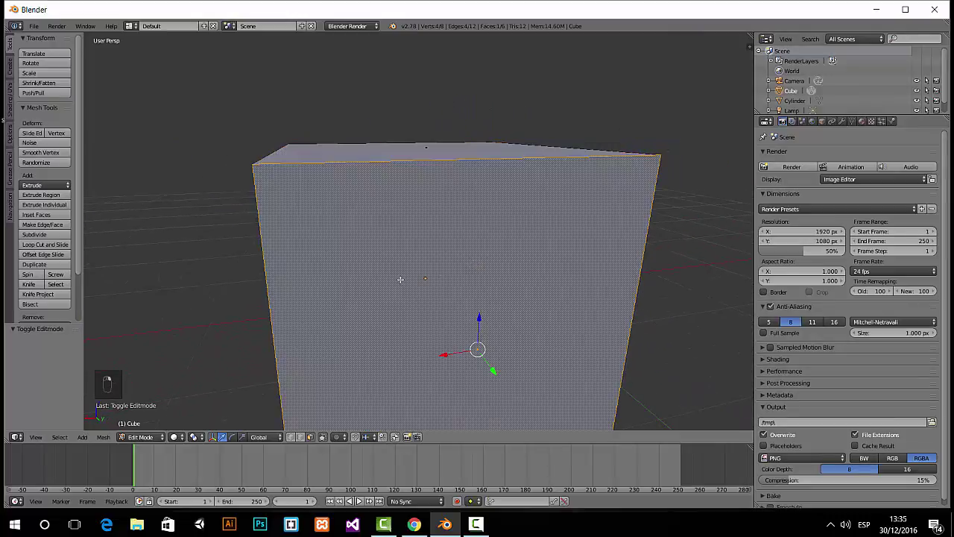
Try to move the selected cube face along the global Y axis.
middle_drag(400, 279, 472, 295)
key(g)
key(y)
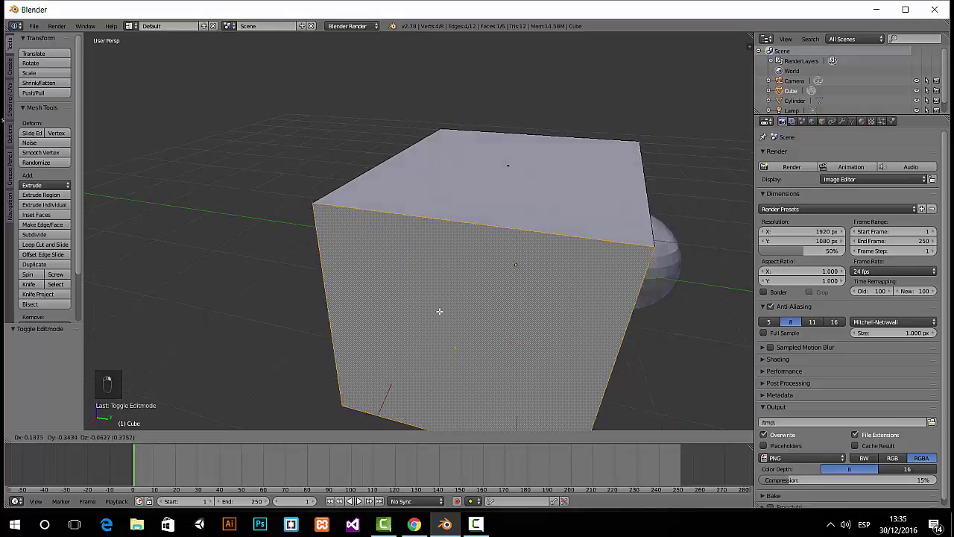
right_click(525, 290)
scroll(536, 297, down, 4)
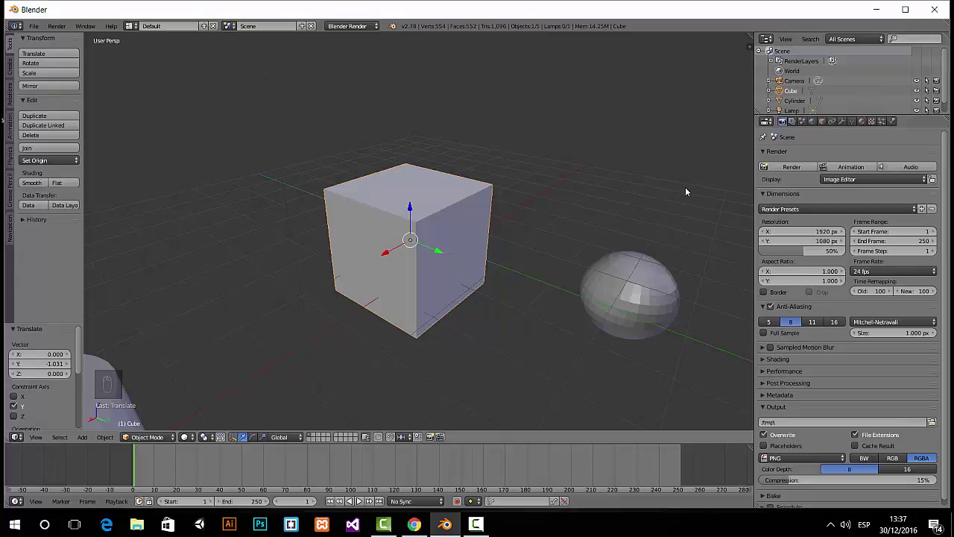
Move the cube freely by about X 0.388, Y -0.875, Z 0.553, and shift it about -0.042 along global Y.
key(g)
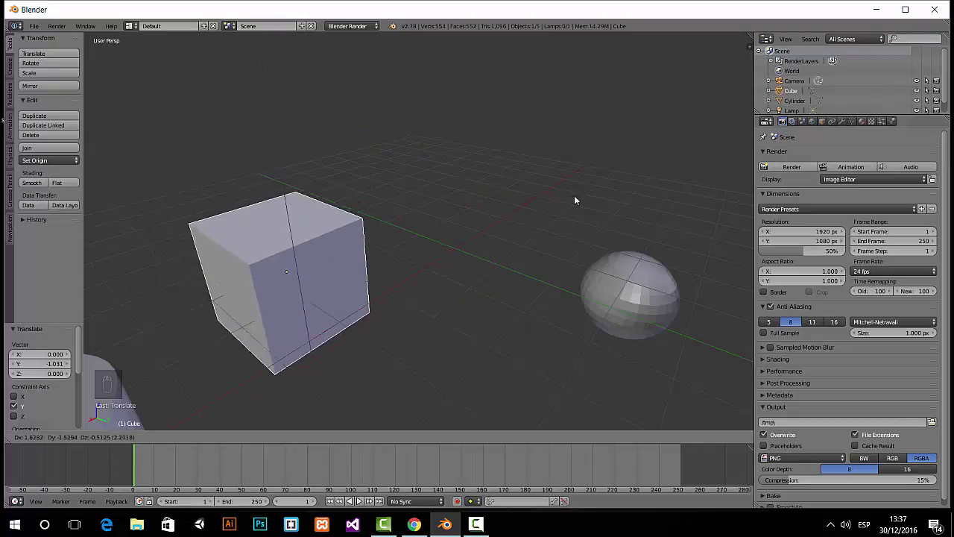
click(621, 146)
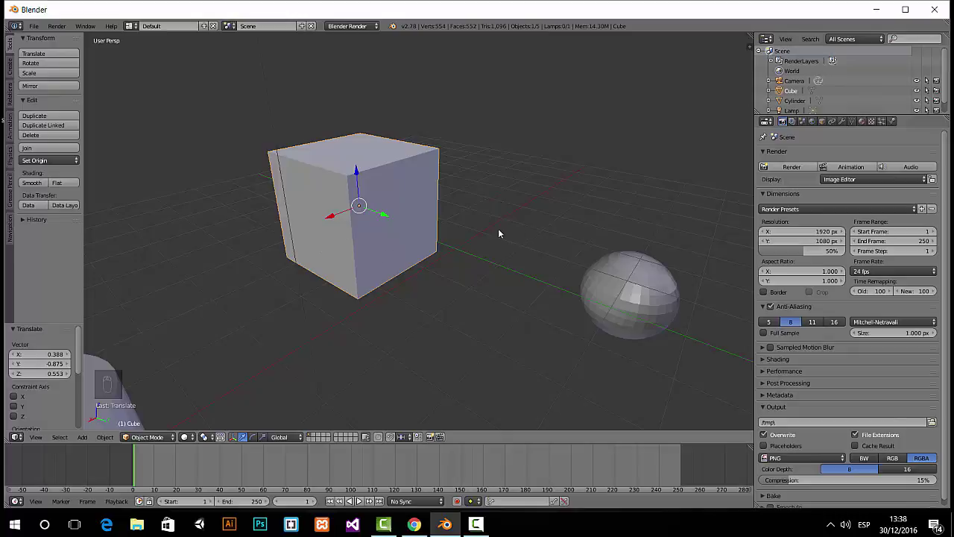
key(g)
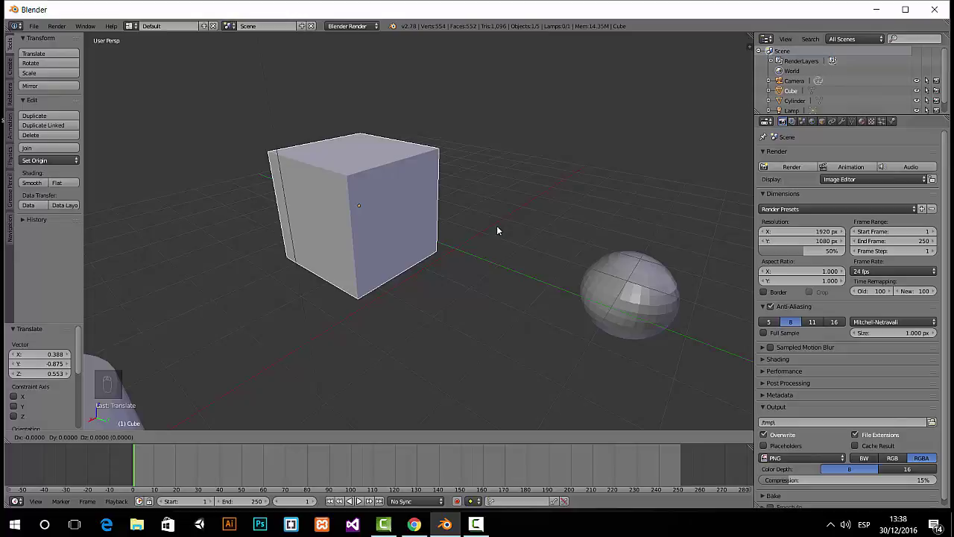
key(y)
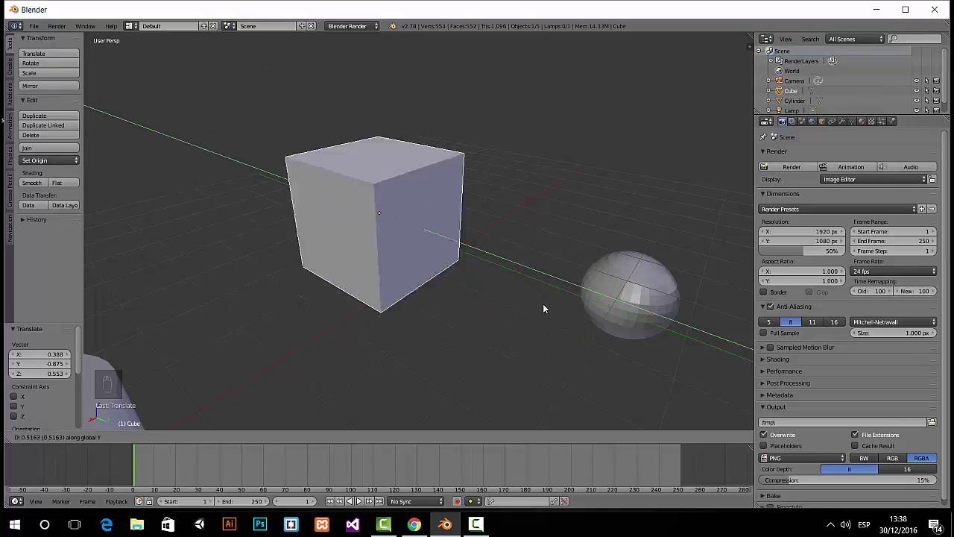
click(474, 284)
Move the cube about -0.376 along the global Z axis and about -0.772 along the global X axis.
key(g)
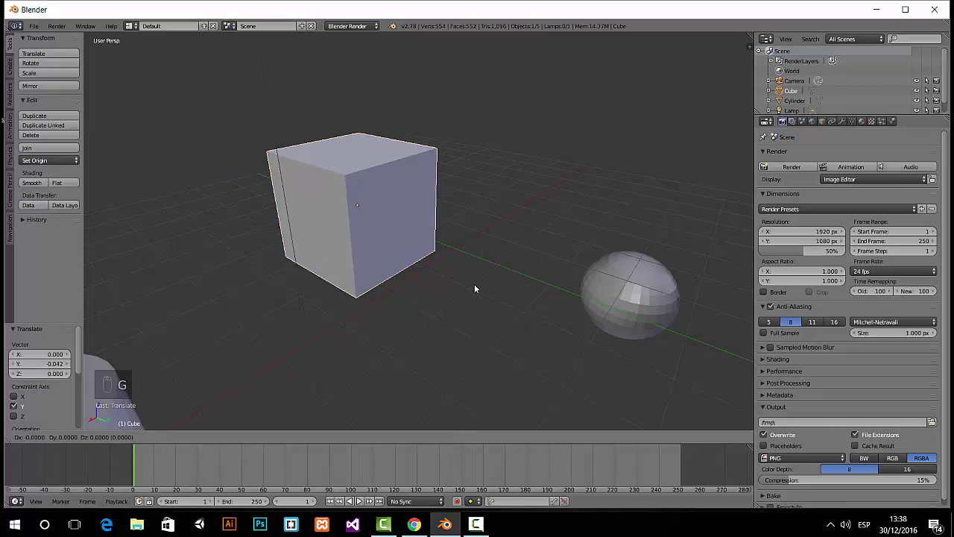
key(z)
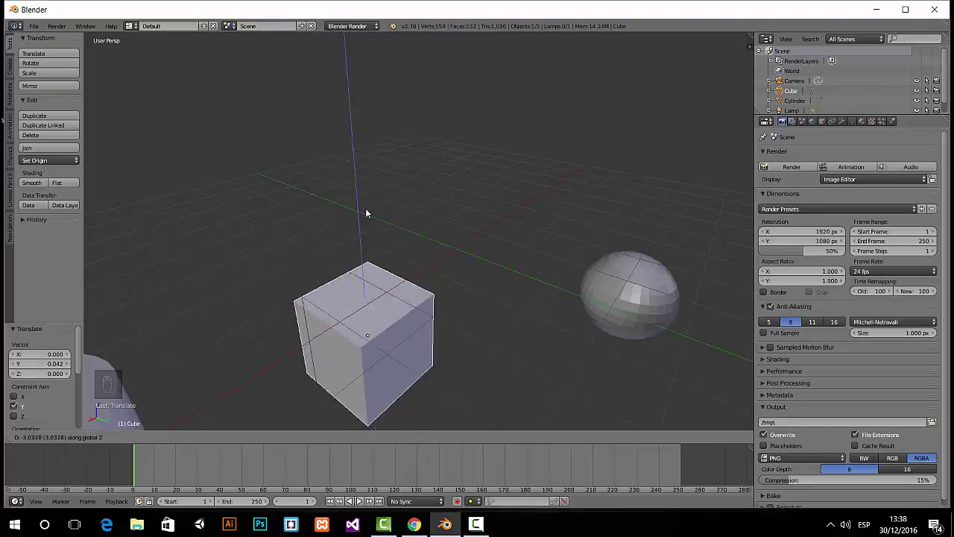
click(368, 313)
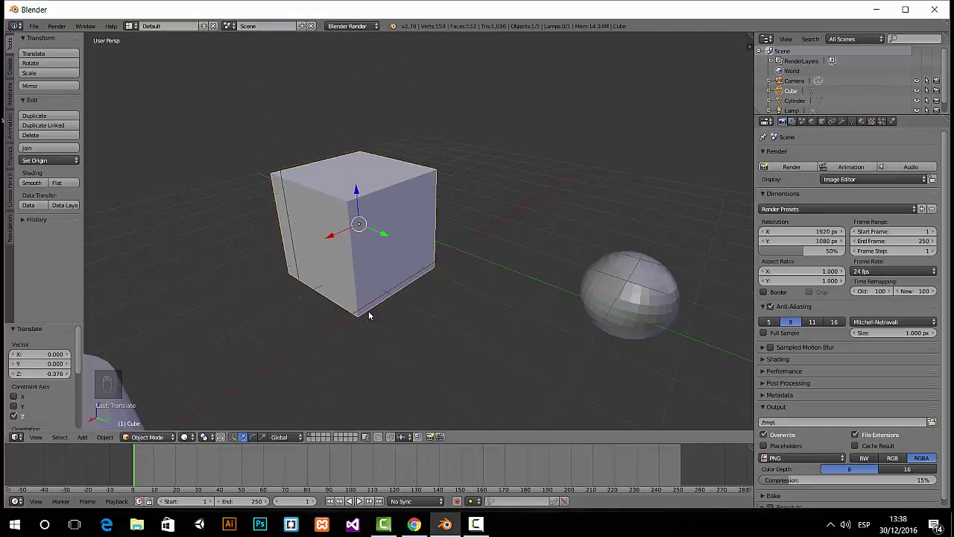
key(g)
key(x)
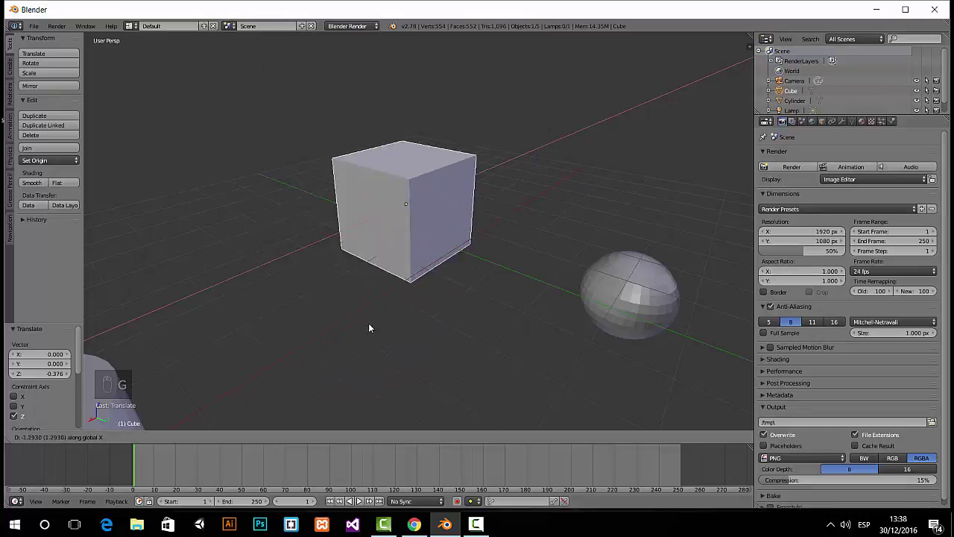
click(409, 321)
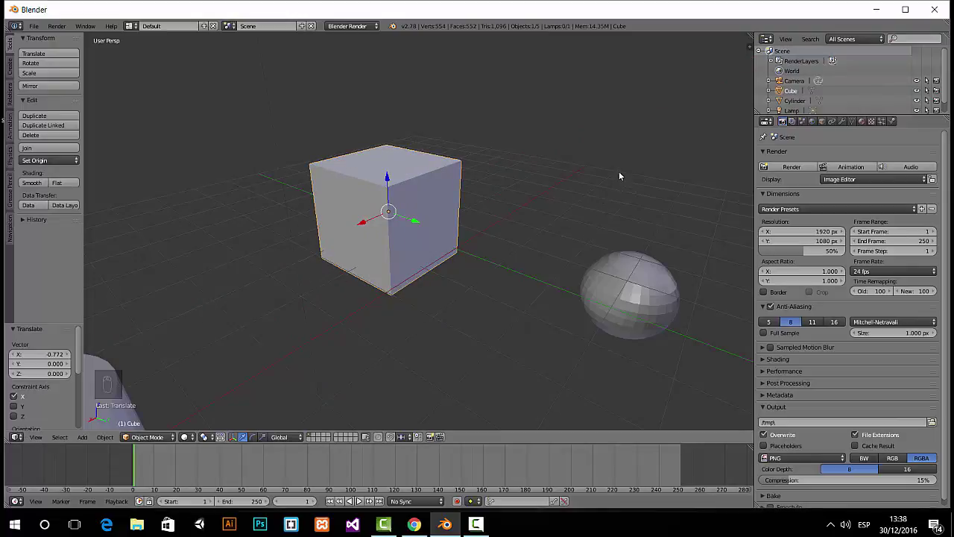
Rotate the cube freely by about 1211°, and by about 1058° around the global Y axis.
key(r)
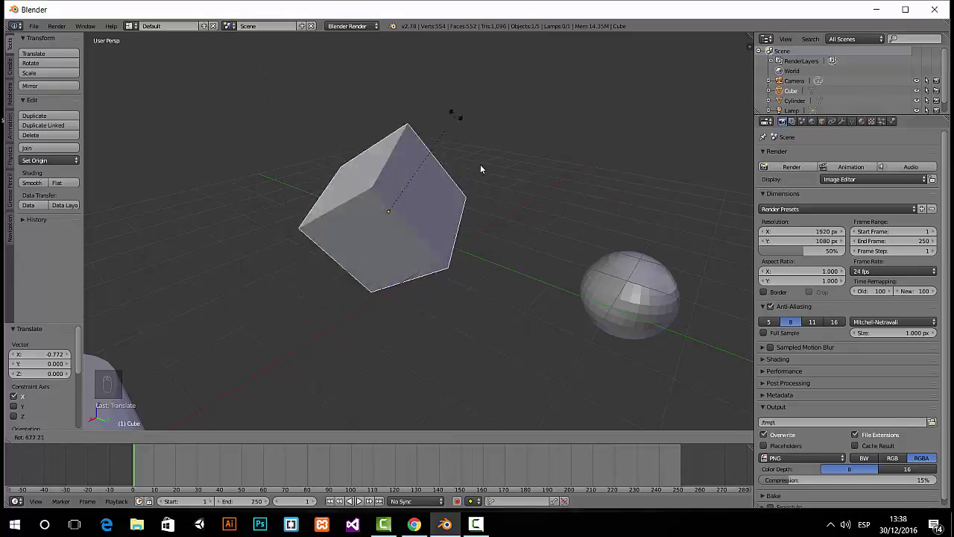
click(366, 259)
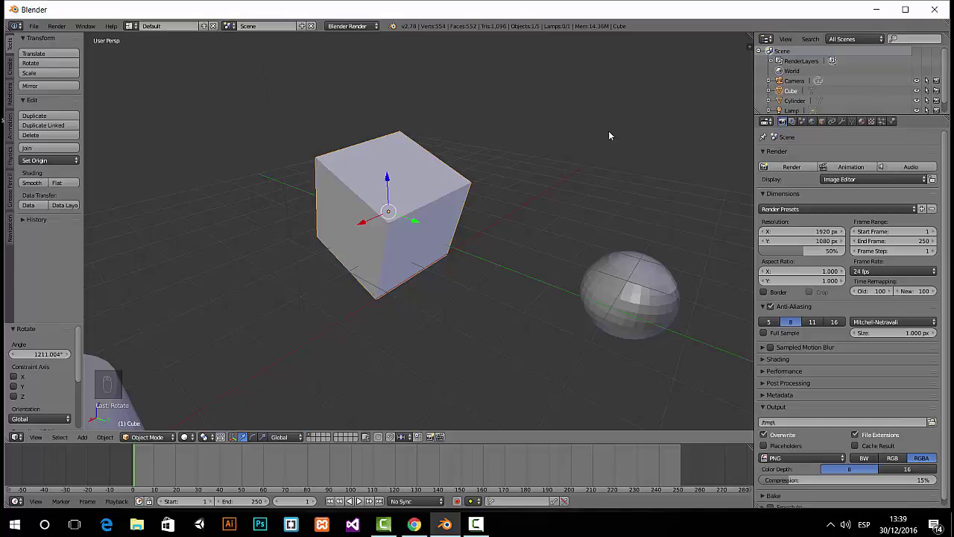
key(r)
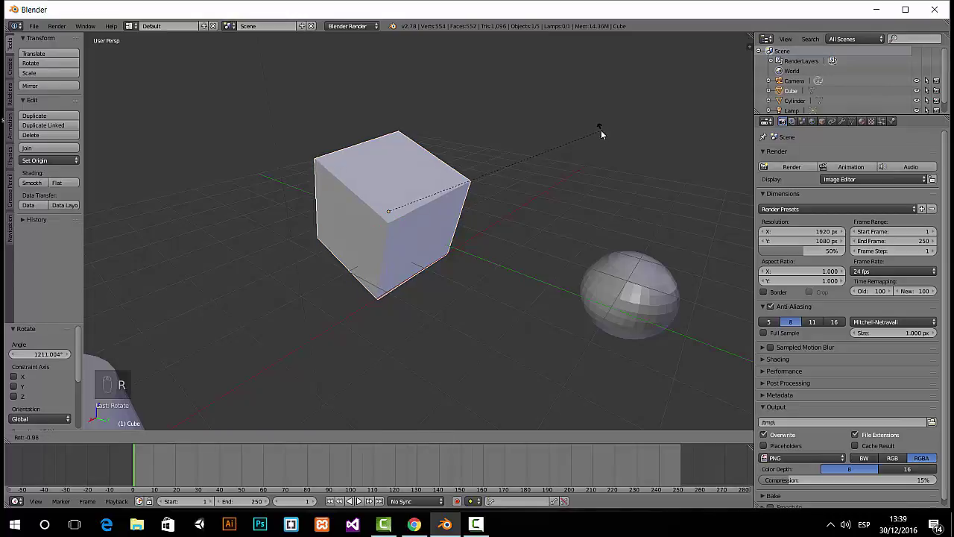
key(y)
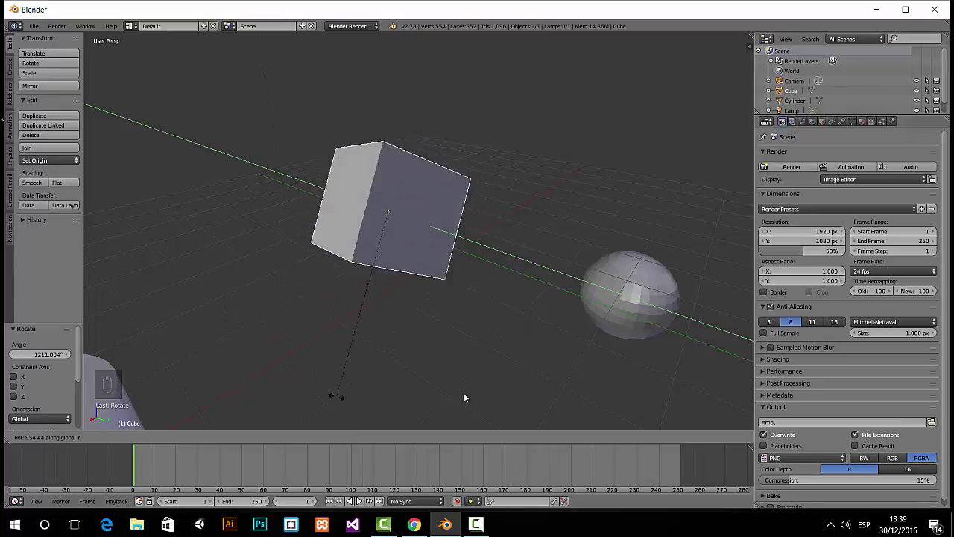
click(517, 217)
Try to rotate the cube around the global Z axis.
key(r)
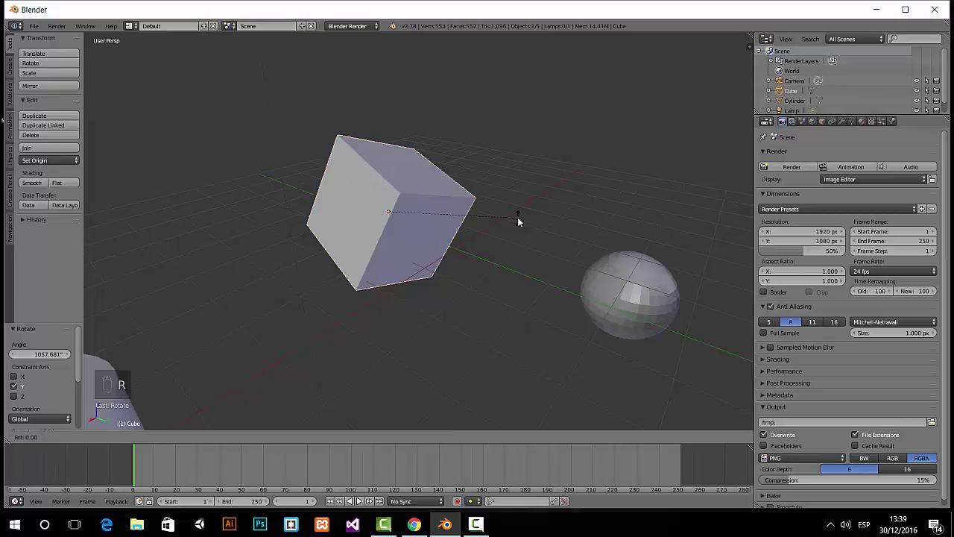
key(z)
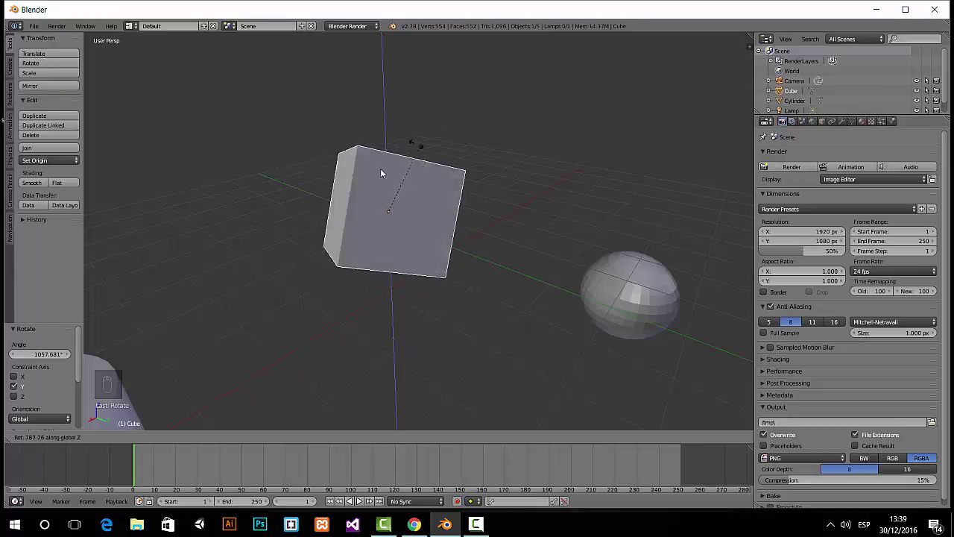
right_click(544, 289)
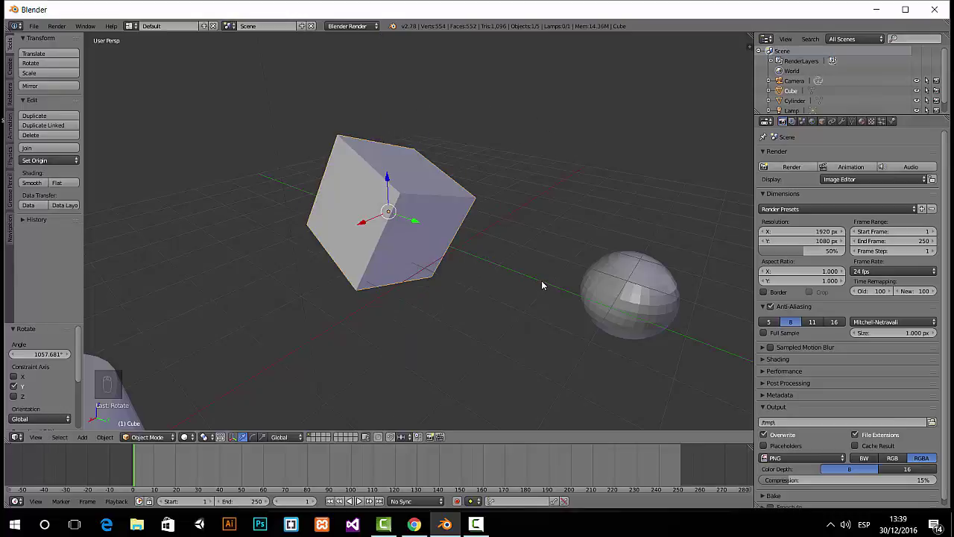
Try to rotate the cube around the global X axis.
key(r)
key(x)
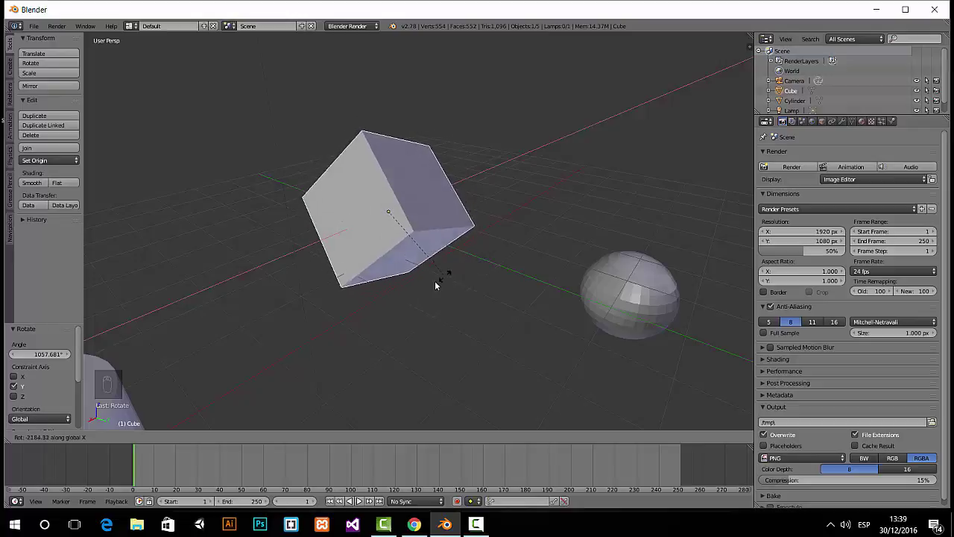
right_click(386, 290)
scroll(403, 257, up, 4)
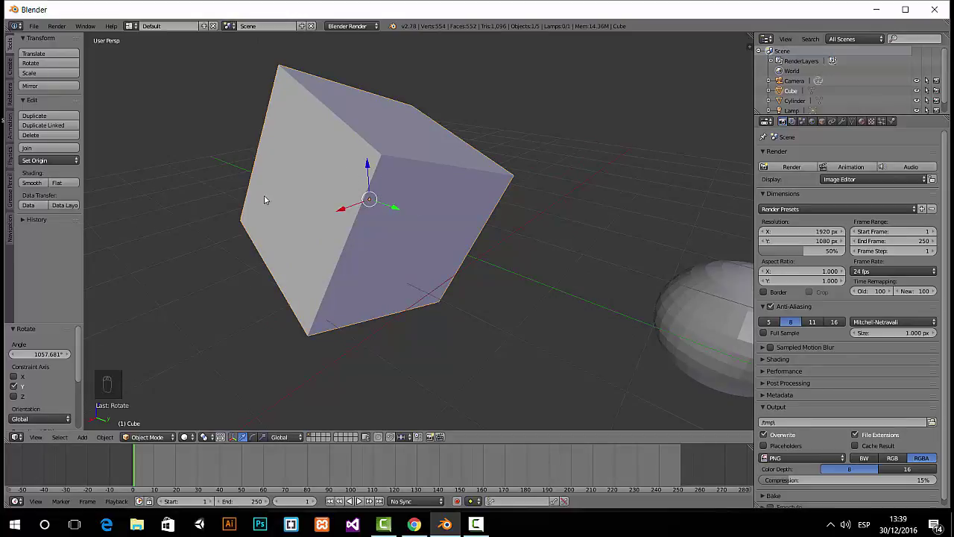
scroll(357, 199, down, 4)
scroll(356, 200, up, 5)
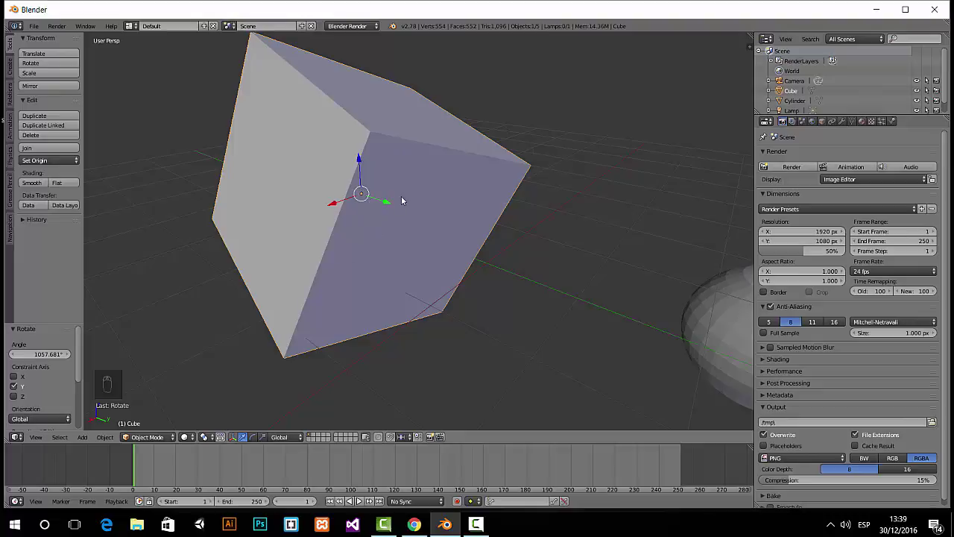
scroll(402, 198, down, 4)
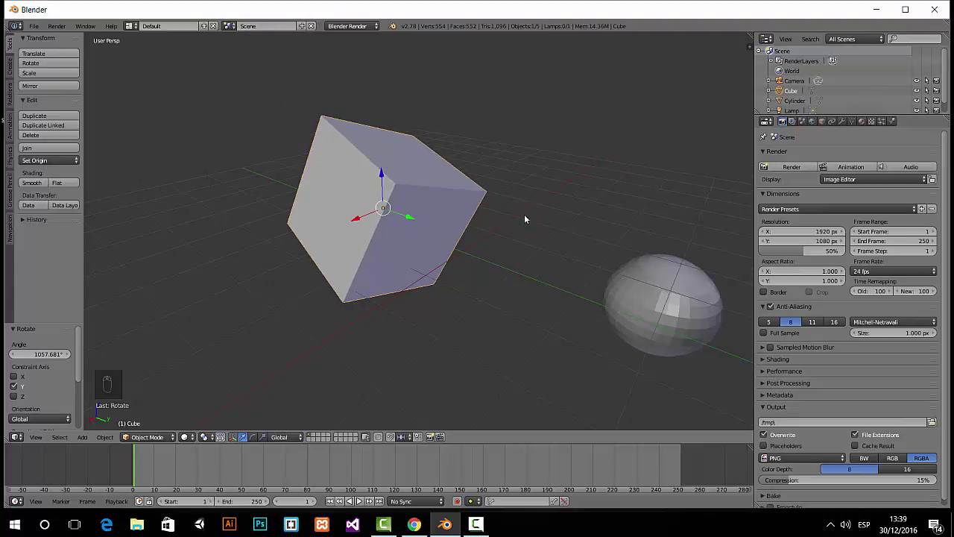
key(F8)
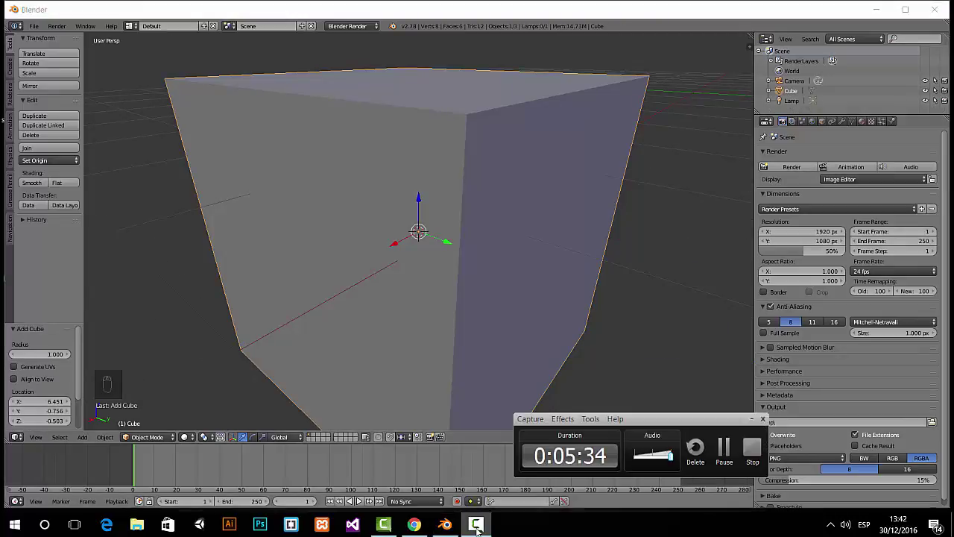
click(476, 528)
Scale the cube by about 1.132 along the global Y axis and about 2.074 along the global X axis.
scroll(484, 228, down, 3)
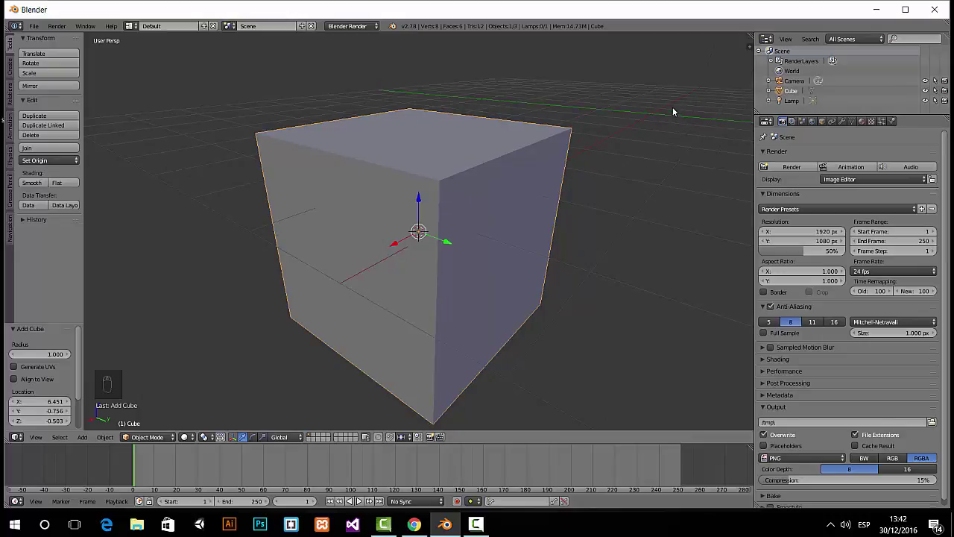
key(s)
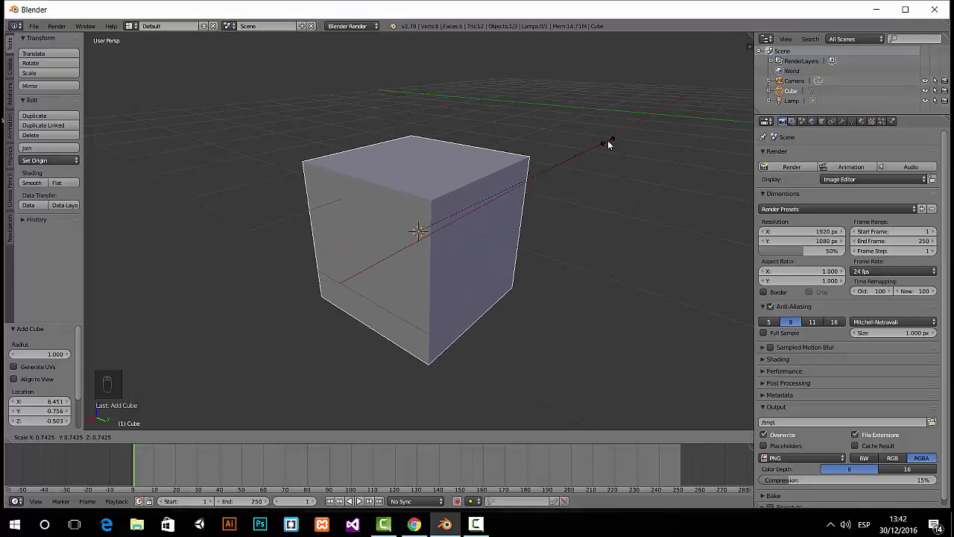
key(y)
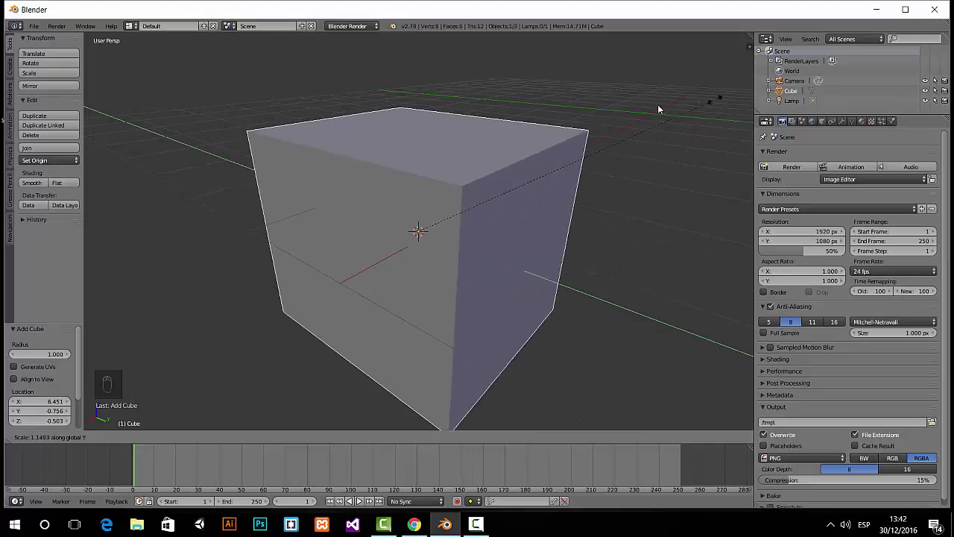
click(715, 120)
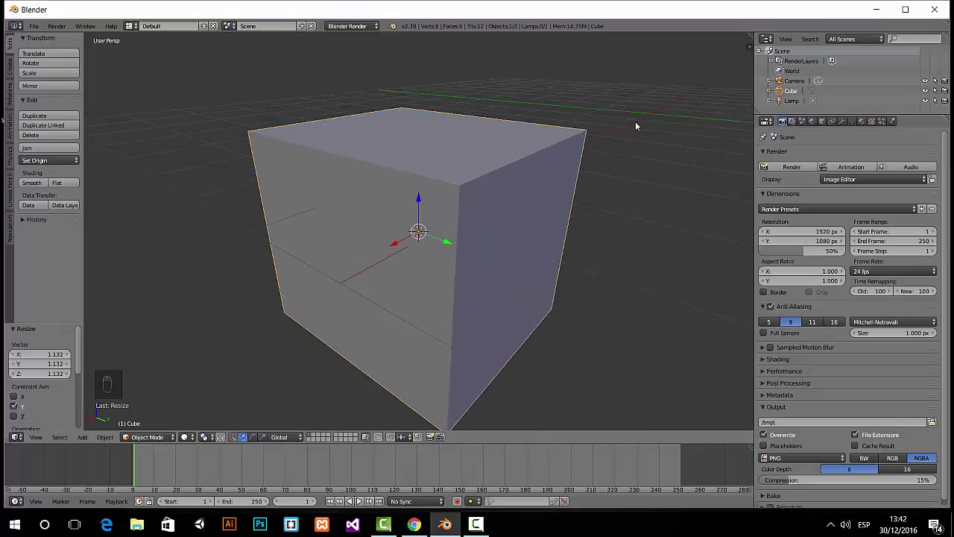
key(s)
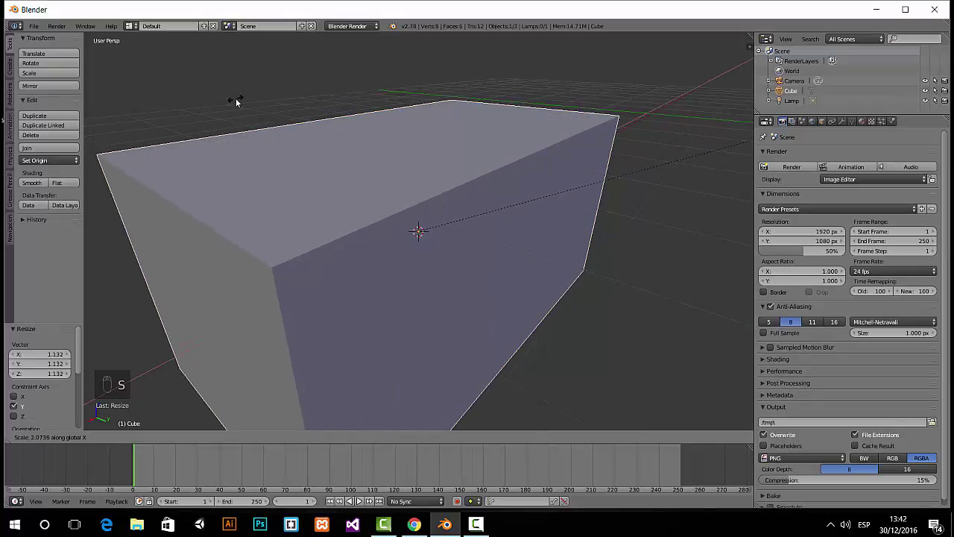
click(236, 97)
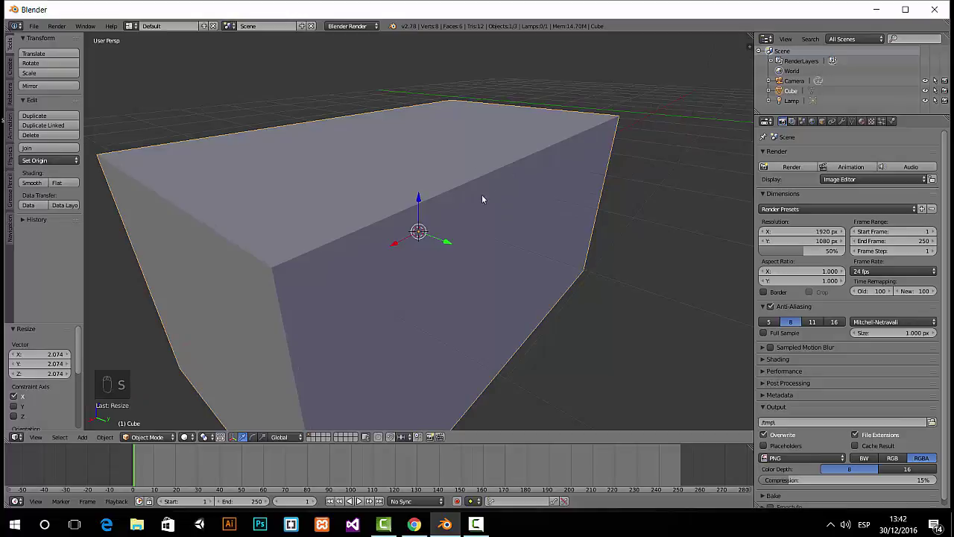
Try to scale the box along the global Z axis and uniformly on all axes.
key(s)
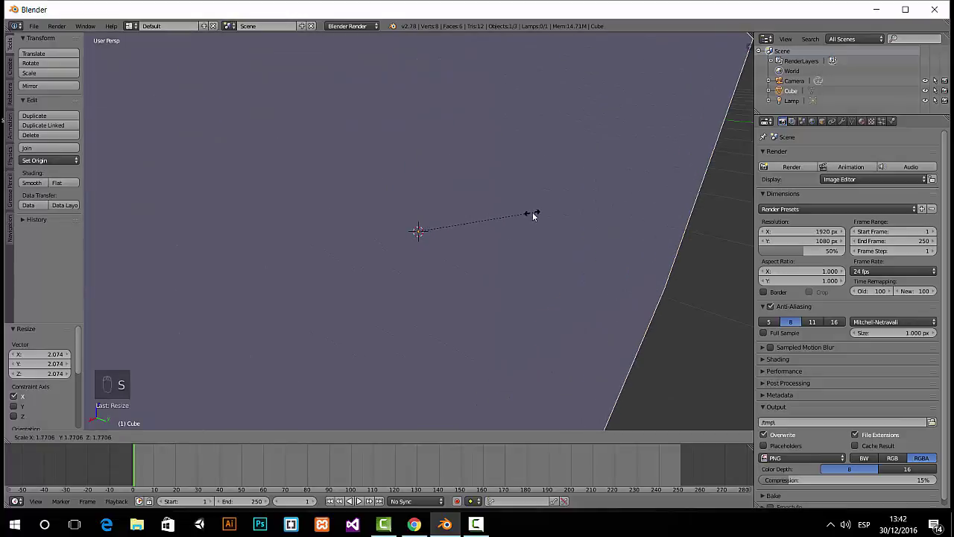
key(z)
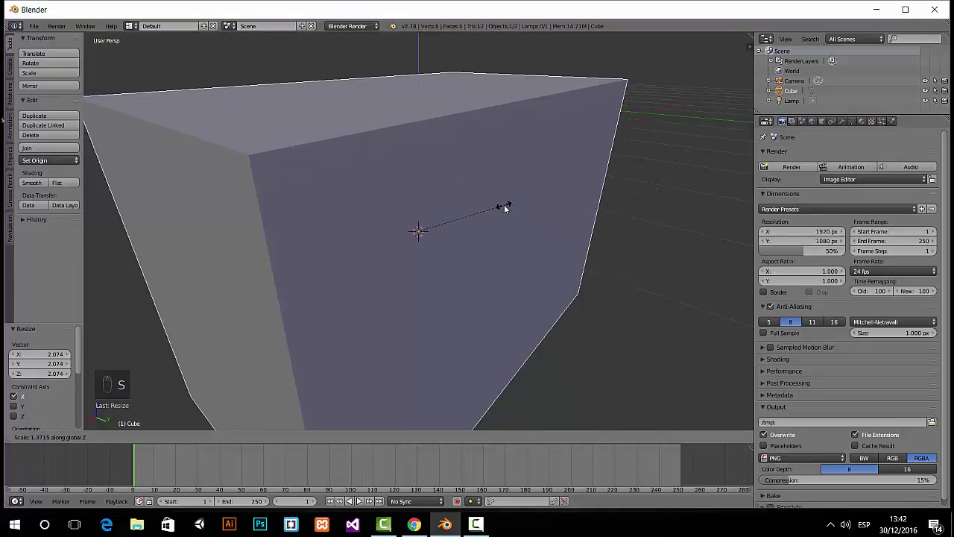
key(Escape)
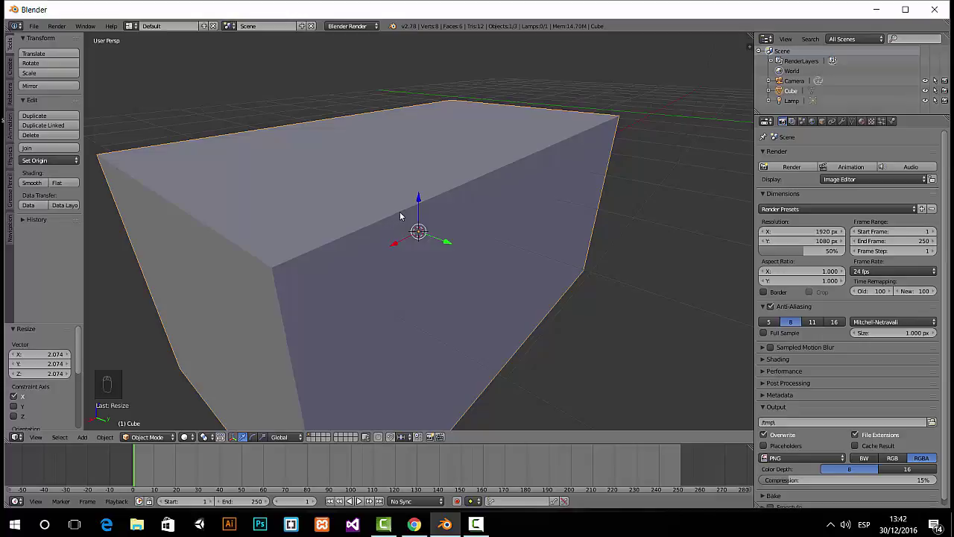
key(s)
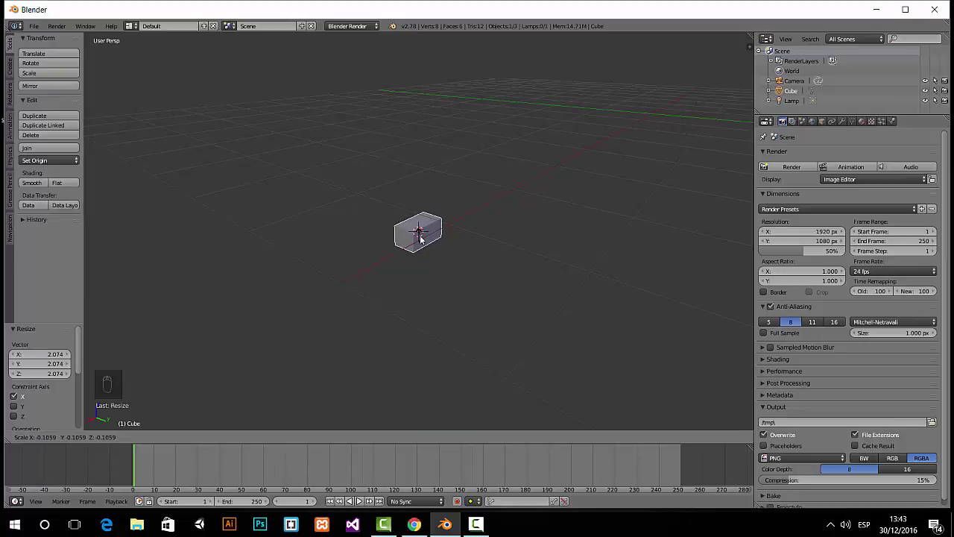
key(Escape)
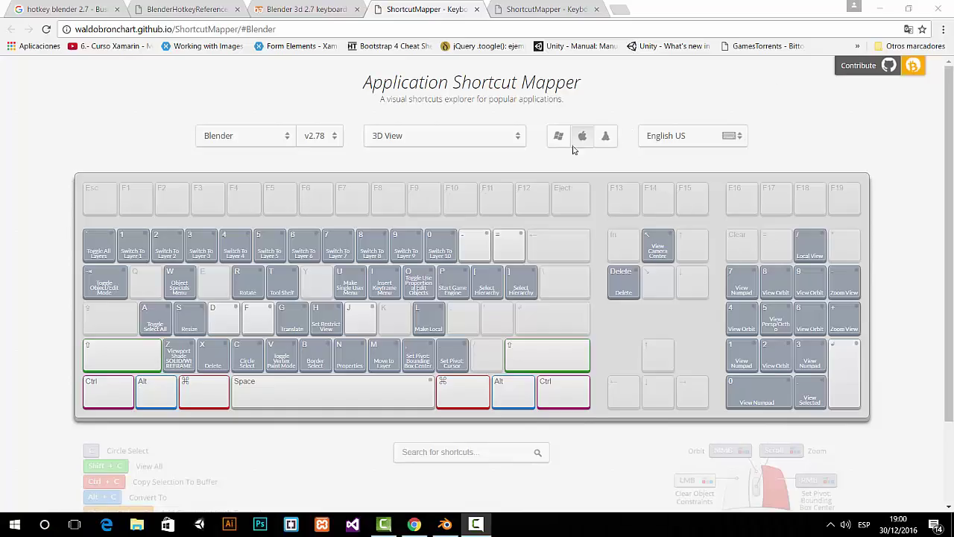
Set the Application Shortcut Mapper to the Windows keyboard and examine Blender's 3D View shortcuts for Shift, Ctrl and Alt individually.
click(558, 136)
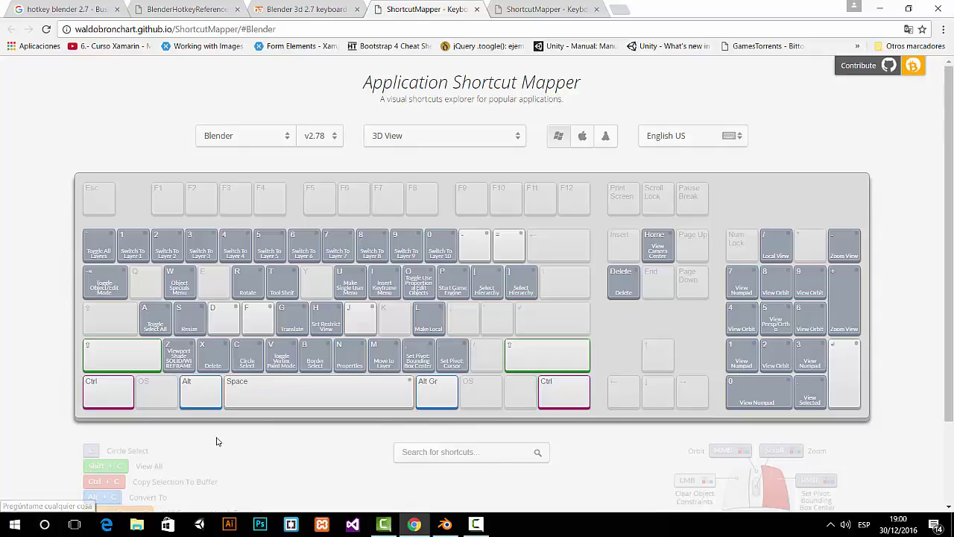
click(110, 358)
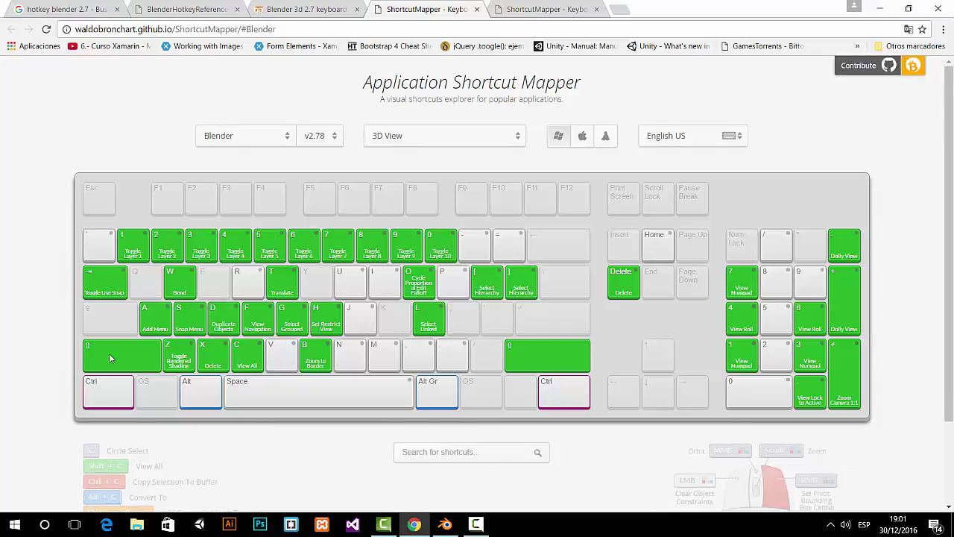
click(108, 353)
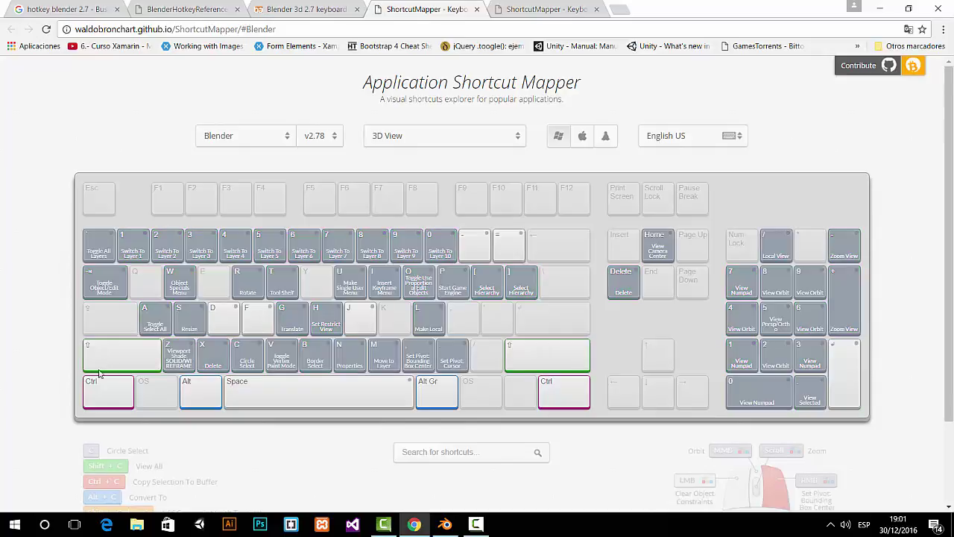
click(106, 392)
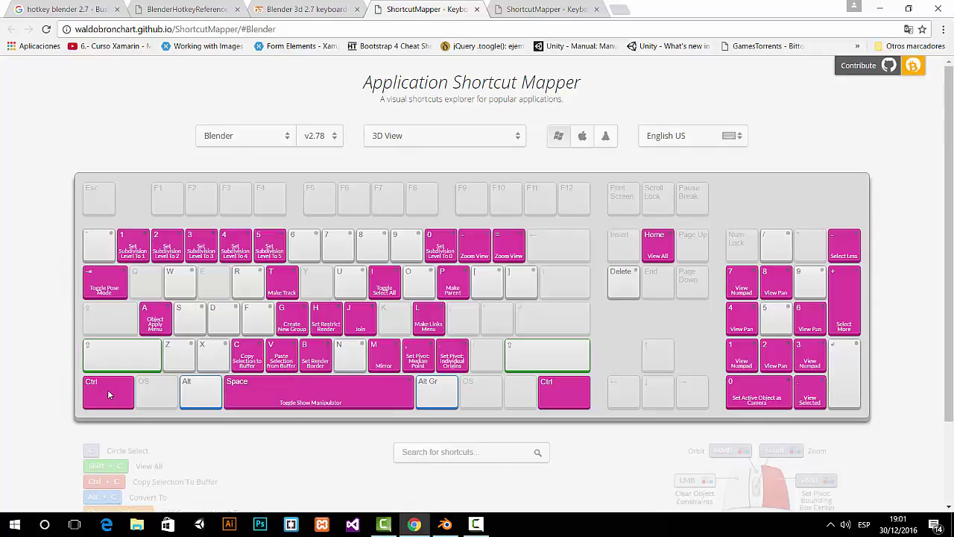
click(107, 389)
click(204, 389)
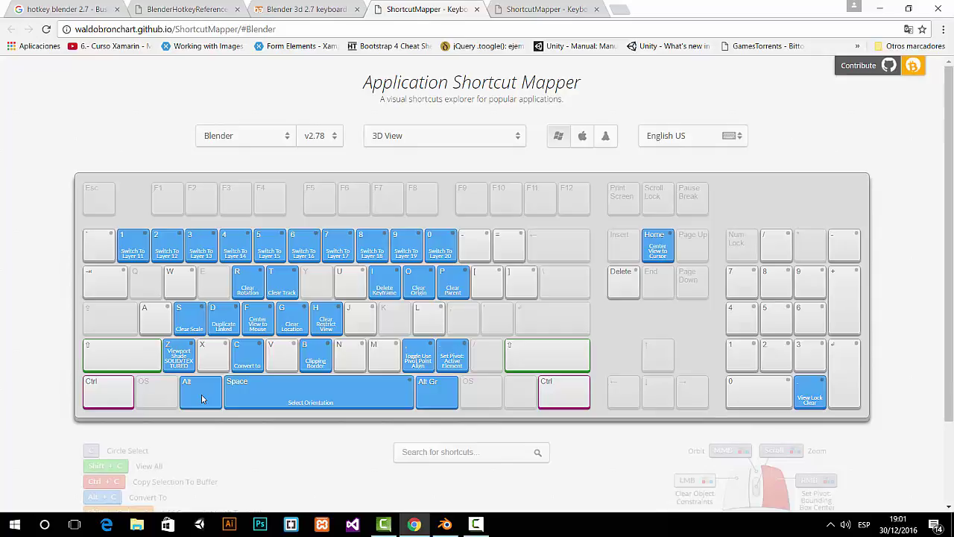
click(202, 398)
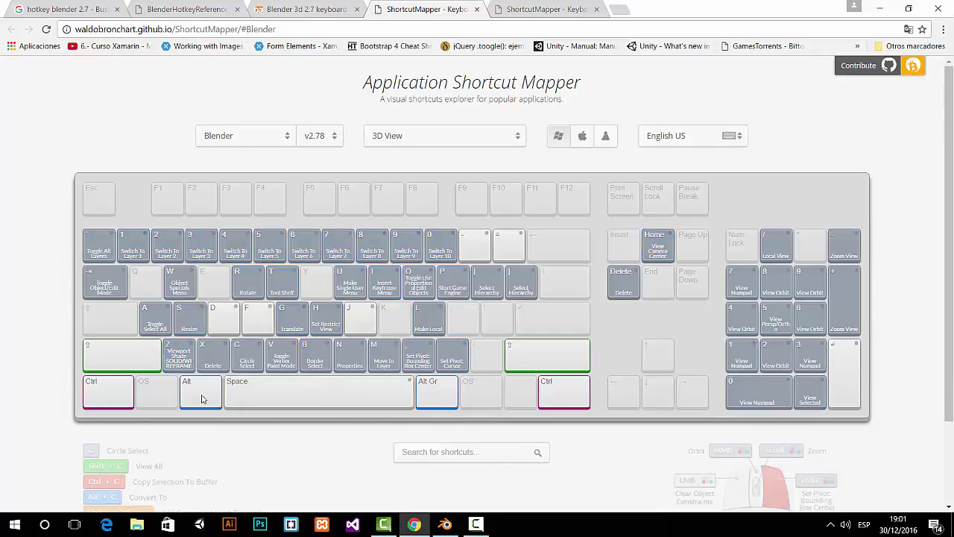
Examine the Windows 3D View shortcuts for the modifier combinations Shift+Ctrl, Ctrl+Alt and Shift+Alt.
click(118, 356)
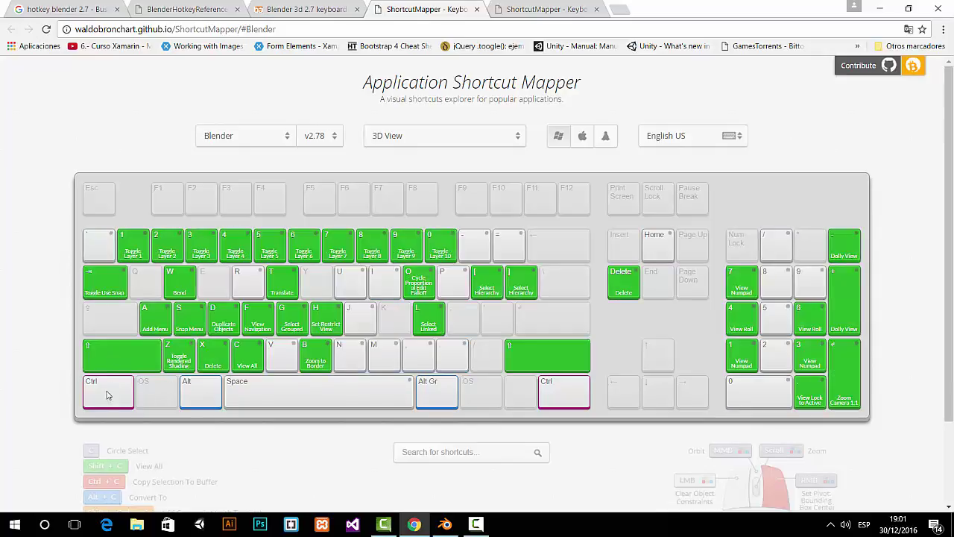
click(99, 397)
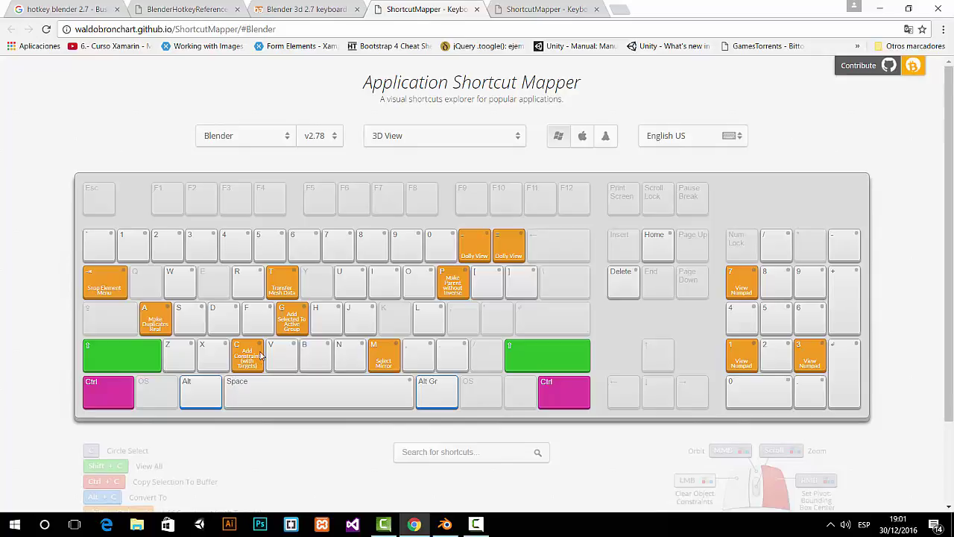
click(122, 361)
click(191, 399)
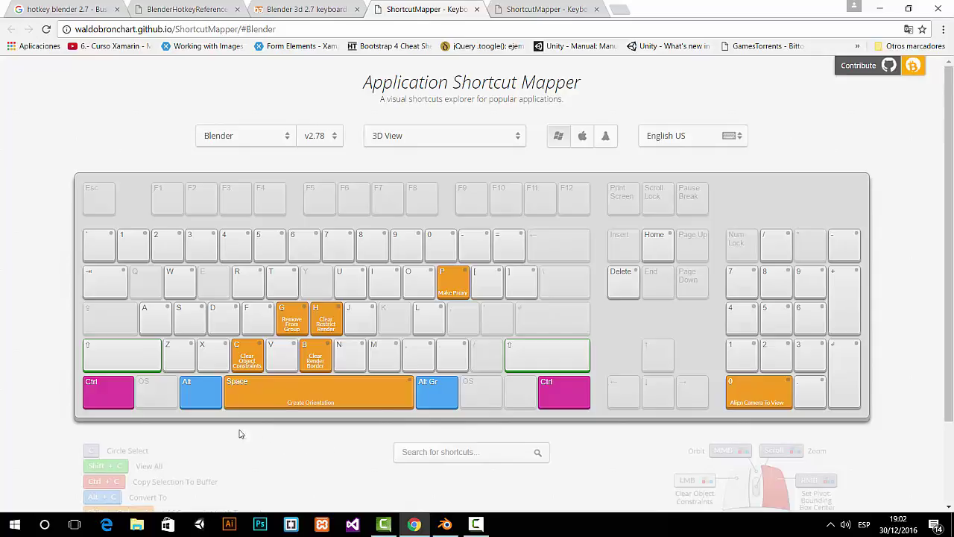
click(115, 406)
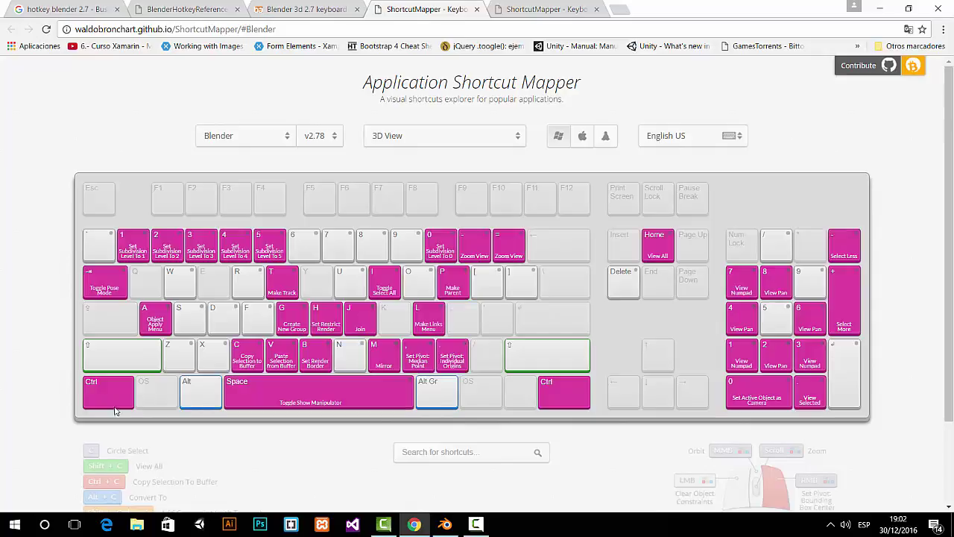
click(115, 394)
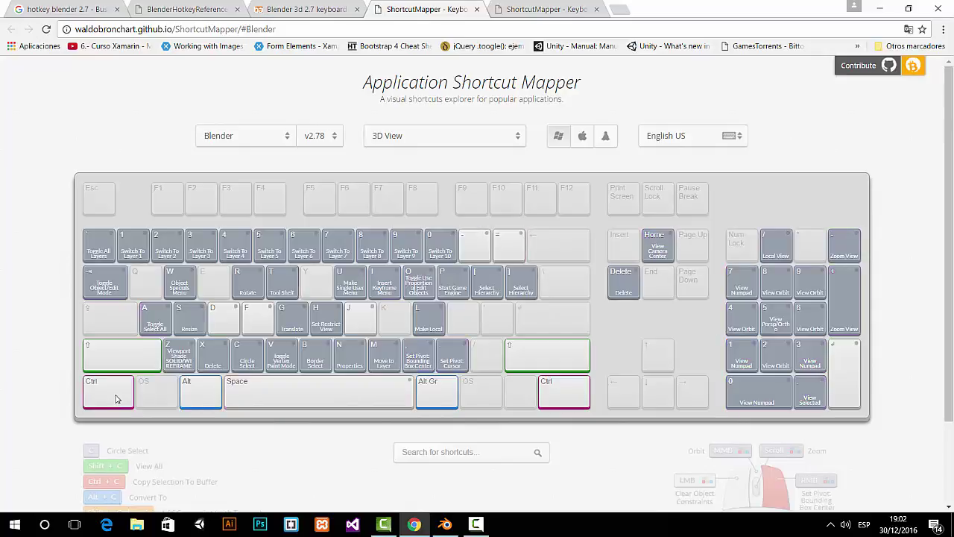
click(129, 358)
click(197, 394)
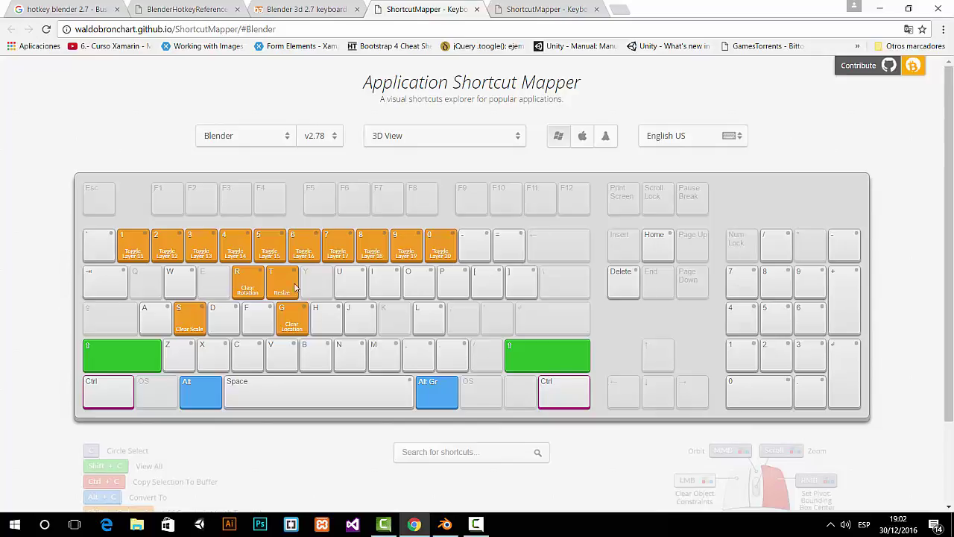
Change the shortcut map to the Mac keyboard and examine the 3D View shortcuts with the Shift and Command modifiers.
click(587, 140)
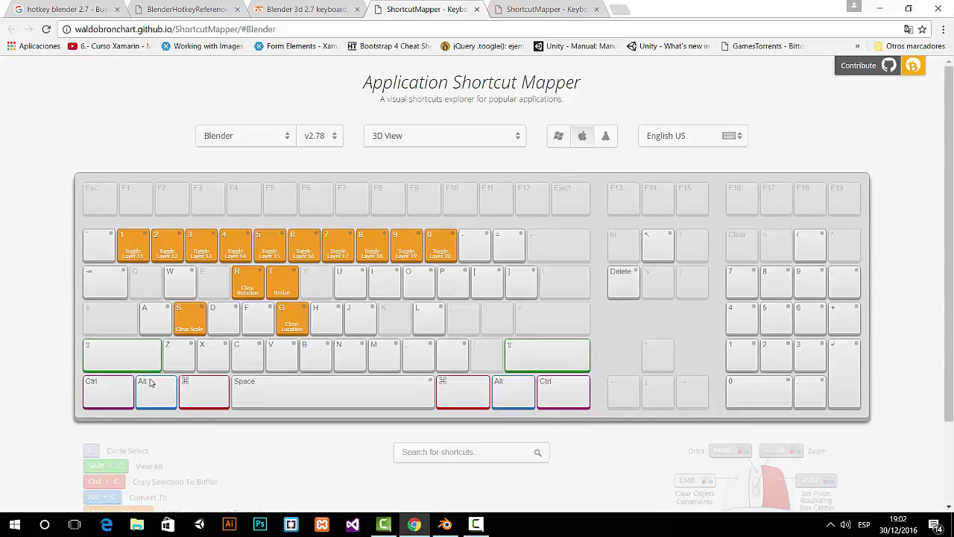
click(124, 357)
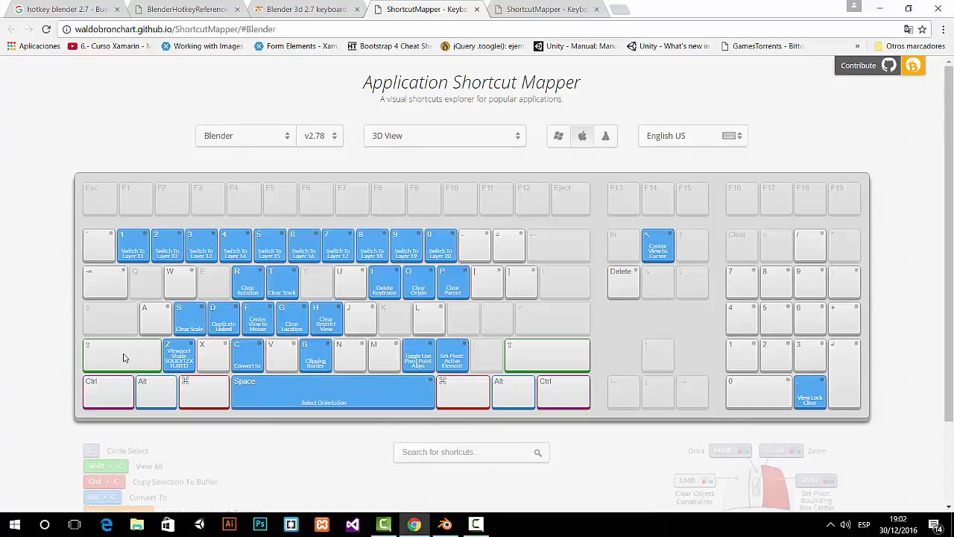
click(124, 358)
click(199, 405)
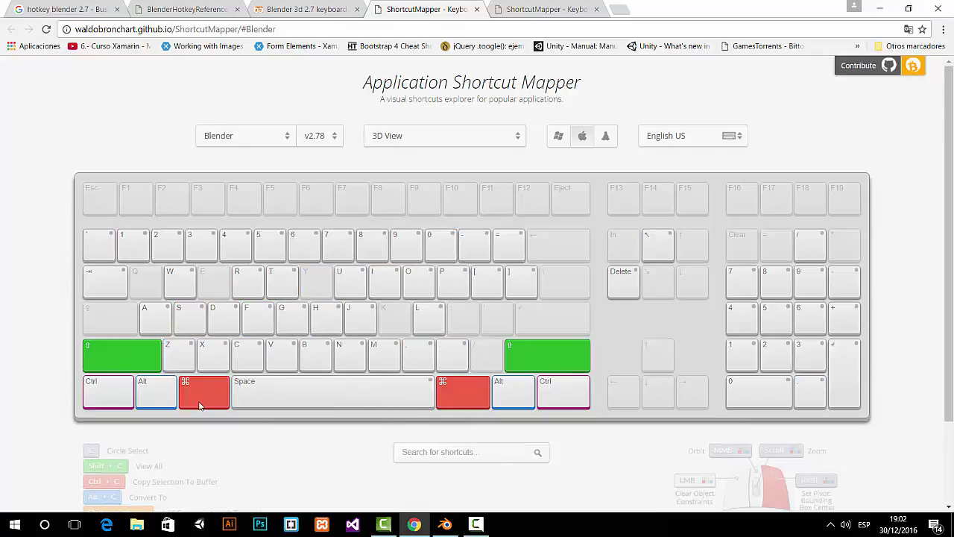
click(200, 404)
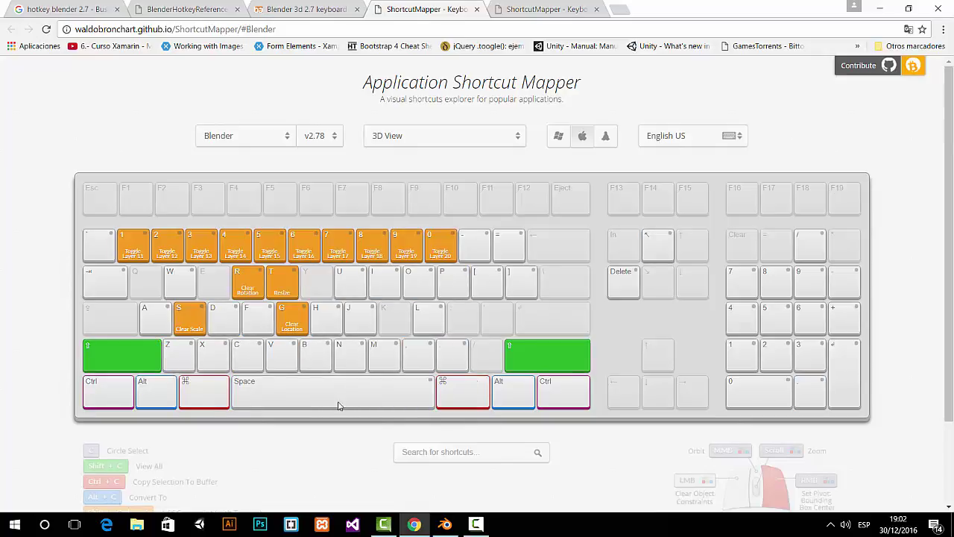
click(549, 368)
click(549, 368)
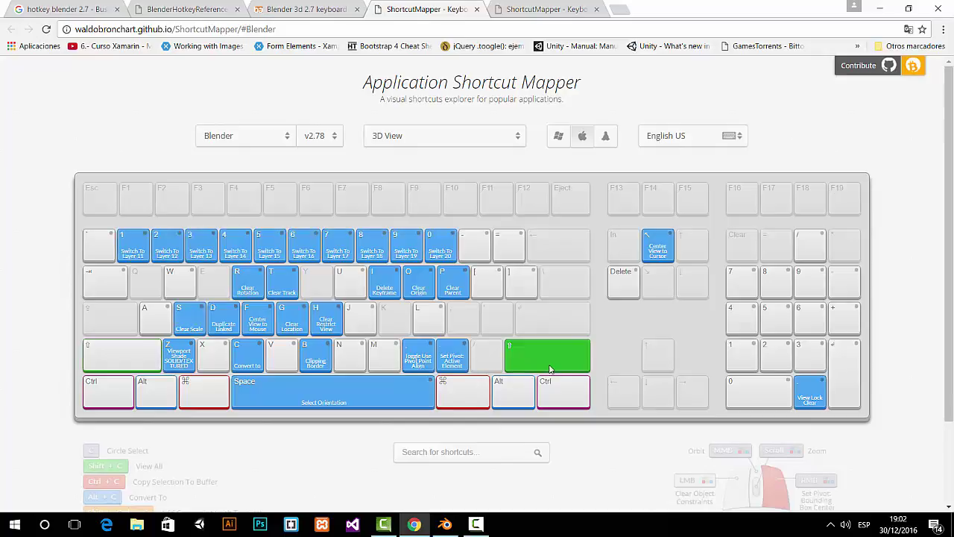
click(549, 368)
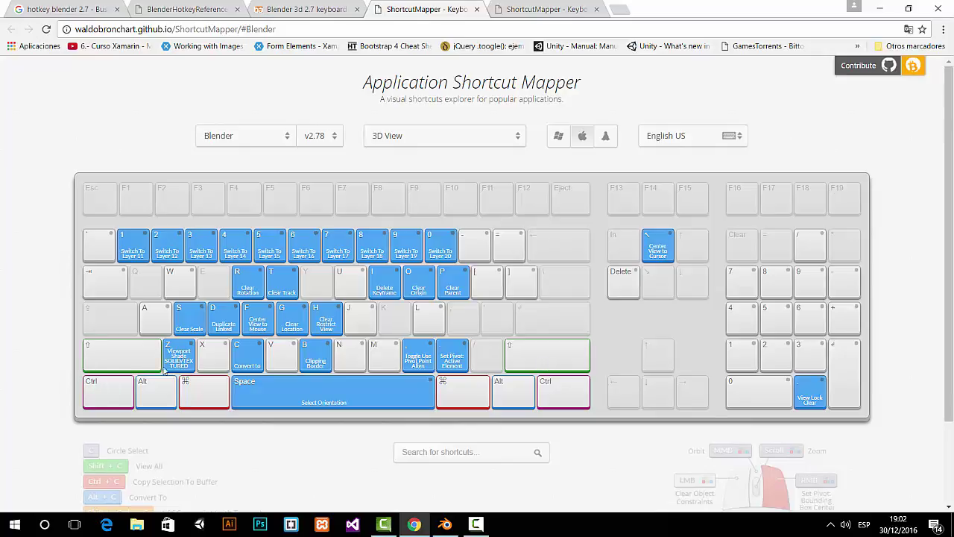
click(198, 395)
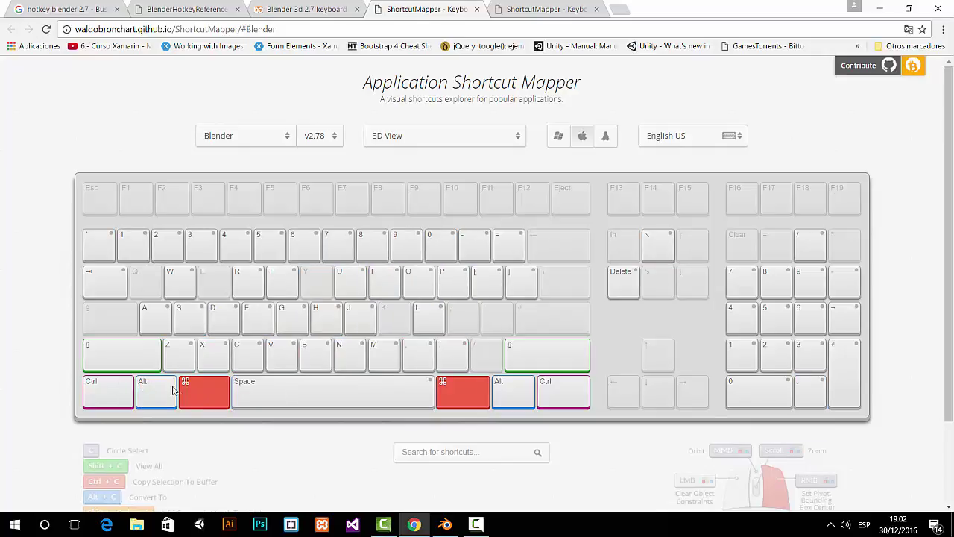
Examine the Mac 3D View shortcuts for Alt alone and for the modifier combinations Shift+Alt and Ctrl+Alt.
click(199, 401)
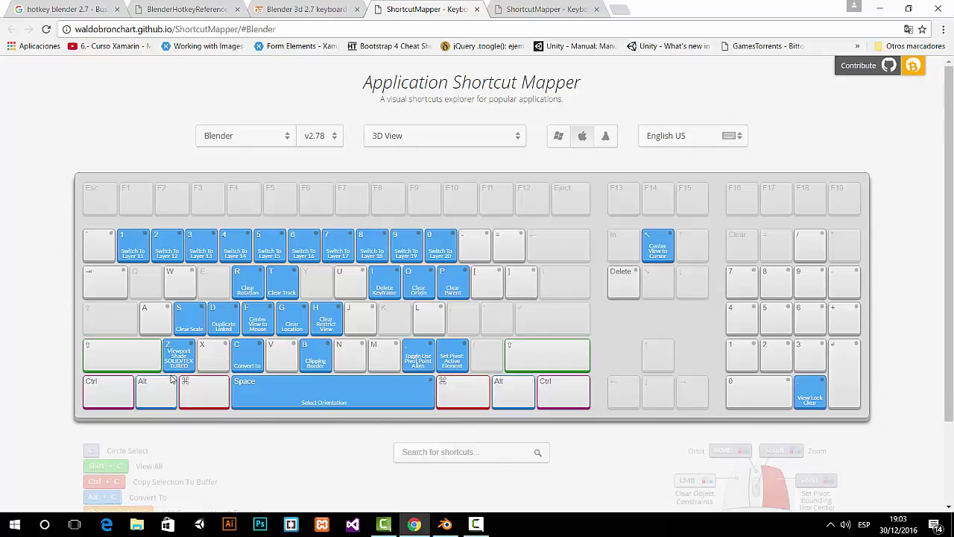
click(100, 361)
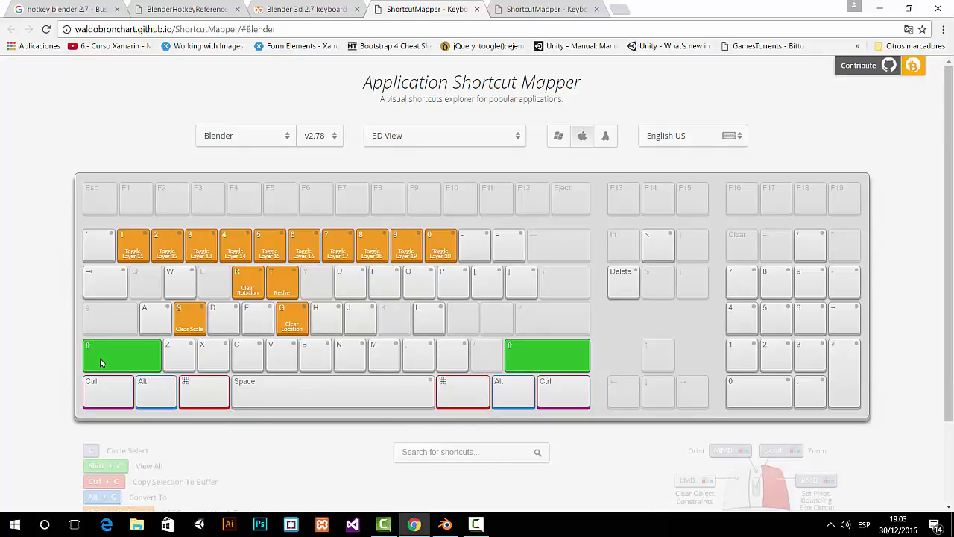
click(100, 358)
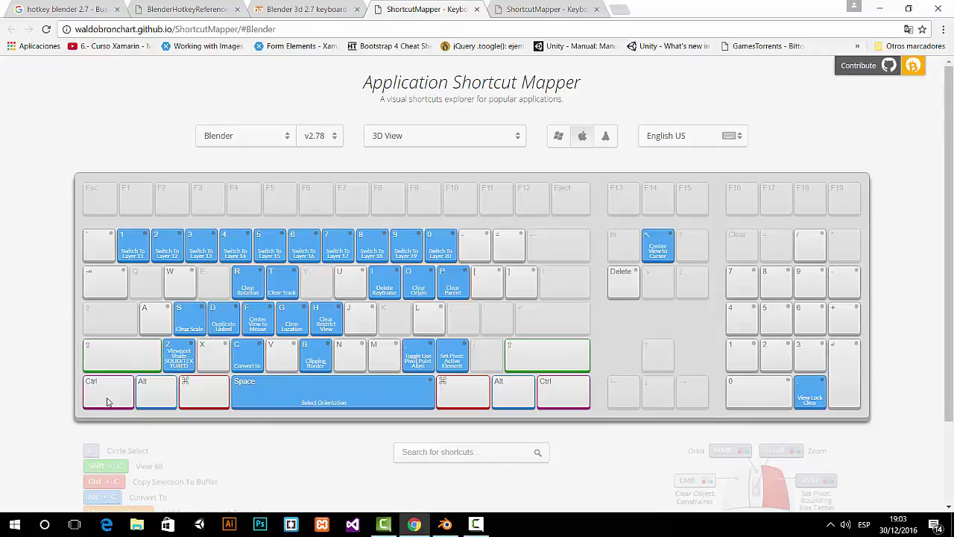
click(107, 397)
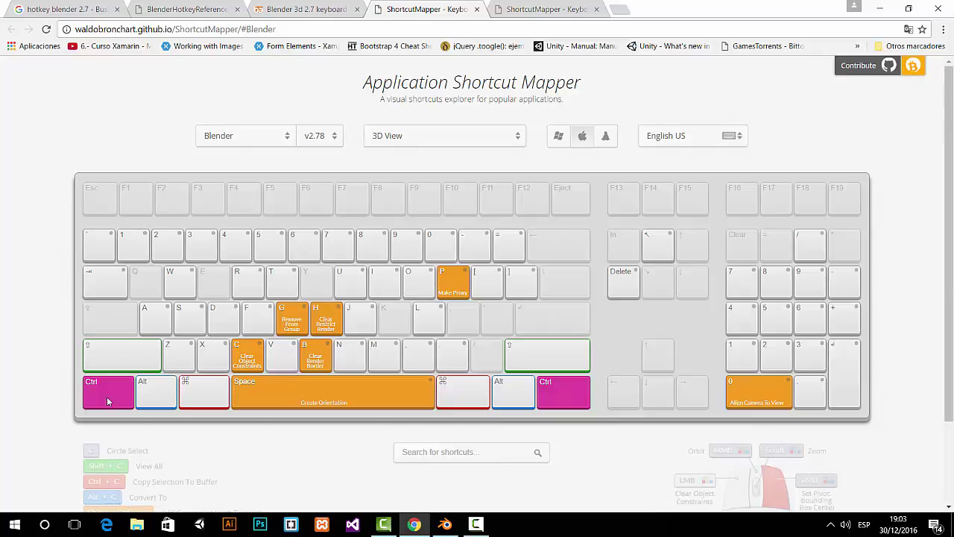
click(106, 397)
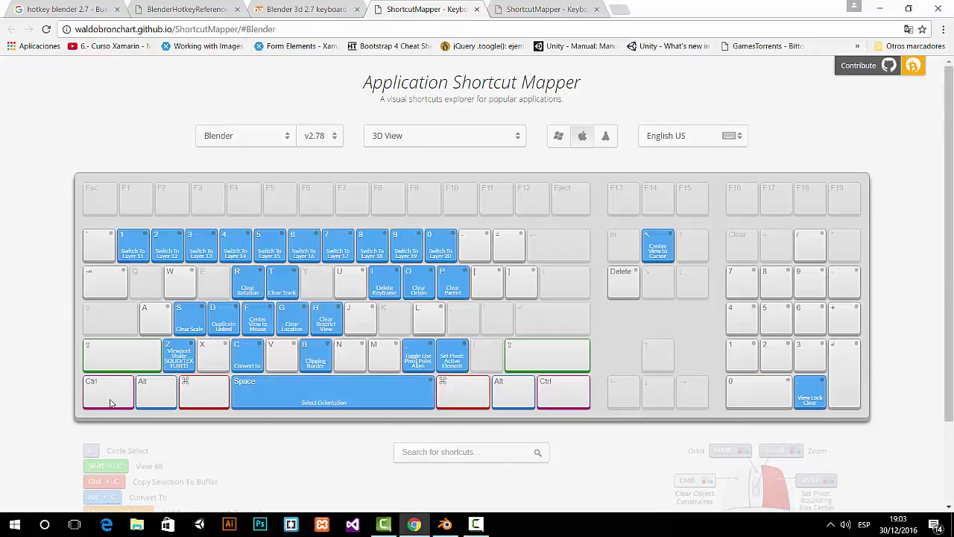
Examine the Mac 3D View shortcuts for the modifier combinations Alt+Command, Shift+Alt+Command and Shift+Alt.
click(204, 391)
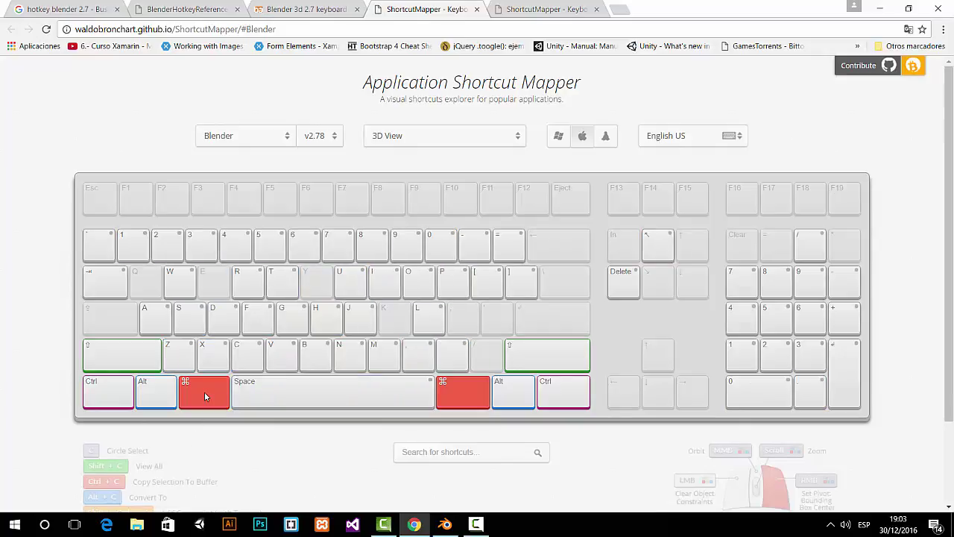
click(122, 358)
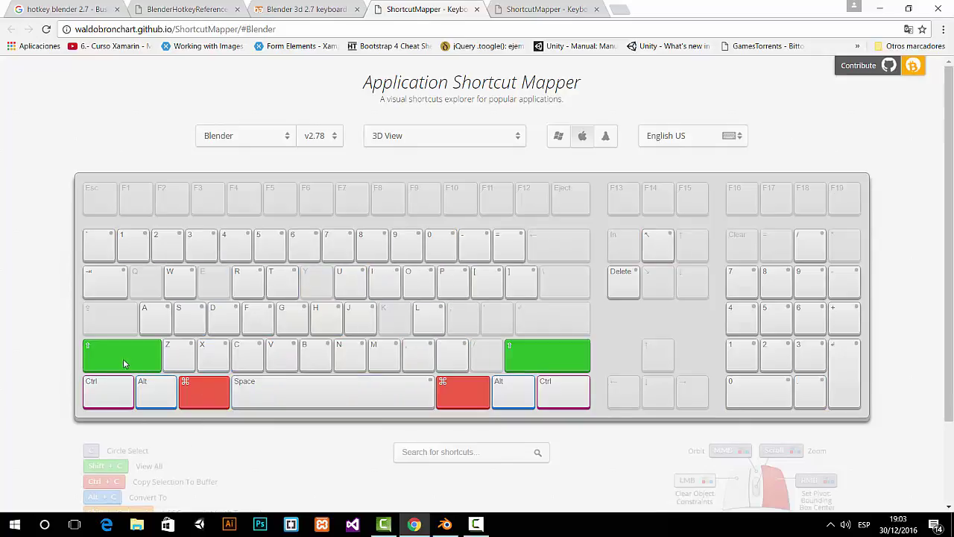
click(224, 403)
click(167, 395)
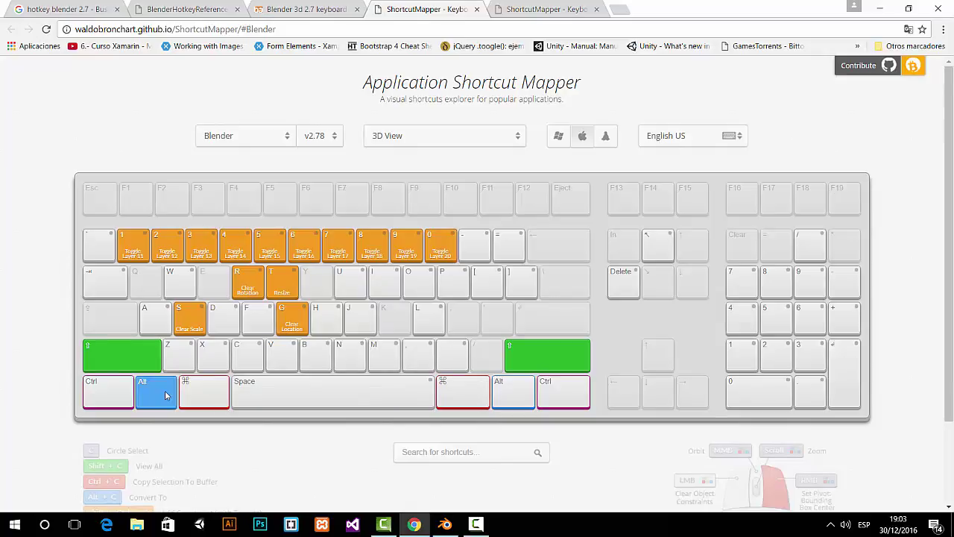
Examine the Mac 3D View shortcuts for Shift alone and without modifiers, including the legend and mouse diagram below the keyboard.
click(166, 395)
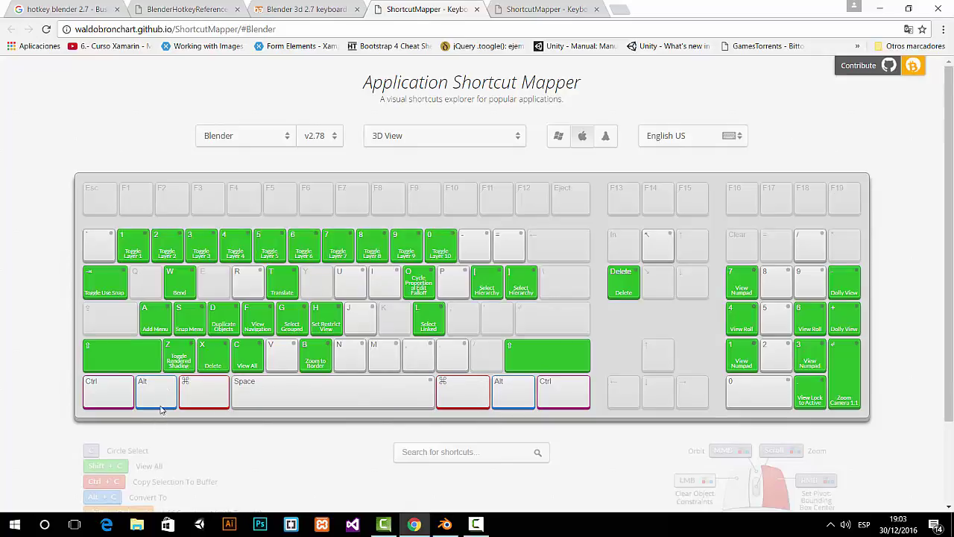
click(135, 360)
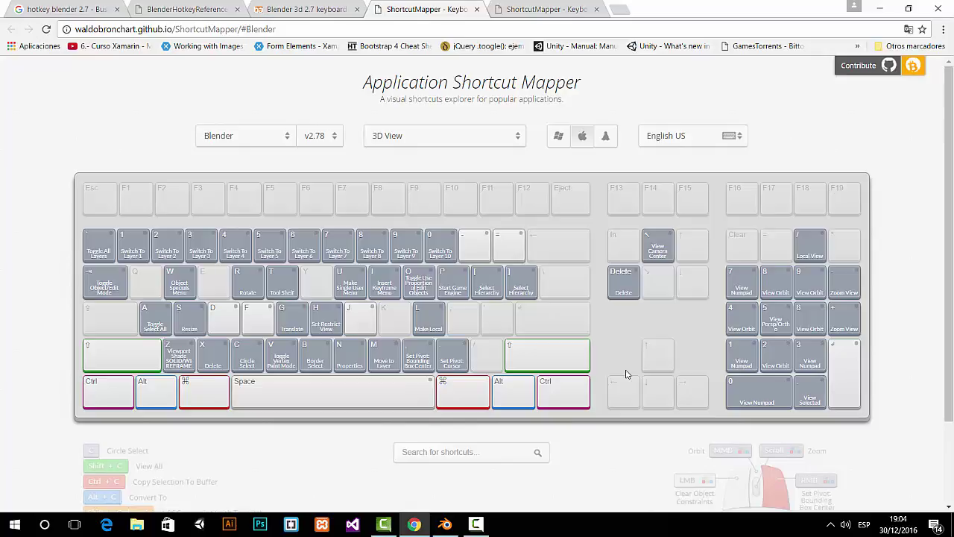
scroll(670, 411, down, 2)
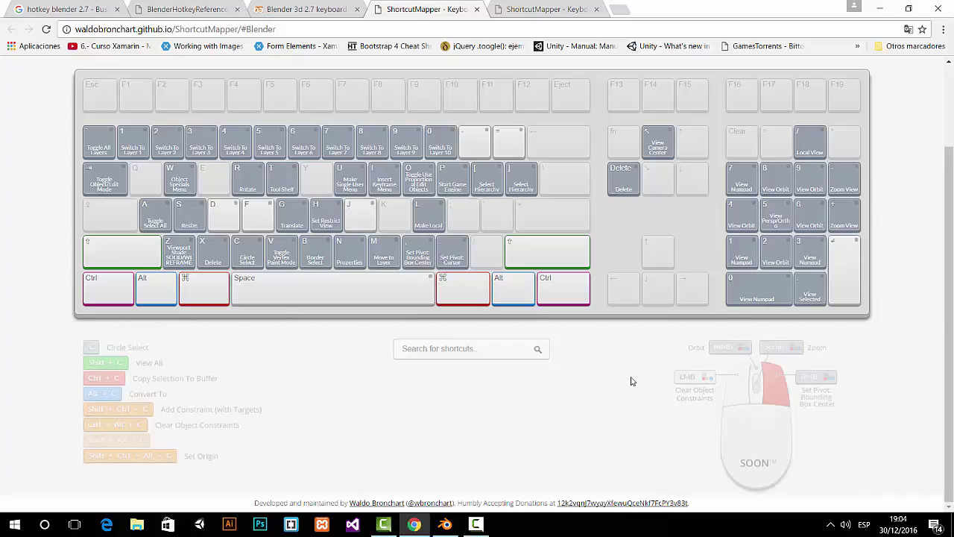
scroll(630, 381, up, 3)
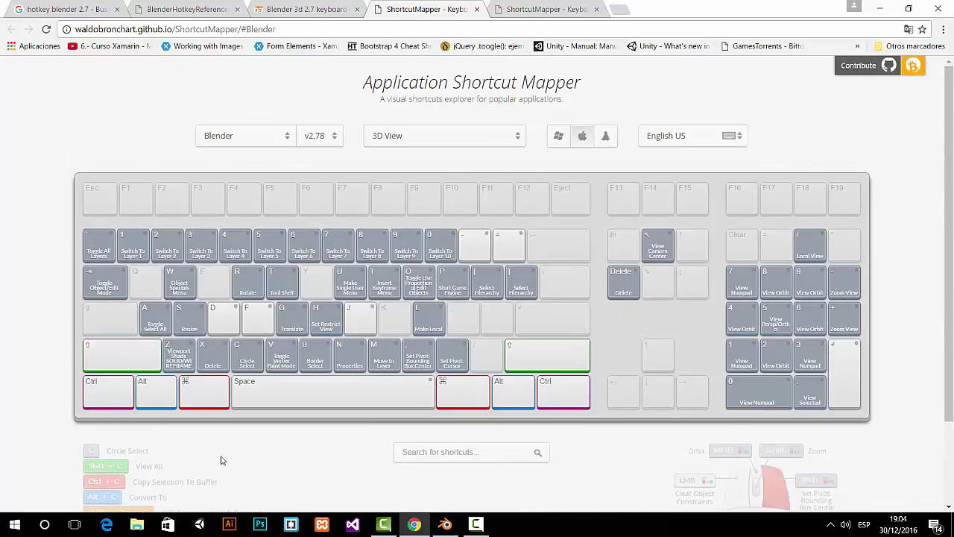
click(476, 524)
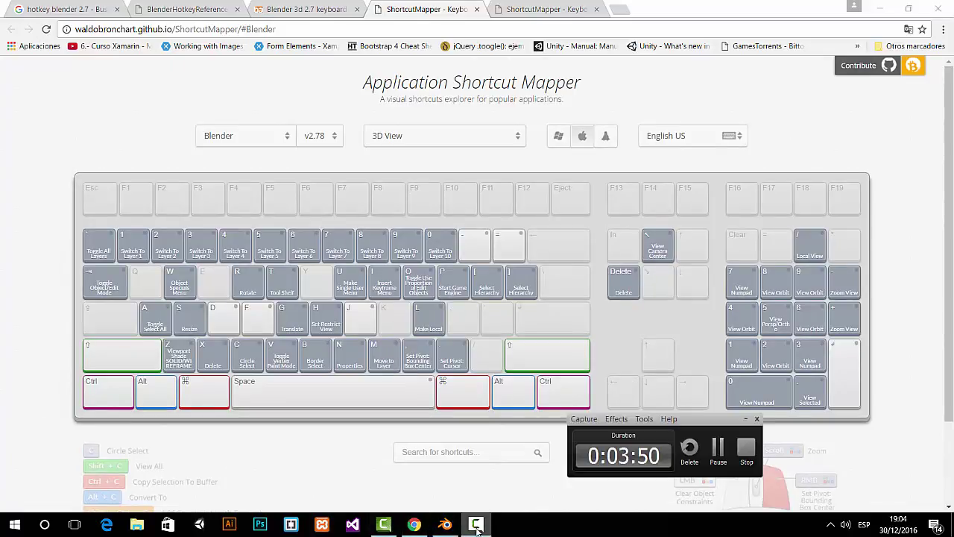
click(748, 450)
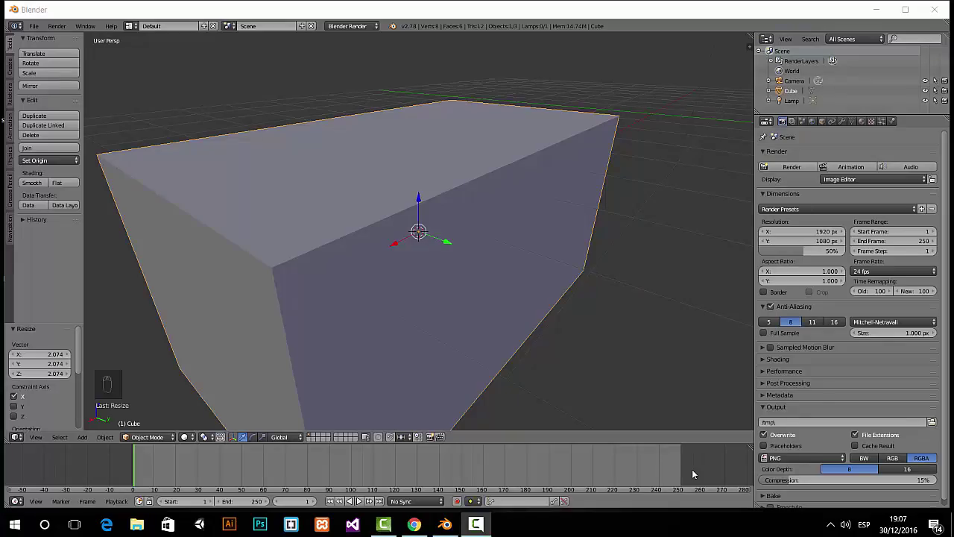